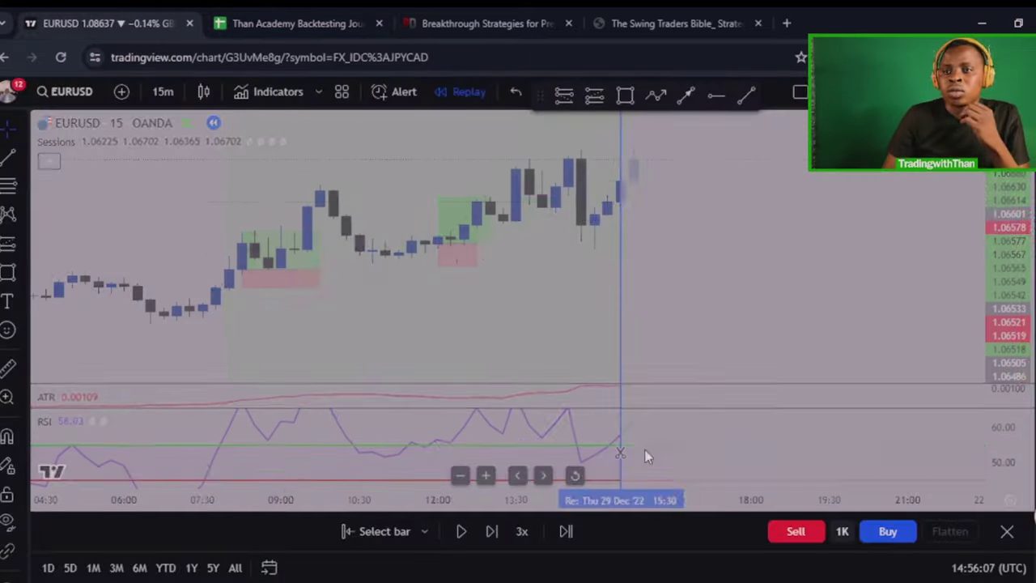
# Restart the EURUSD 15-minute replay around 29 December 2022, 15:30 and play it forward into 30 December.
pyautogui.click(672, 214)
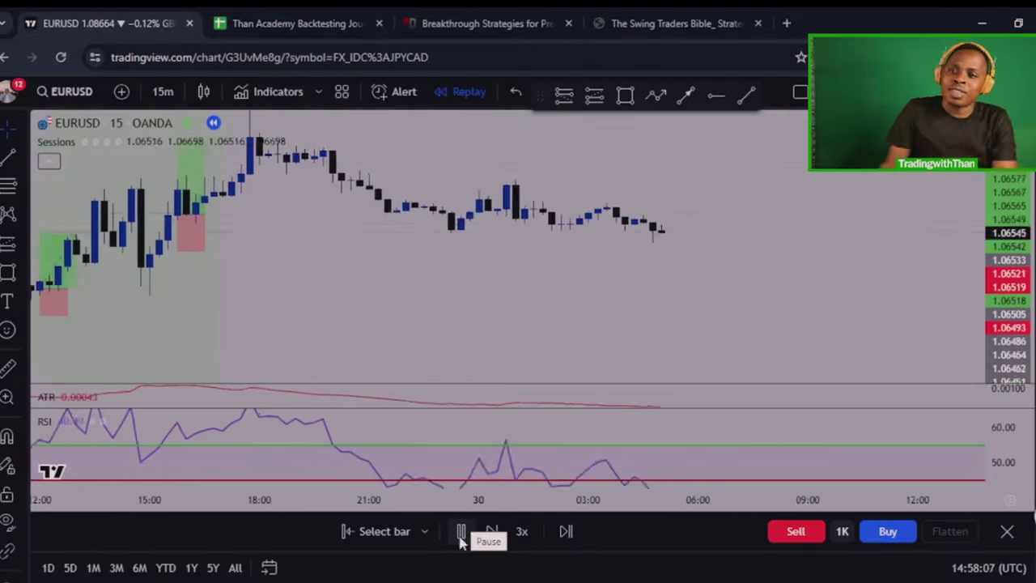
pyautogui.click(721, 228)
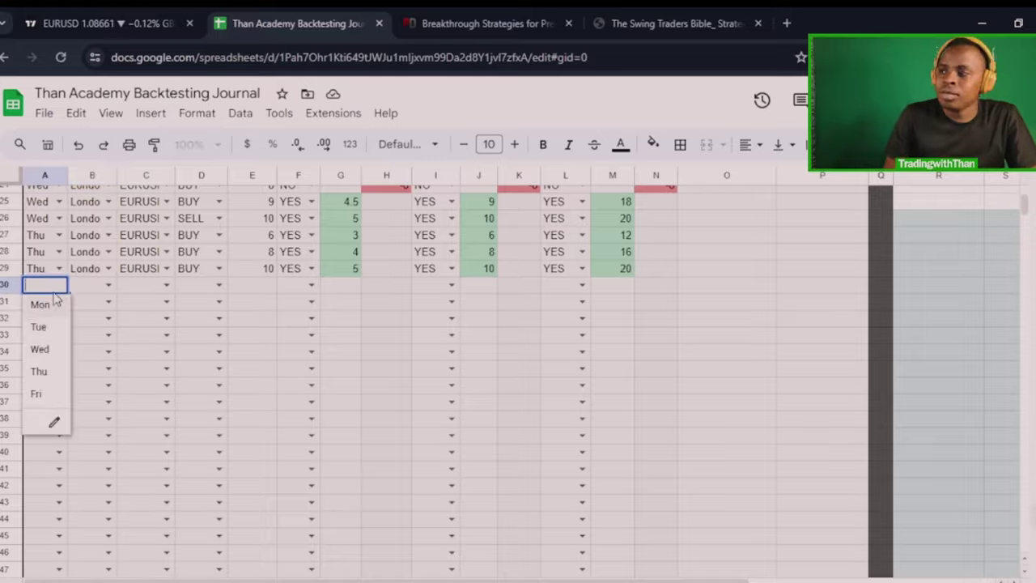
# Log a Friday London EURUSD BUY trade in journal row 30 with size 8 and outcomes YES, YES and NO.
pyautogui.click(36, 394)
pyautogui.click(109, 285)
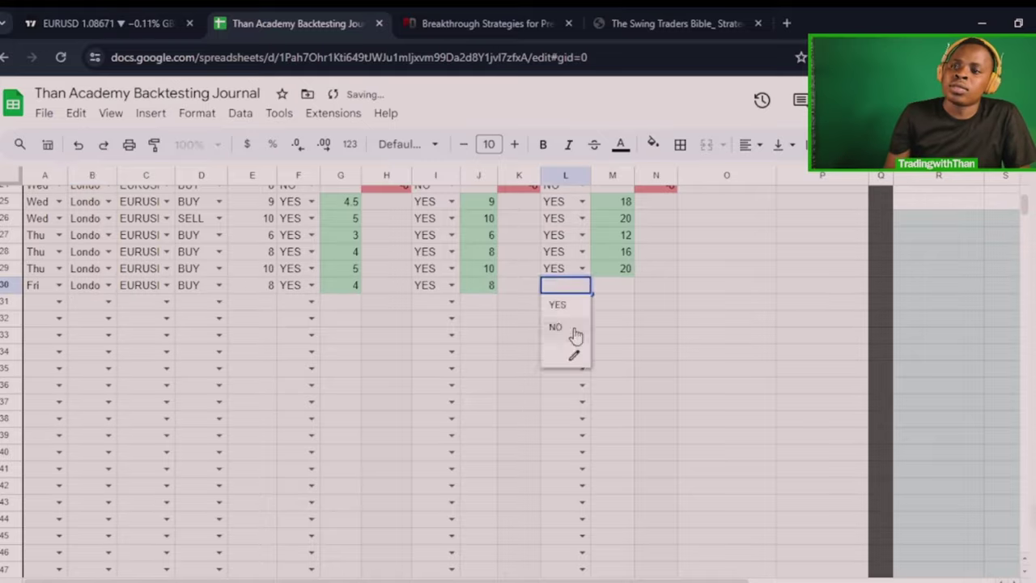
pyautogui.click(556, 327)
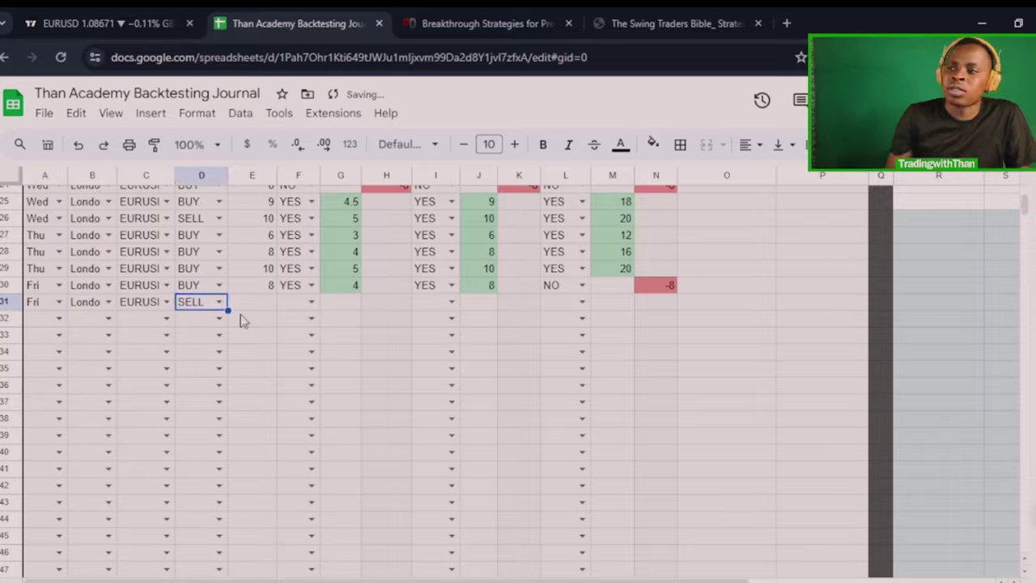
# Mark a long trade from the 16:30 bar on 30 December 2022 on the EURUSD chart and continue the replay.
pyautogui.click(58, 478)
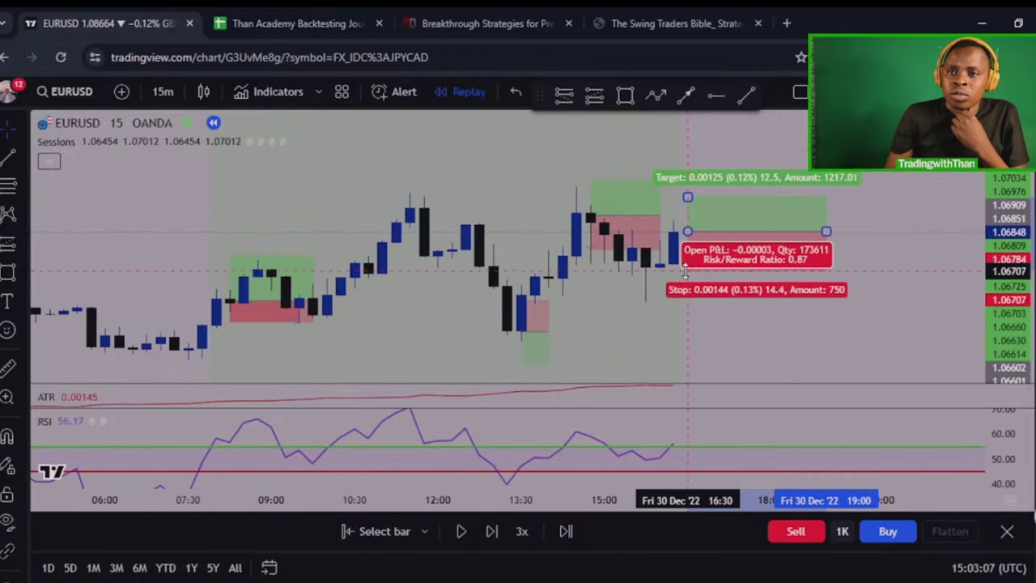
pyautogui.click(251, 23)
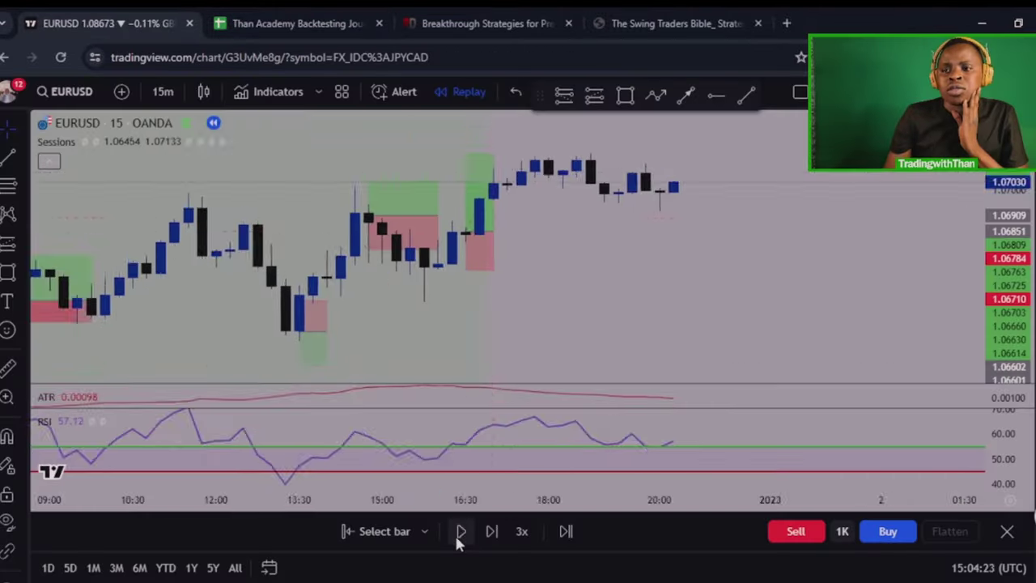
pyautogui.click(455, 533)
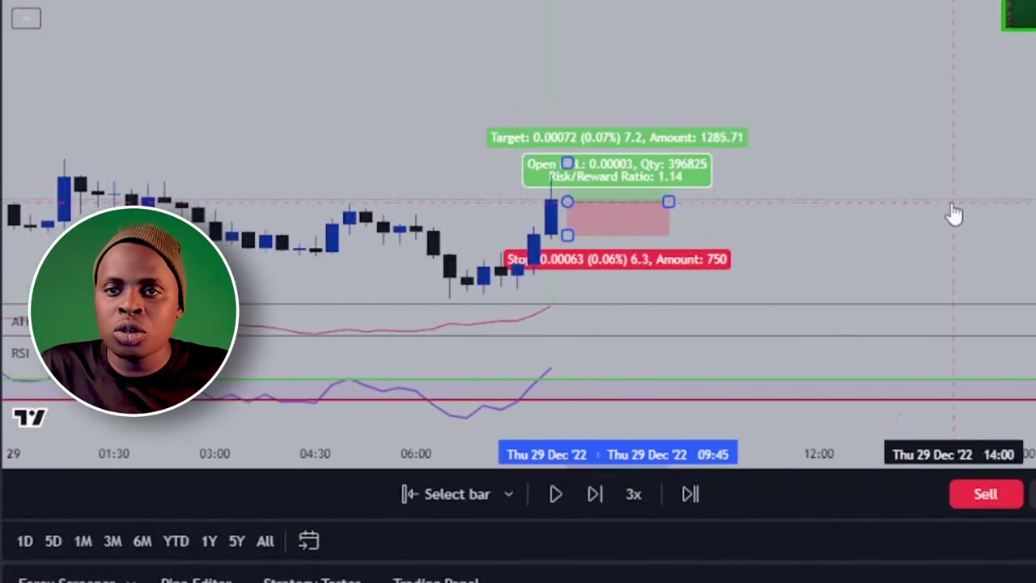
# Play the EURUSD replay through the 29 December 2022 London session, marking long trades at the entry candles.
pyautogui.scroll(3, 953, 213)
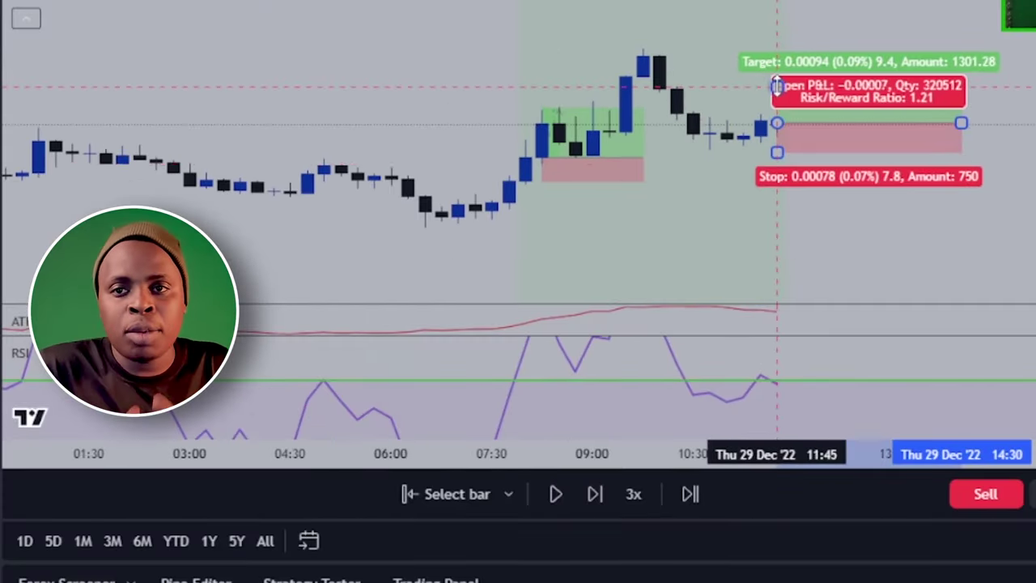
pyautogui.click(556, 494)
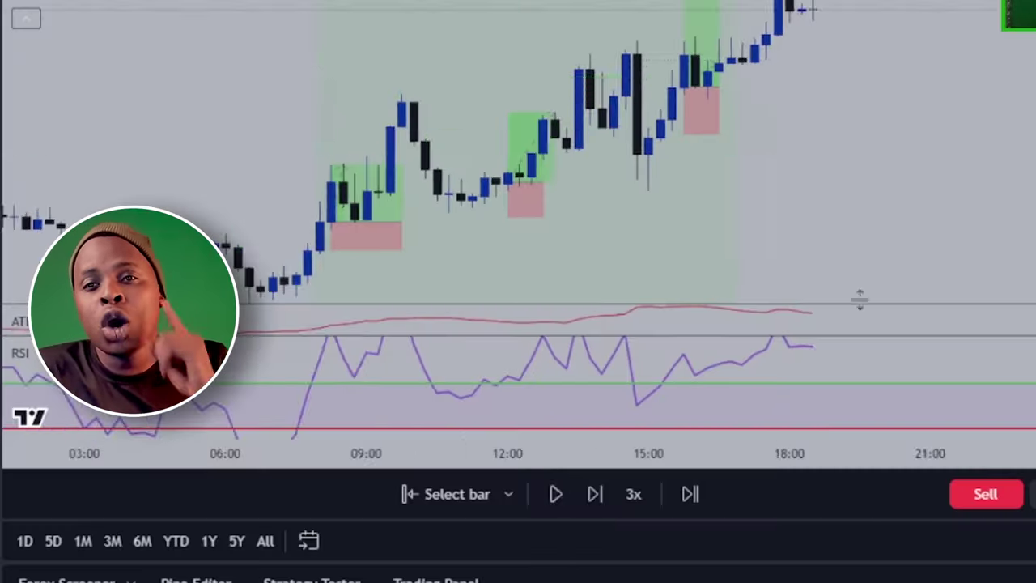
pyautogui.click(555, 494)
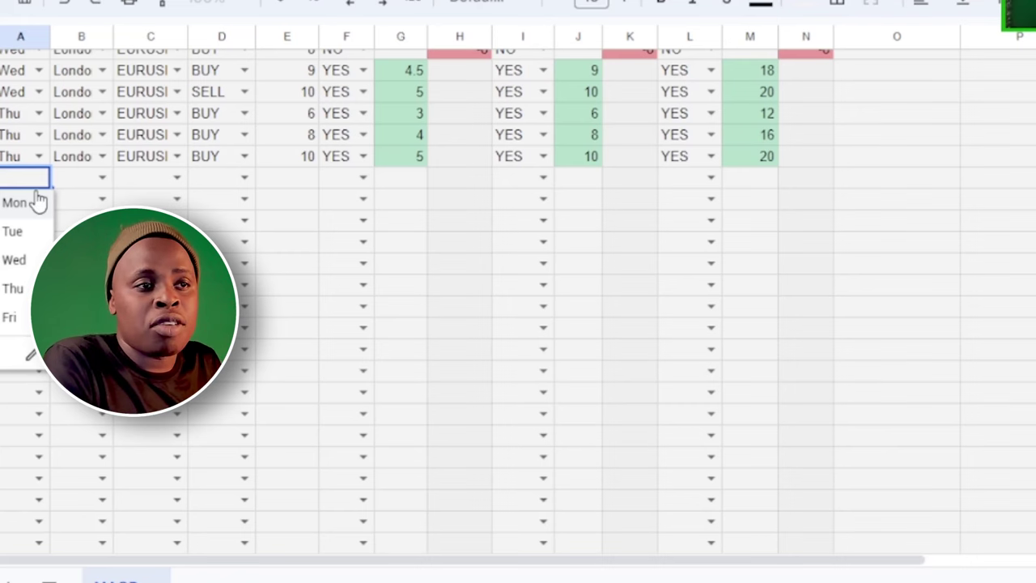
# Fill the next empty journal row with Fri, London, EURUSD and BUY.
pyautogui.click(103, 178)
pyautogui.click(103, 199)
pyautogui.click(177, 179)
pyautogui.click(238, 199)
pyautogui.click(244, 178)
pyautogui.click(243, 199)
# Set the Friday BUY trade's first two target outcomes to YES and the third to NO.
pyautogui.click(363, 177)
pyautogui.click(342, 202)
pyautogui.click(543, 178)
pyautogui.click(518, 202)
pyautogui.click(711, 178)
pyautogui.click(680, 232)
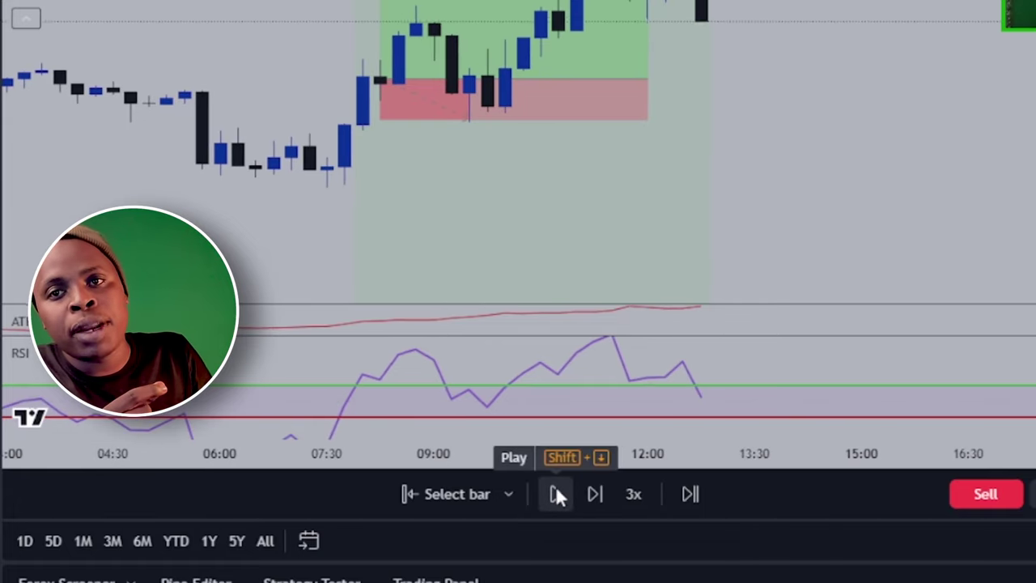
# Advance the replay past the 13:15 bar on 30 December 2022 and mark a short trade at the 13:30 bar.
pyautogui.click(555, 492)
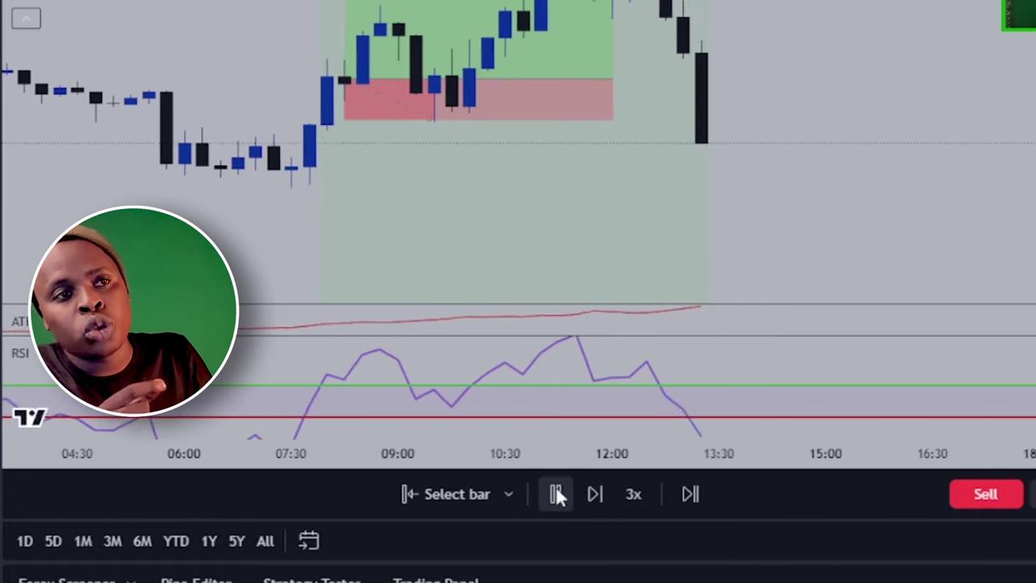
pyautogui.click(555, 494)
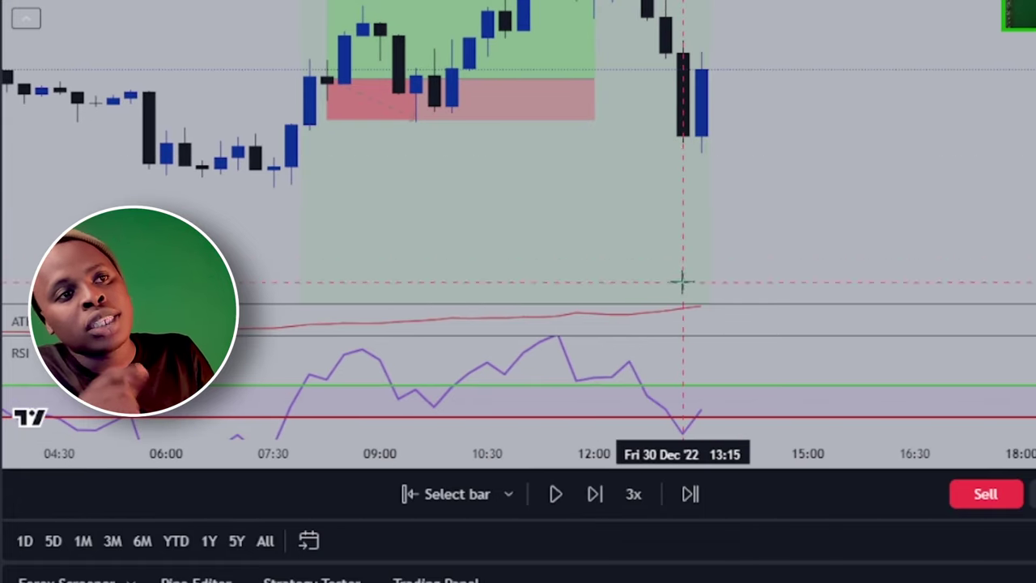
pyautogui.click(706, 138)
pyautogui.moveTo(695, 72); pyautogui.dragTo(692, 81)
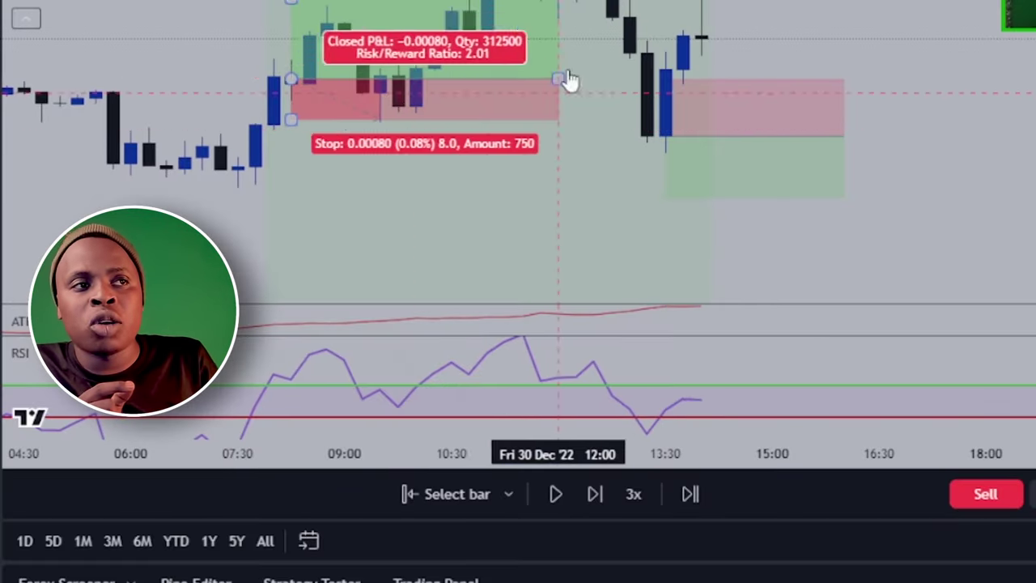
# Shorten the morning long position to about 09:45 and the 13:30 short position to about 14:00.
pyautogui.moveTo(559, 81); pyautogui.dragTo(398, 81)
pyautogui.moveTo(834, 151); pyautogui.dragTo(701, 150)
pyautogui.click(847, 195)
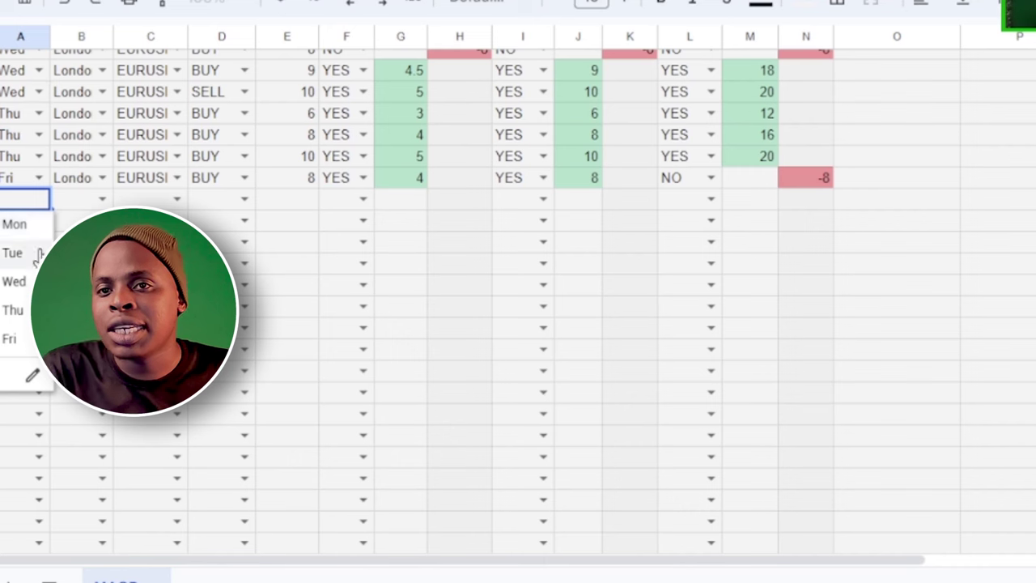
# Log the Friday London EURUSD SELL trade in the next journal row with size 11 and NO for all three outcomes.
pyautogui.click(210, 244)
pyautogui.click(287, 199)
pyautogui.write('11')
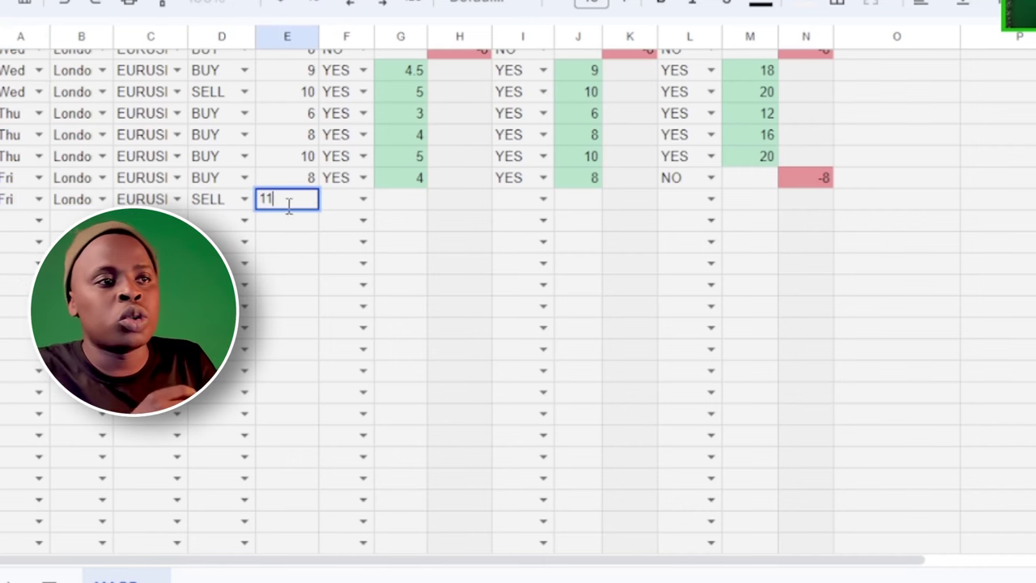
pyautogui.click(363, 199)
pyautogui.click(334, 245)
pyautogui.click(543, 199)
pyautogui.click(535, 257)
pyautogui.click(680, 245)
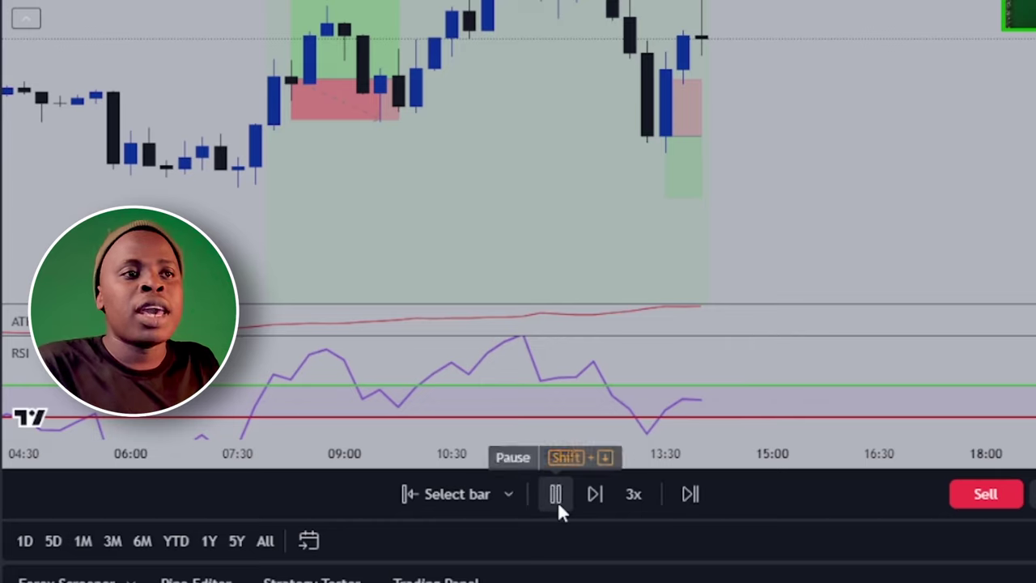
# Rewind the replay to the 14:30 bar on 30 December 2022, mark a long trade there and begin its journal row.
pyautogui.click(556, 493)
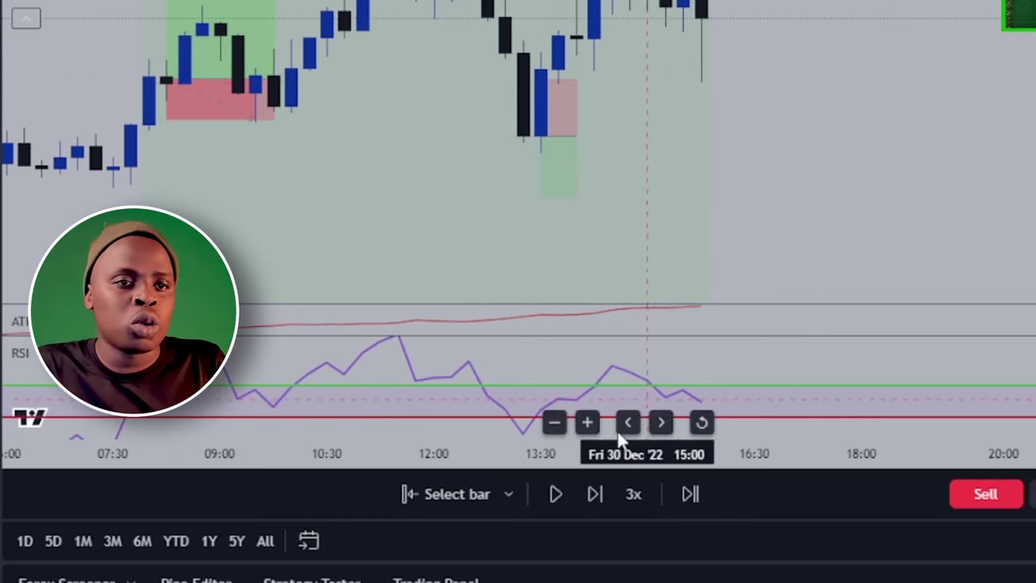
pyautogui.click(449, 494)
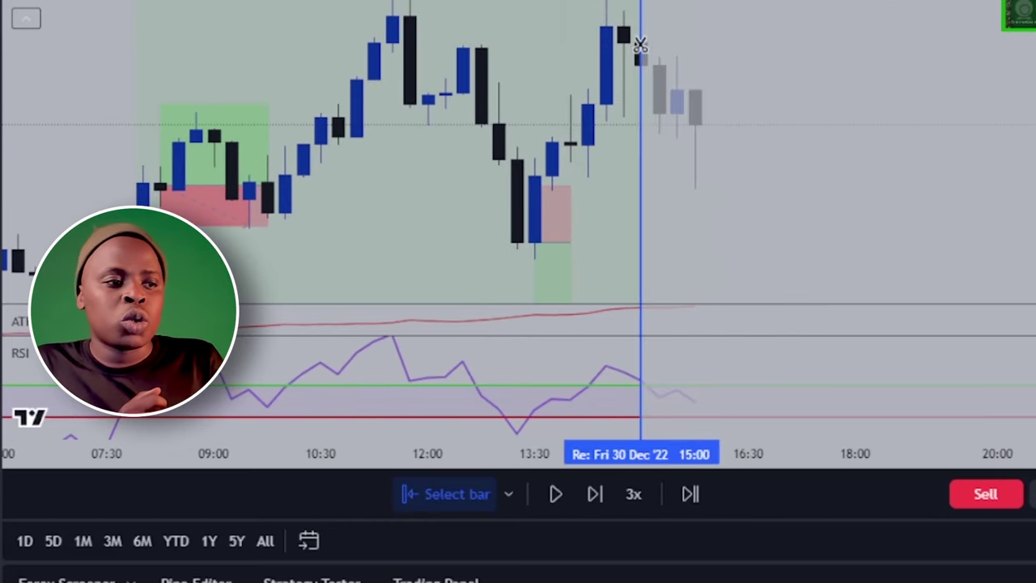
pyautogui.click(606, 56)
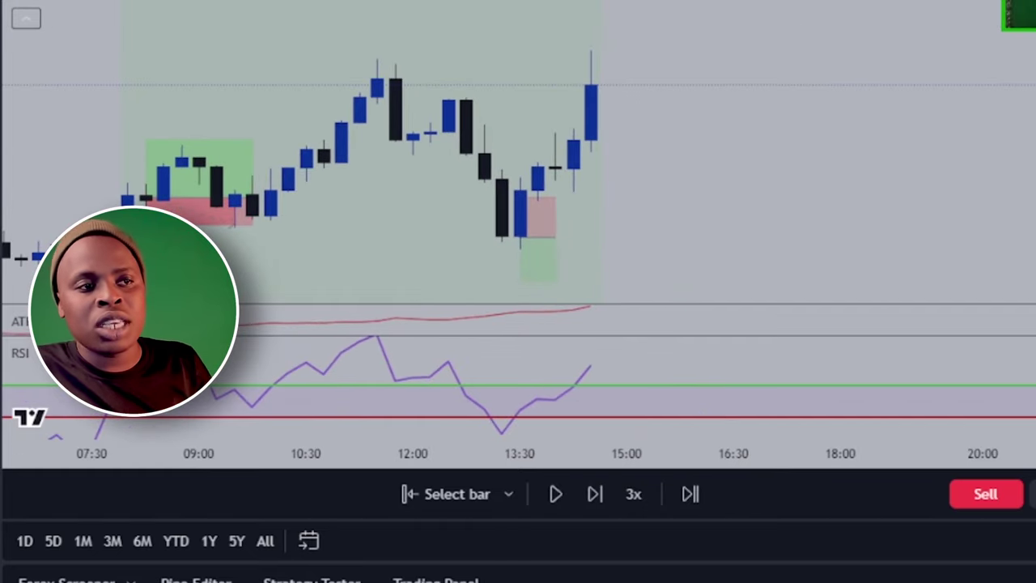
pyautogui.click(607, 81)
pyautogui.click(595, 494)
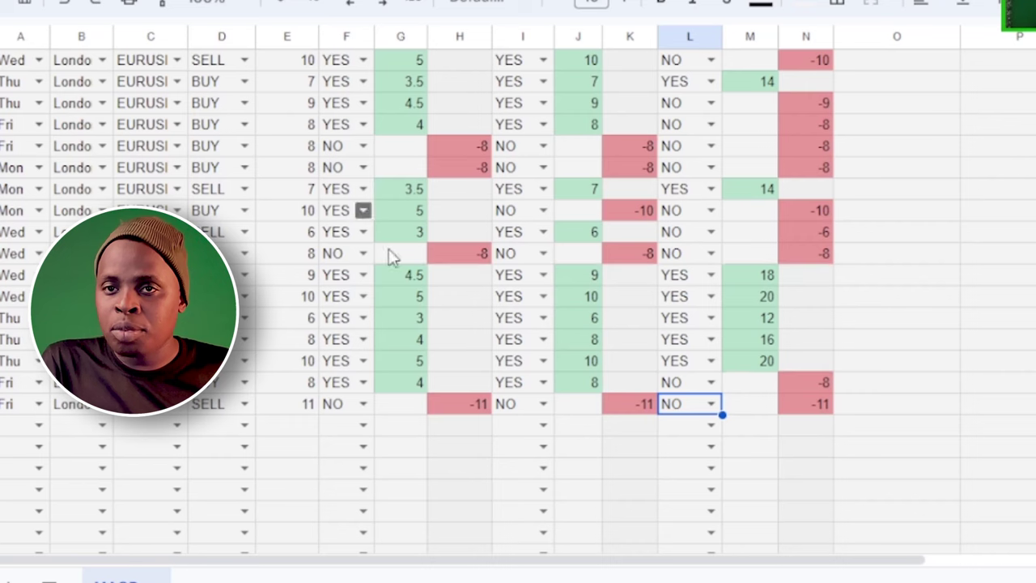
pyautogui.click(39, 425)
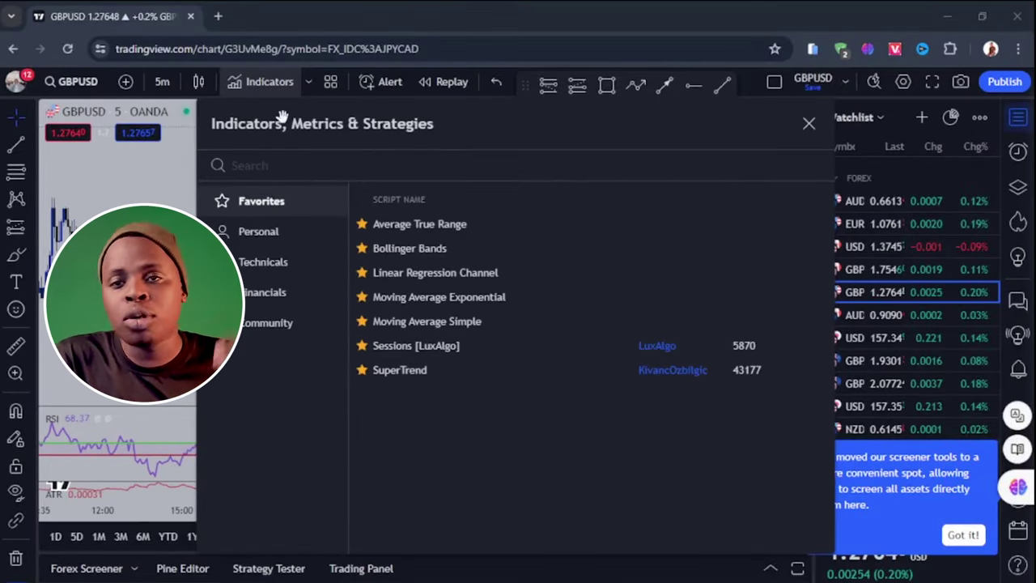
# Add the Sessions [LuxAlgo] indicator from the favorites to the GBPUSD 5-minute chart.
pyautogui.press('Escape')
pyautogui.click(258, 84)
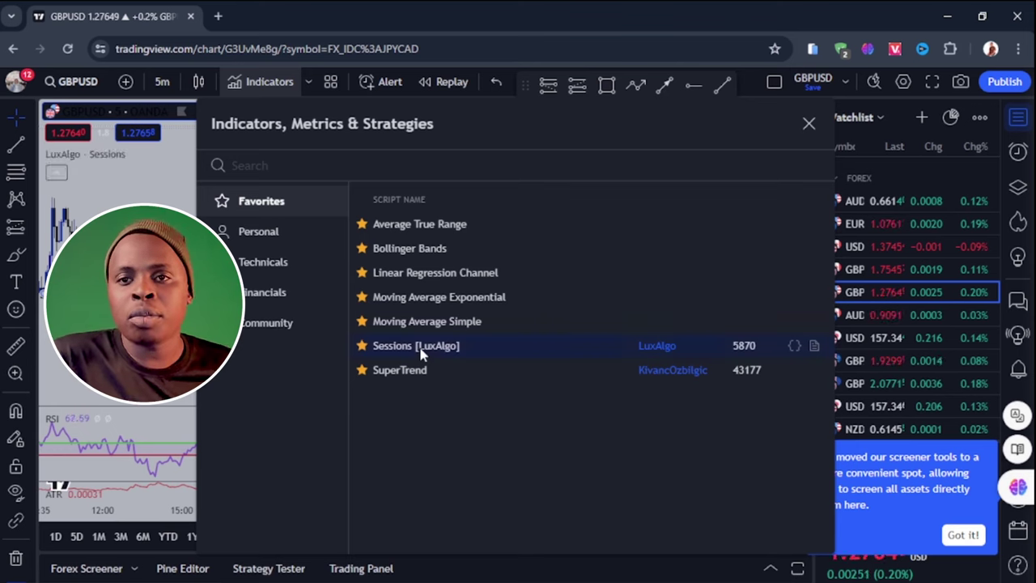
pyautogui.press('Escape')
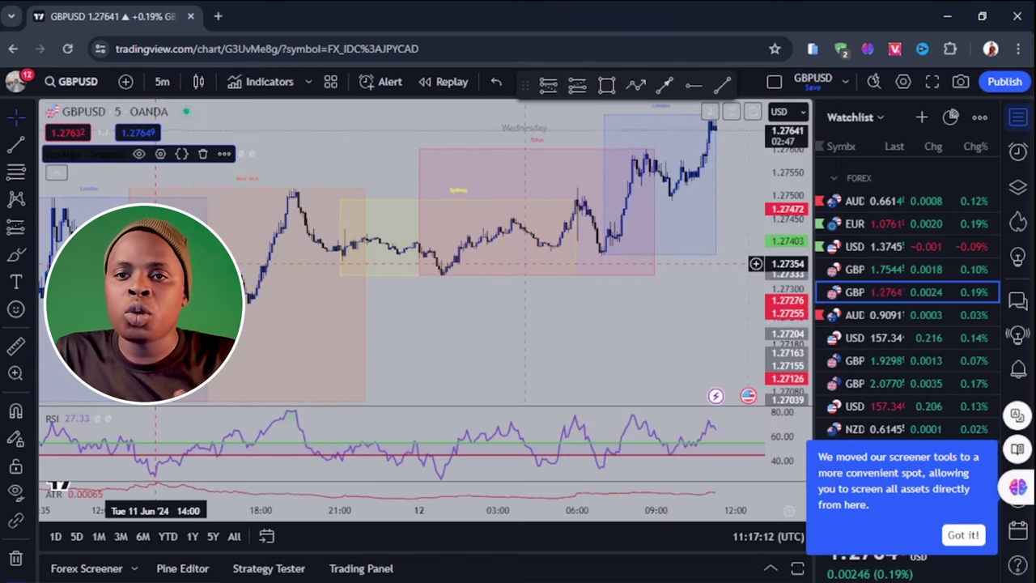
pyautogui.scroll(-5, 556, 292)
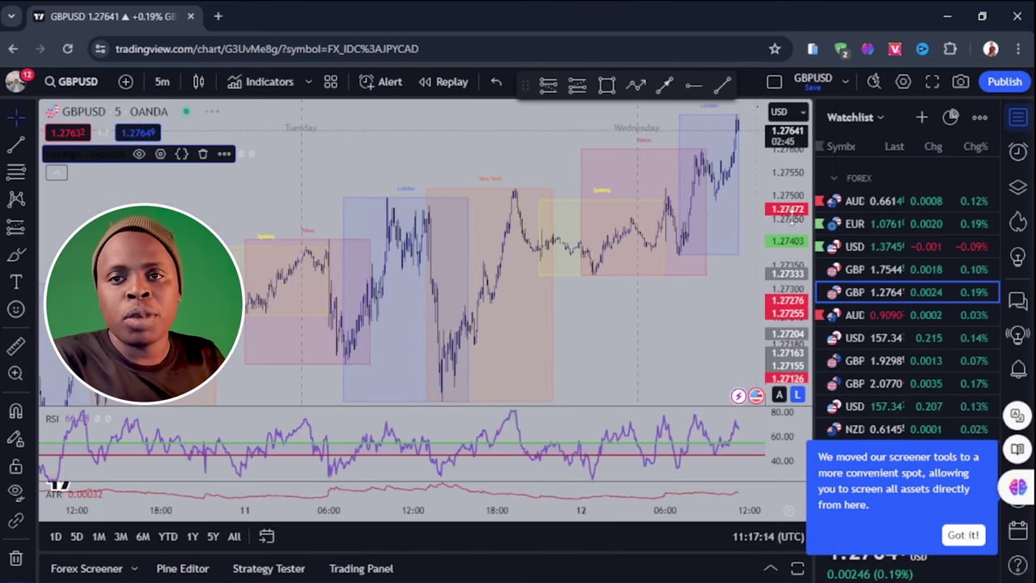
pyautogui.scroll(1, 632, 324)
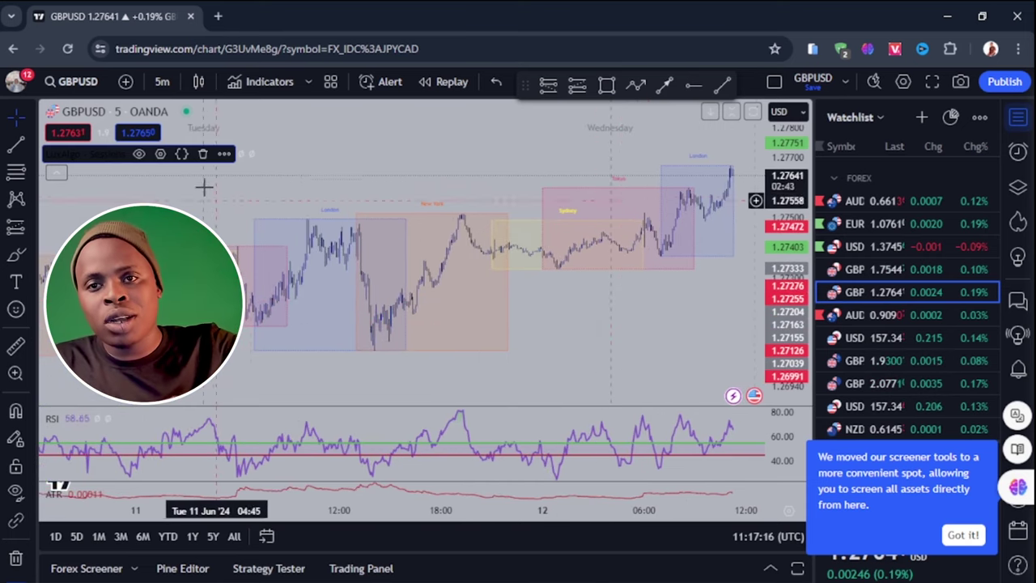
# Turn off the New York, Tokyo and Sydney sessions in the LuxAlgo Sessions indicator, keeping only London enabled.
pyautogui.click(160, 154)
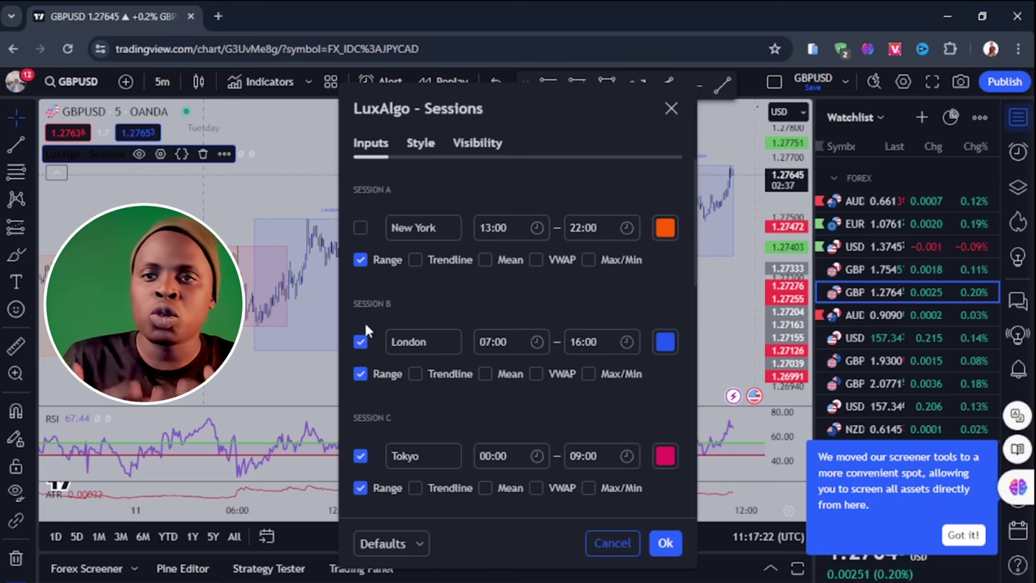
pyautogui.scroll(-2, 396, 361)
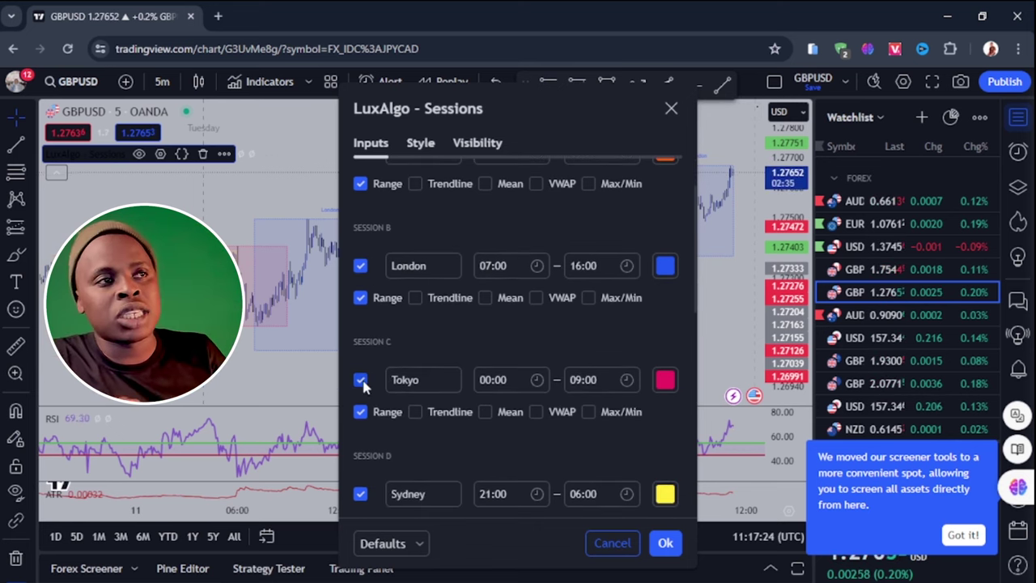
pyautogui.scroll(-7, 365, 375)
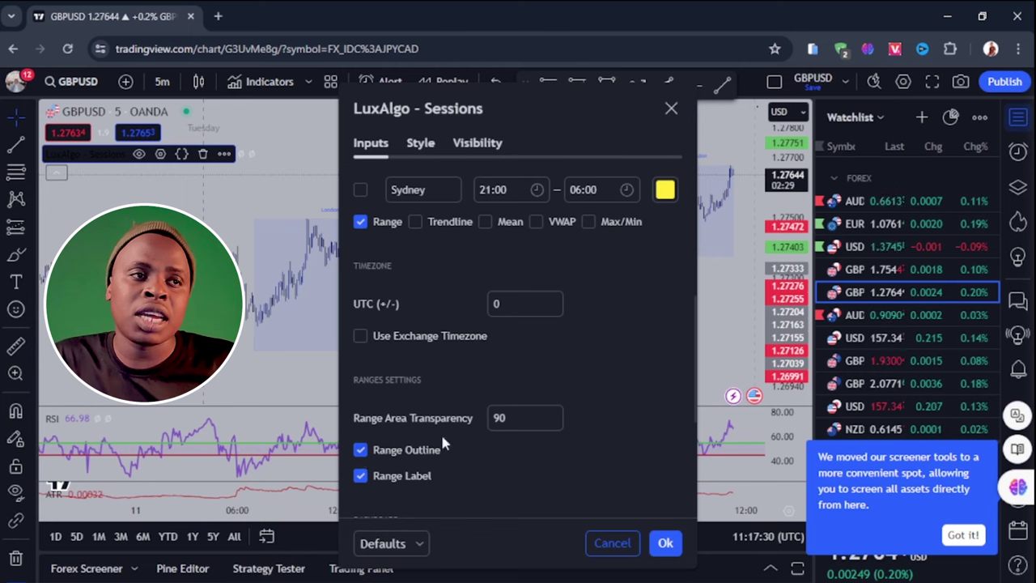
pyautogui.click(665, 543)
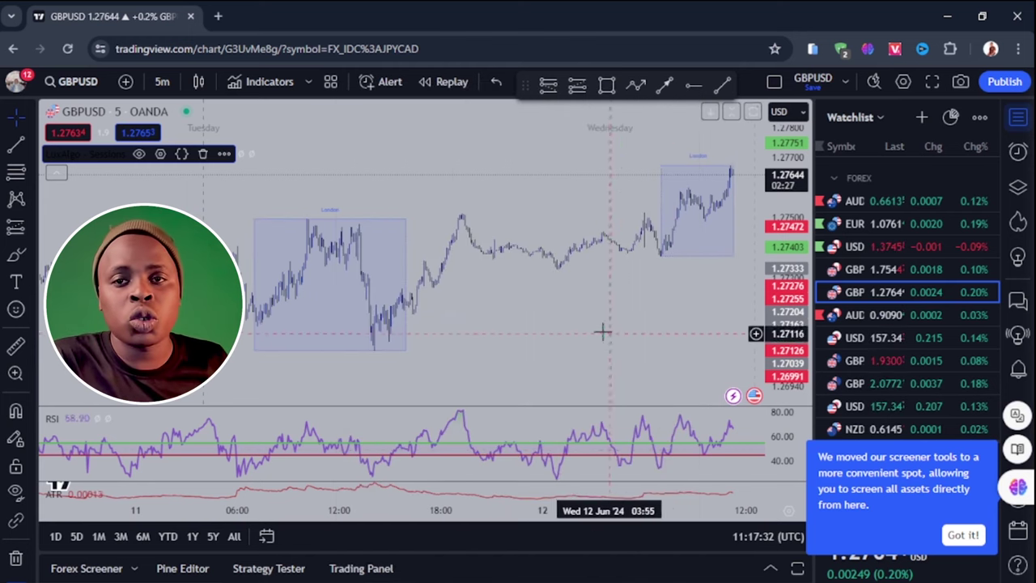
# Examine the start and end of the 12 June London session range on the GBPUSD chart.
pyautogui.scroll(3, 603, 332)
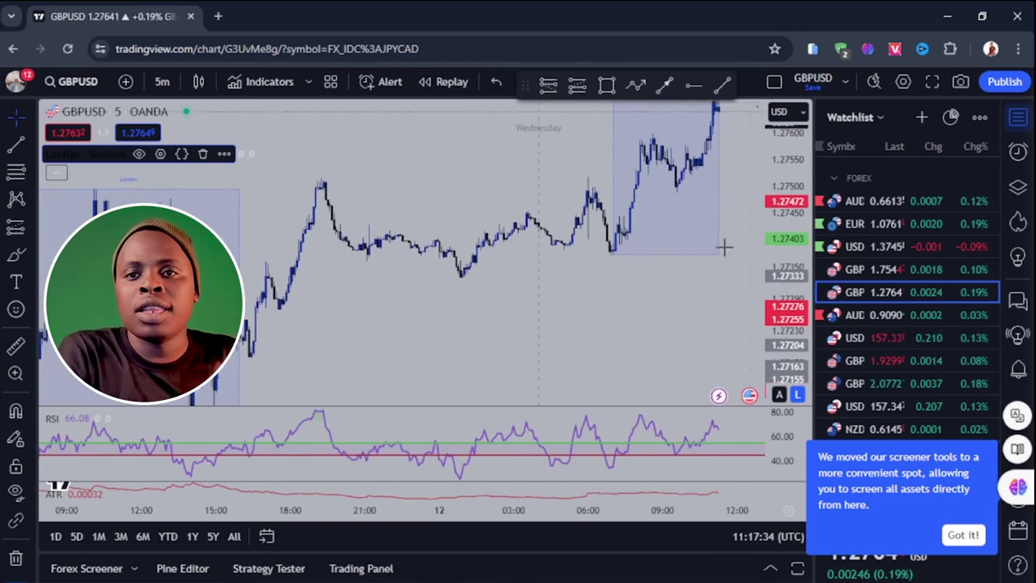
pyautogui.scroll(5, 667, 352)
pyautogui.scroll(1, 532, 328)
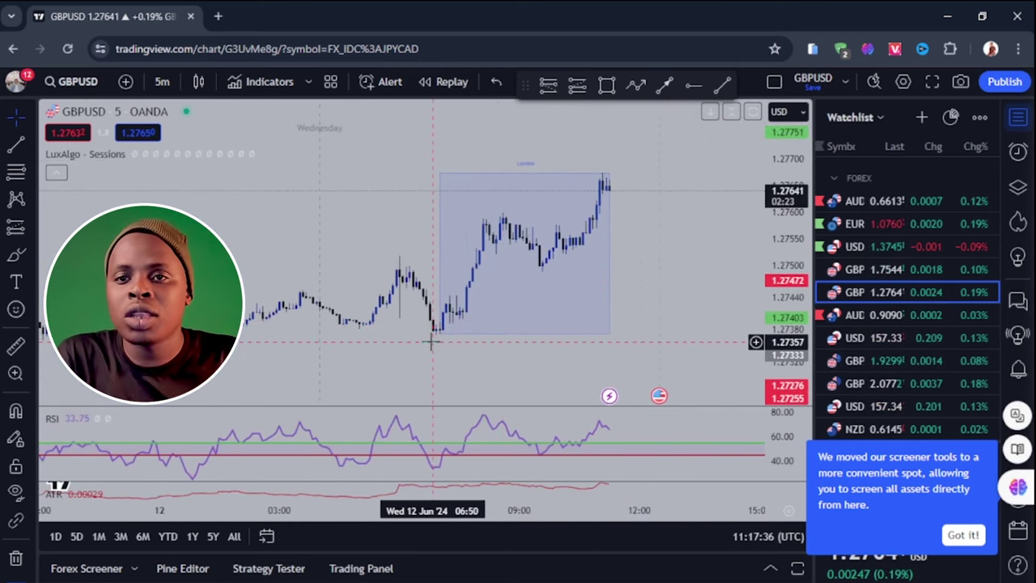
pyautogui.scroll(1, 539, 292)
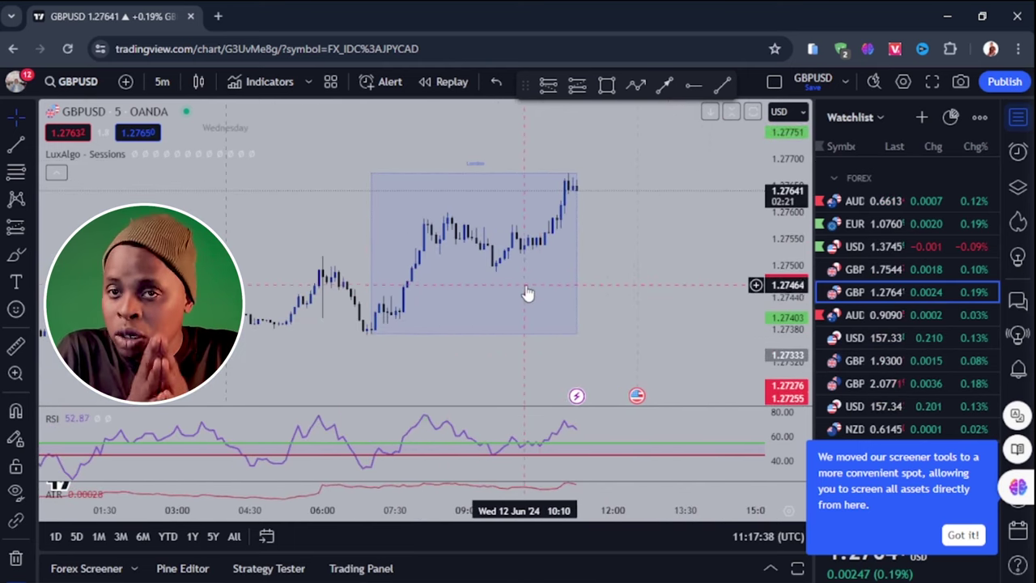
pyautogui.scroll(1, 656, 300)
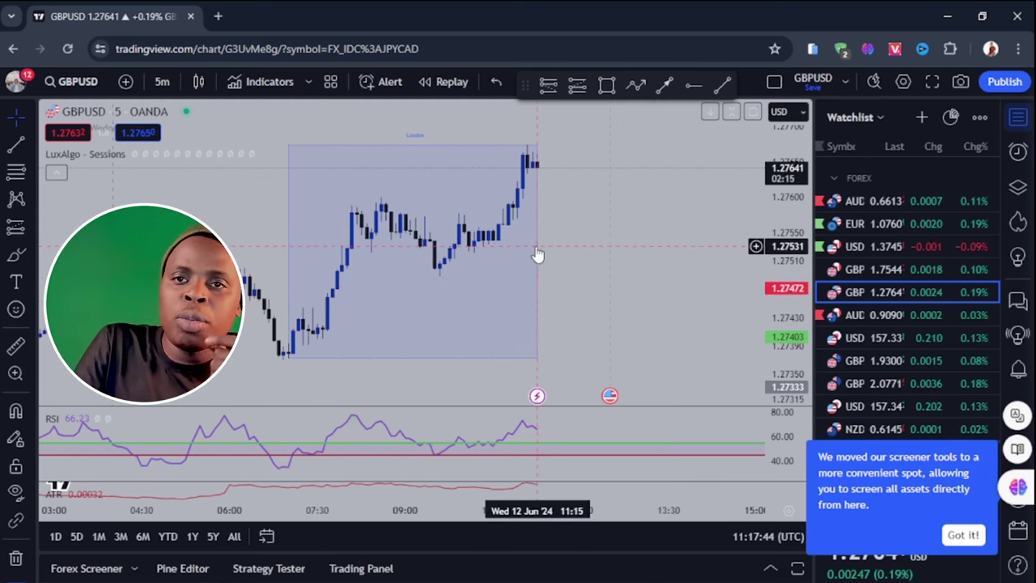
pyautogui.scroll(-2, 536, 255)
pyautogui.scroll(2, 560, 263)
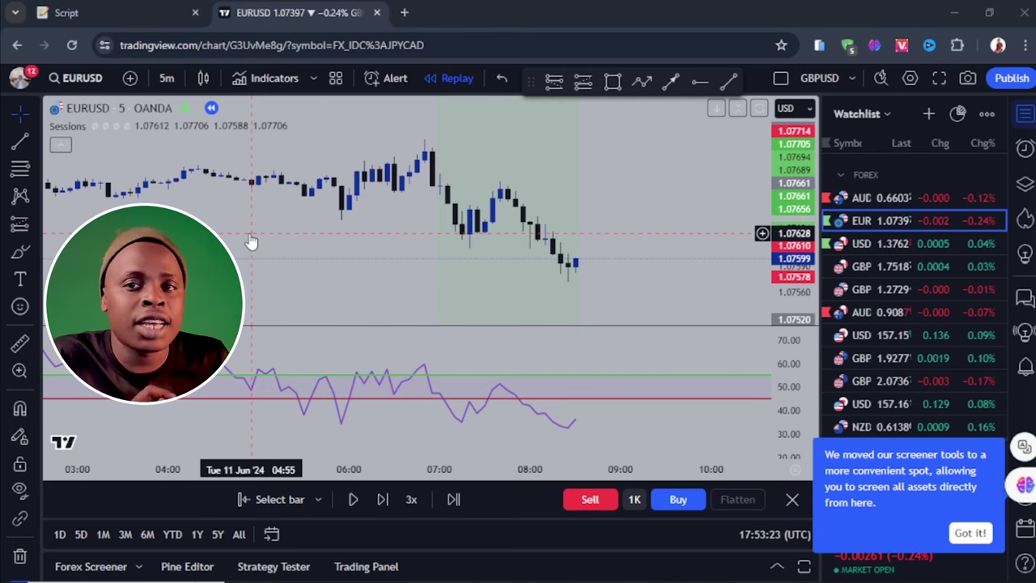
# Add the Relative Strength Index indicator to the EURUSD 5-minute chart and remove that duplicate pane again.
pyautogui.click(267, 81)
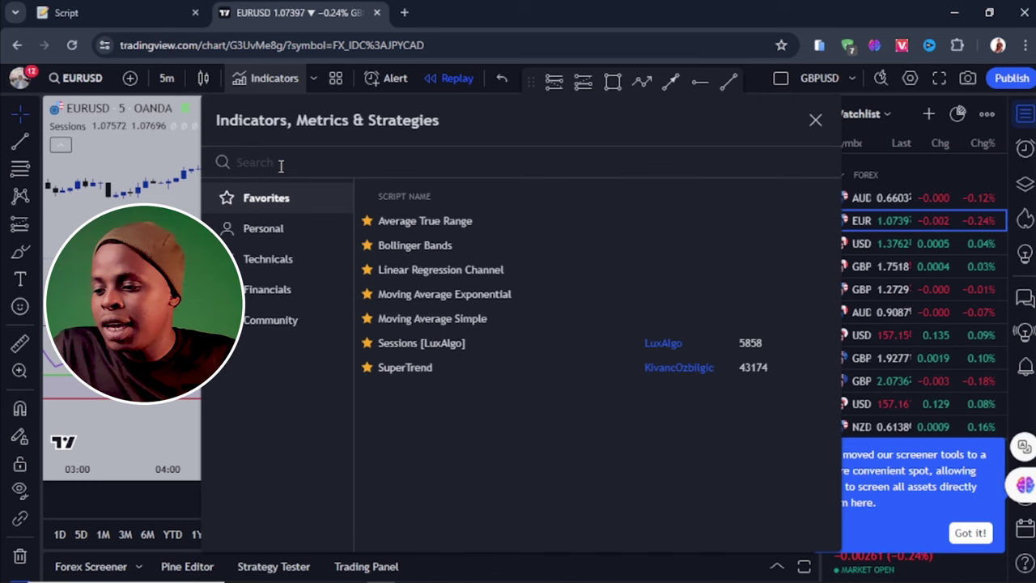
pyautogui.write('rs')
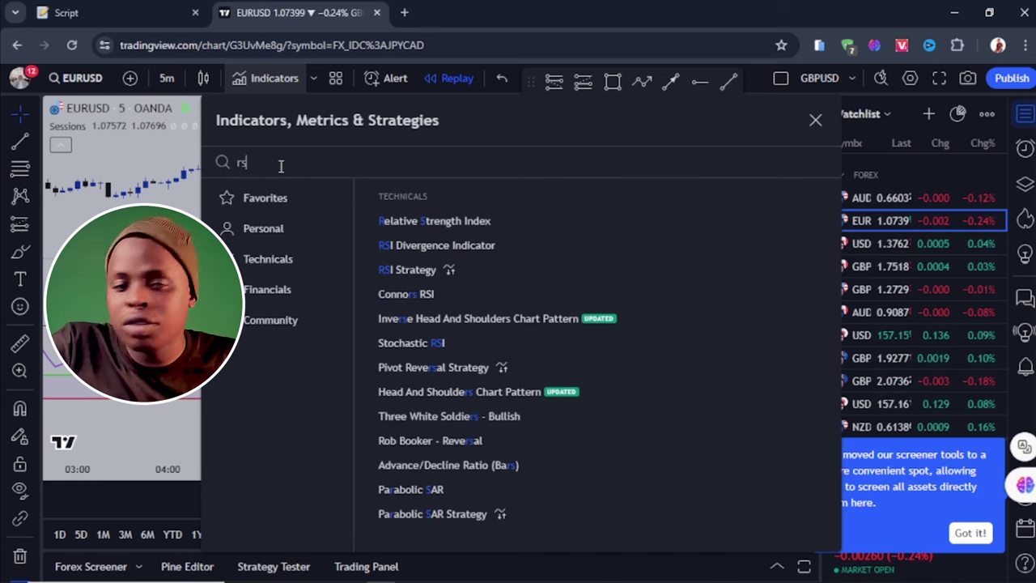
pyautogui.write('i')
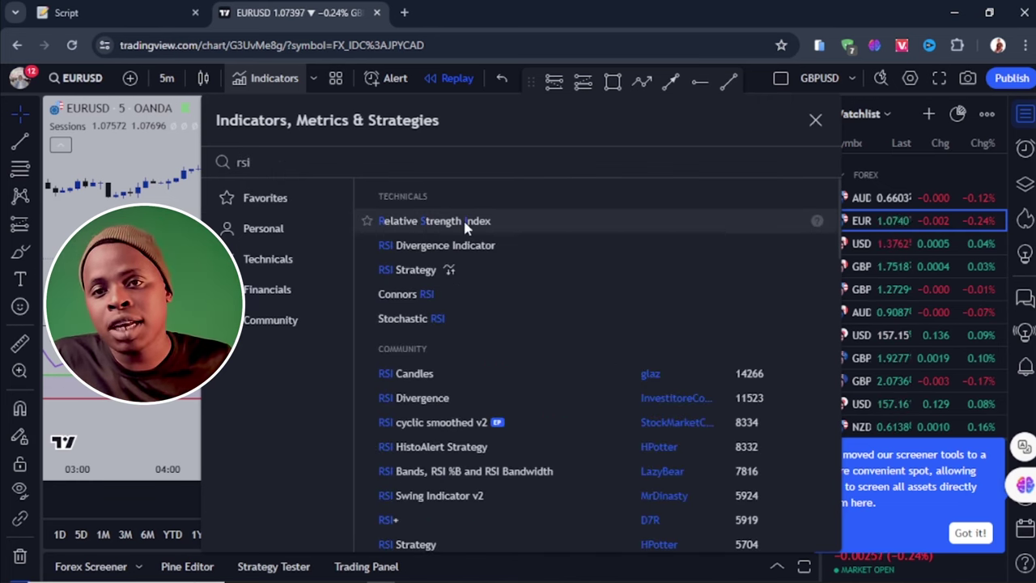
pyautogui.click(462, 217)
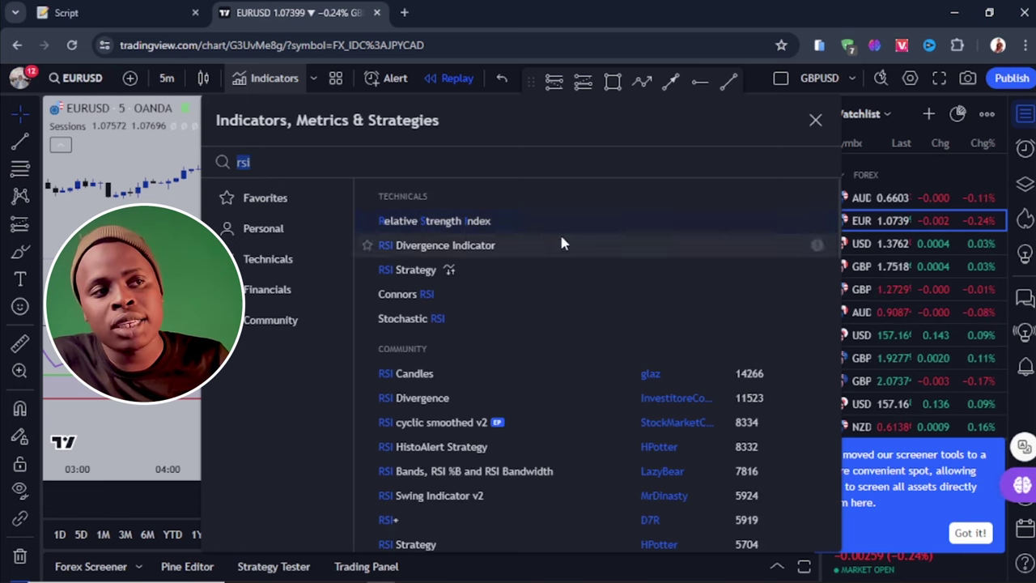
pyautogui.click(816, 120)
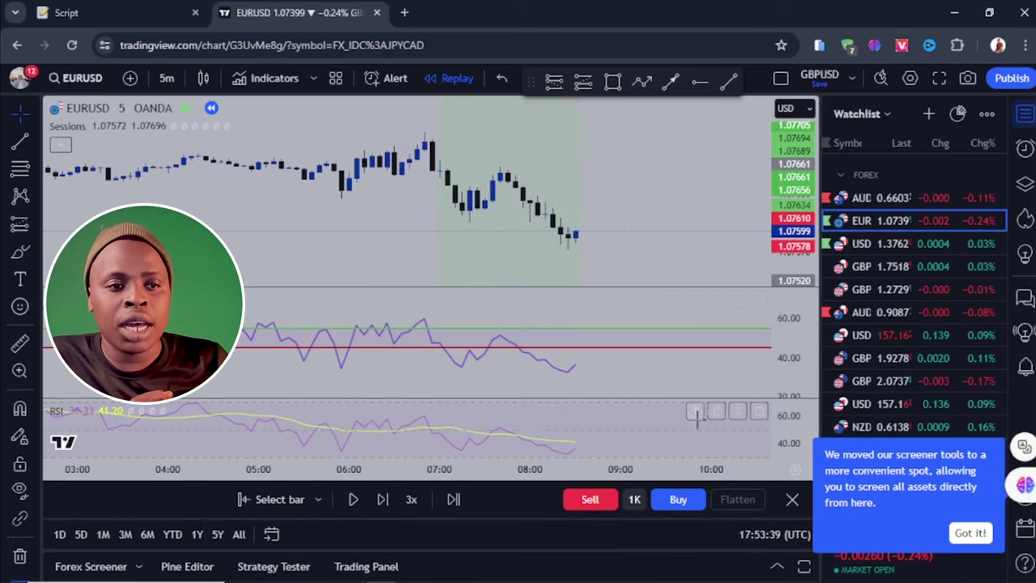
pyautogui.click(716, 411)
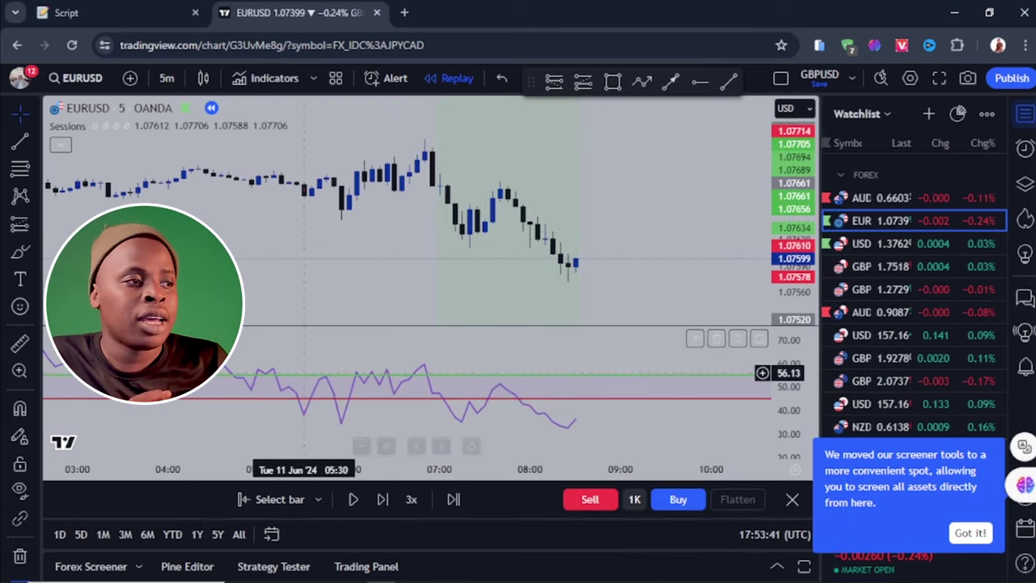
# Review the existing RSI's style settings, checking the RSI-based MA option and the upper and lower band levels.
pyautogui.doubleClick(243, 377)
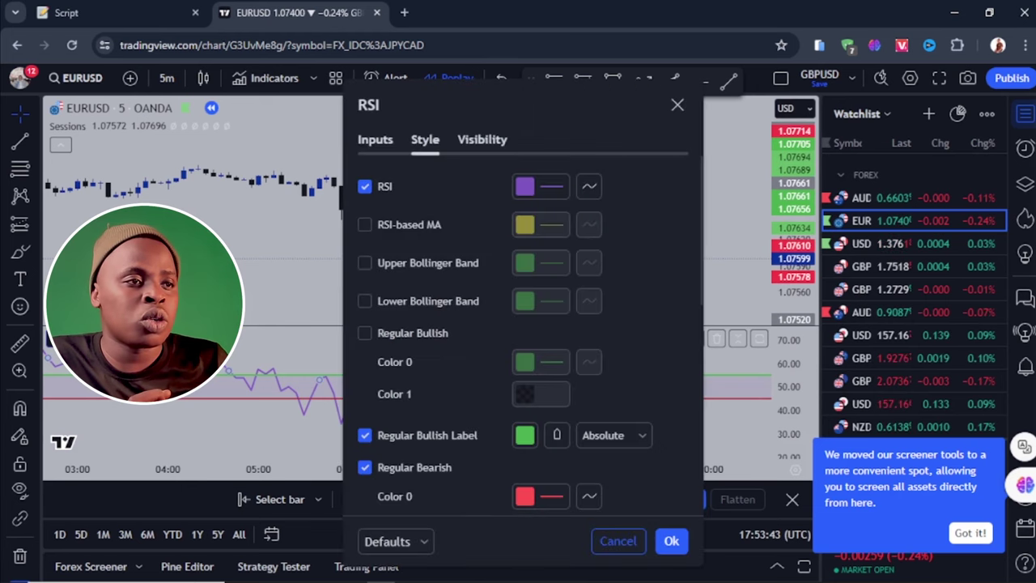
pyautogui.click(363, 224)
pyautogui.click(363, 225)
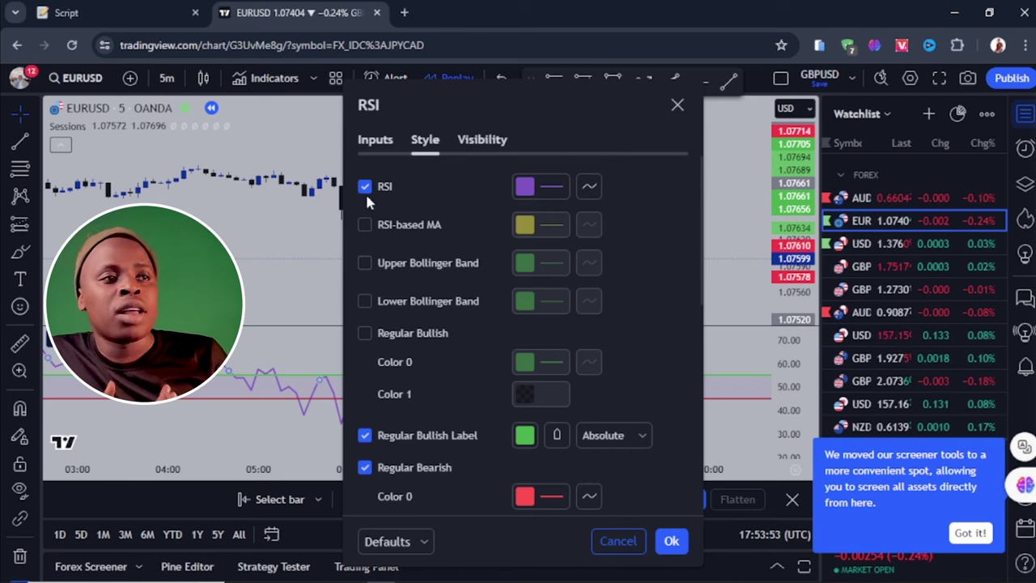
pyautogui.scroll(-5, 463, 215)
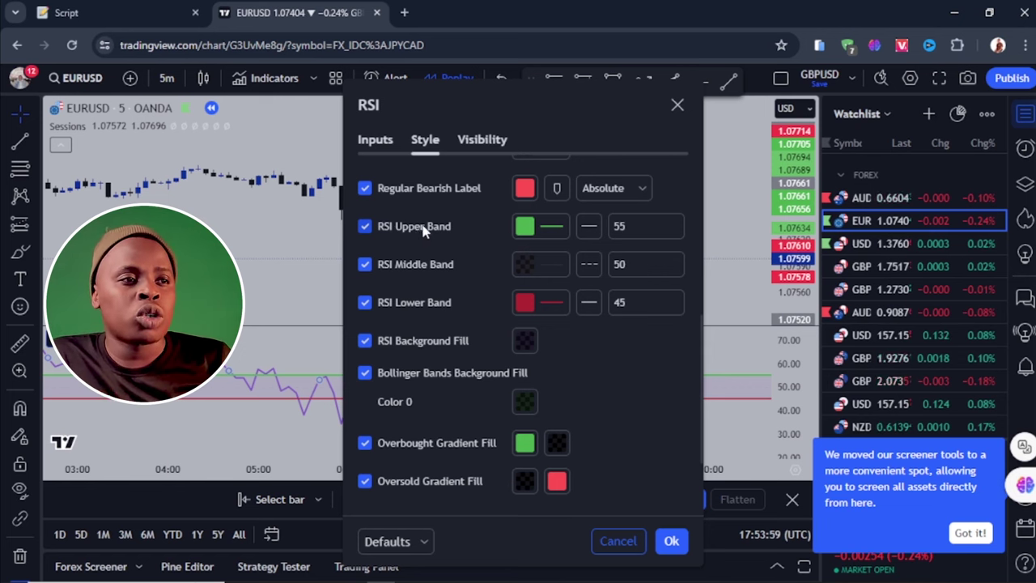
pyautogui.moveTo(641, 231); pyautogui.dragTo(613, 229)
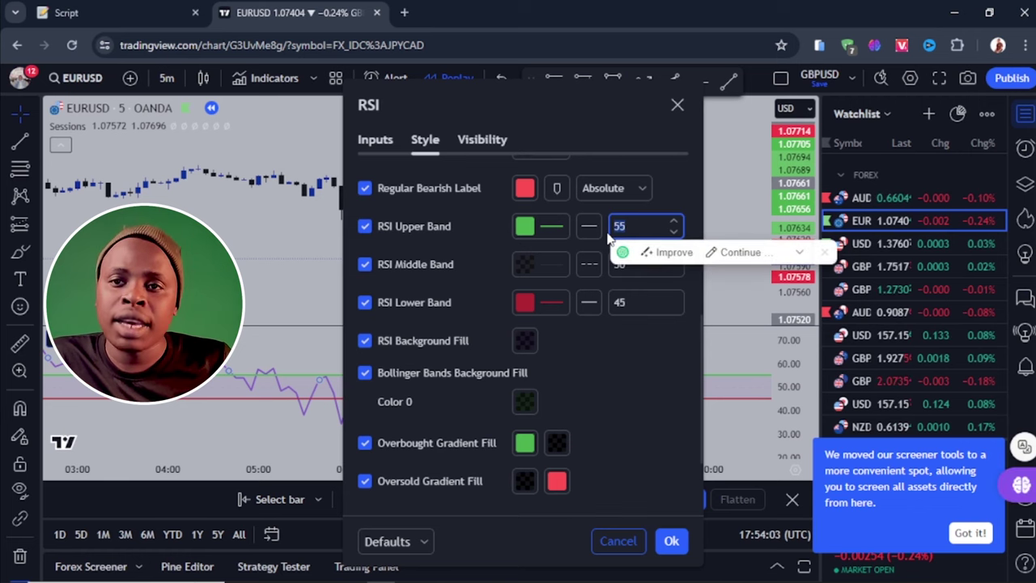
pyautogui.moveTo(640, 303); pyautogui.dragTo(609, 302)
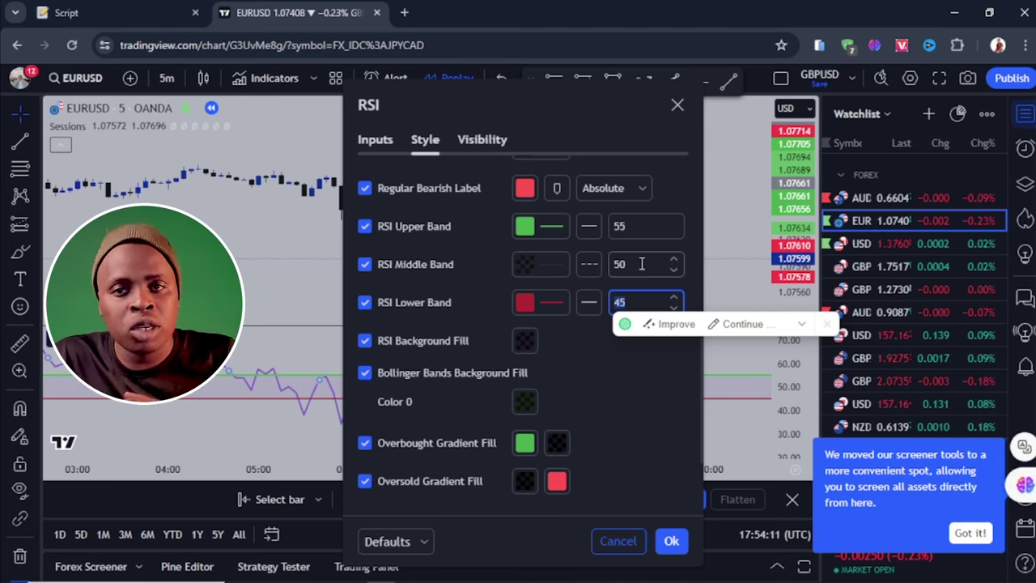
pyautogui.click(672, 540)
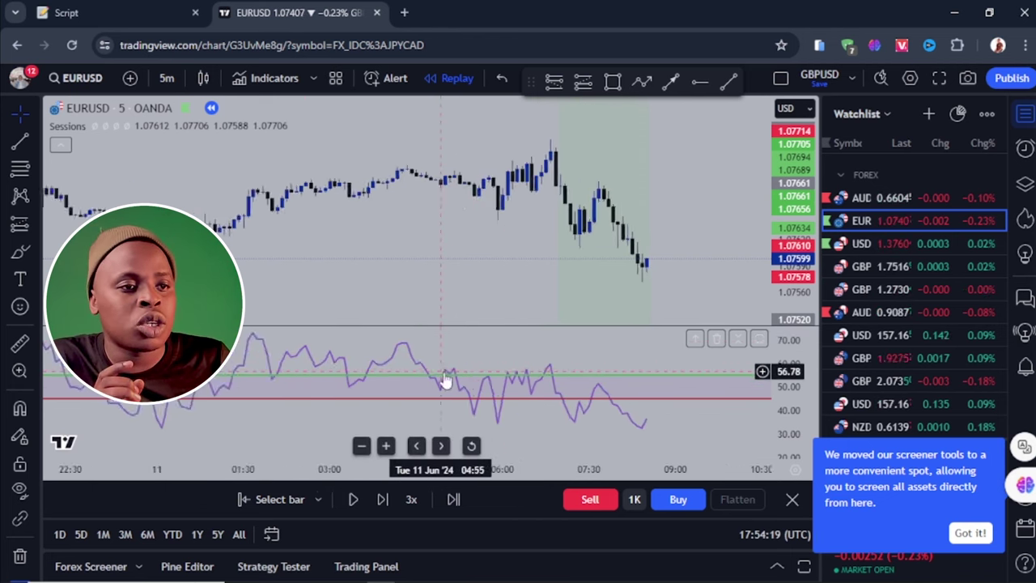
# Look over the EURUSD chart's price and RSI, and check the Sessions indicator's style settings without changing them.
pyautogui.scroll(-2, 478, 379)
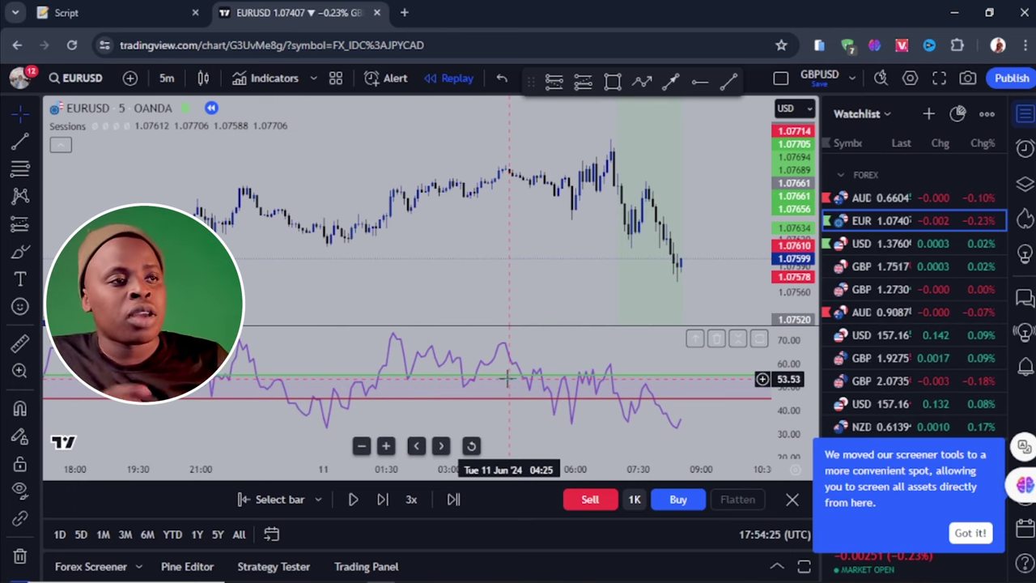
pyautogui.scroll(2, 508, 379)
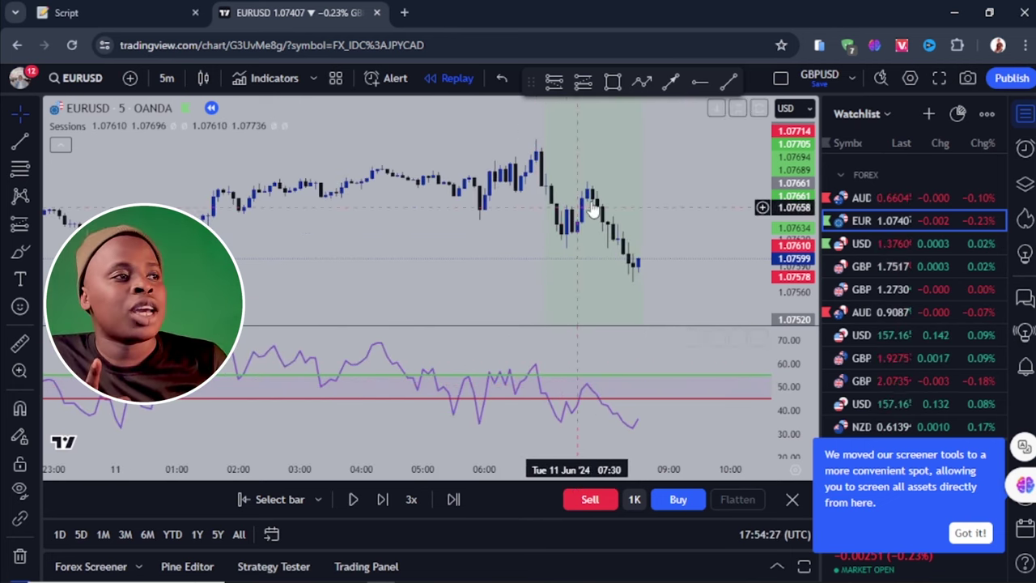
pyautogui.moveTo(71, 127)
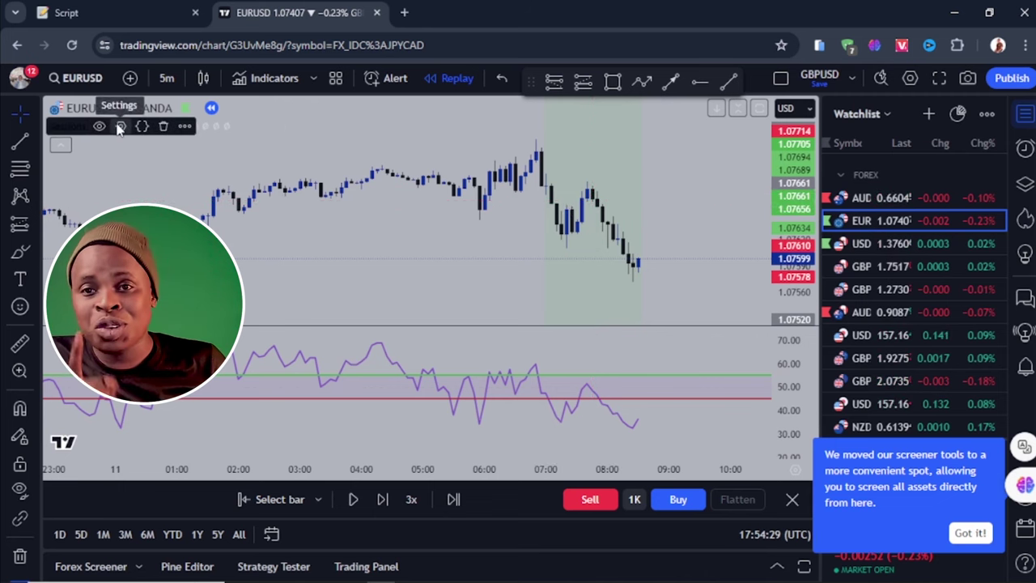
pyautogui.click(120, 126)
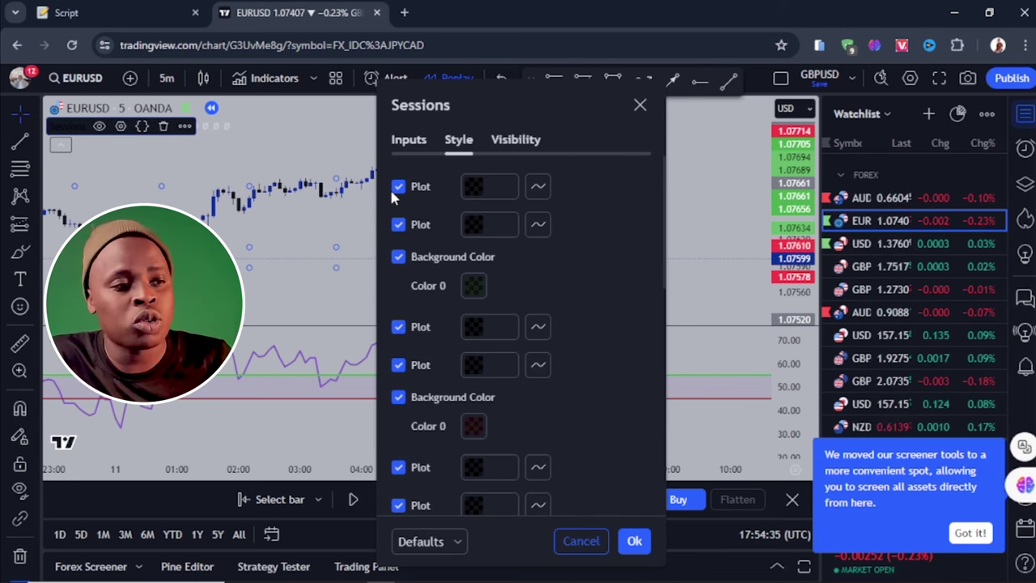
pyautogui.click(639, 105)
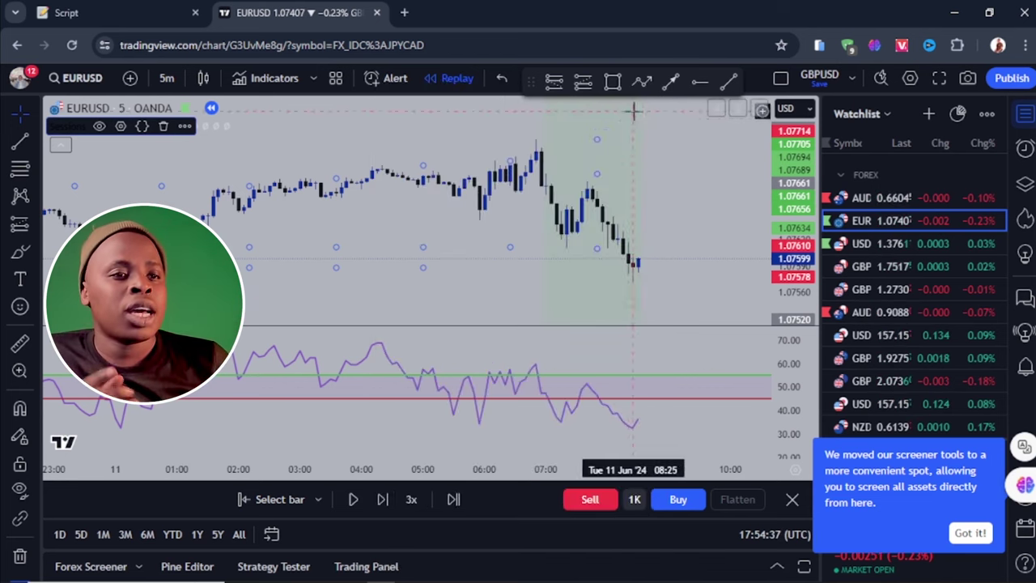
# Rewind the EURUSD replay to the 08:00 bar on 11 June 2024, where the RSI crosses below its lower band.
pyautogui.scroll(2, 570, 328)
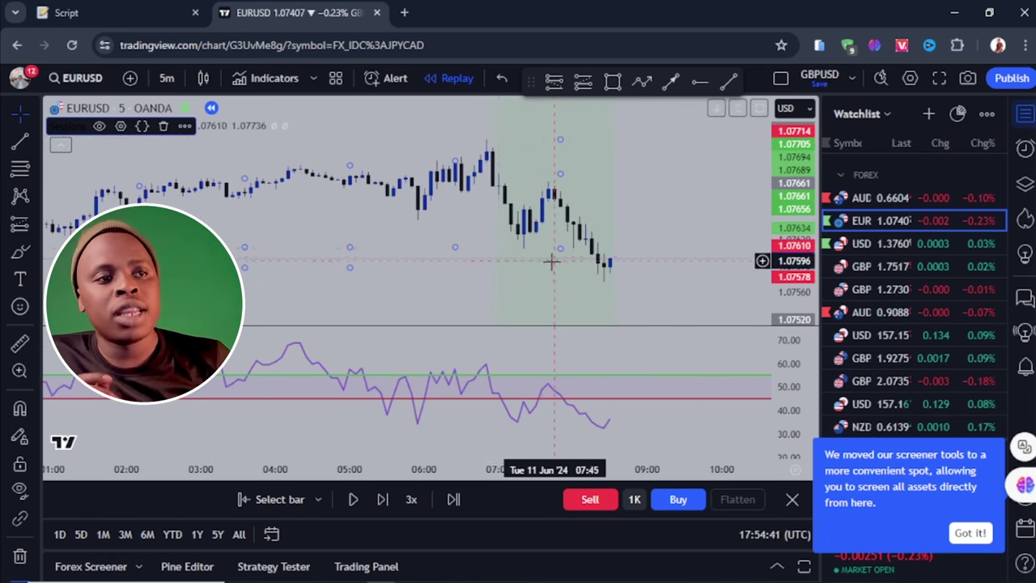
pyautogui.scroll(2, 526, 261)
pyautogui.scroll(1, 499, 259)
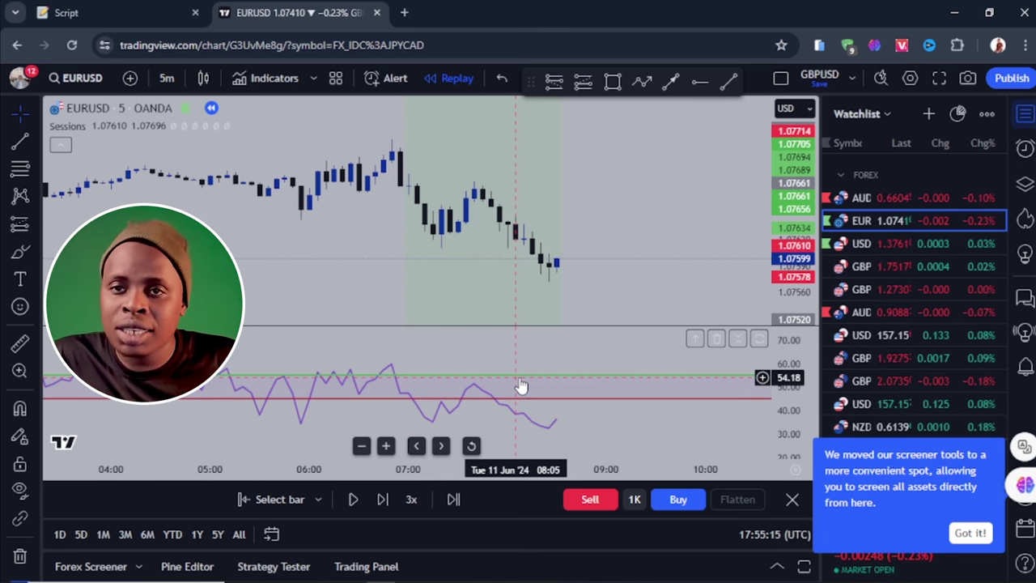
pyautogui.scroll(-5, 521, 386)
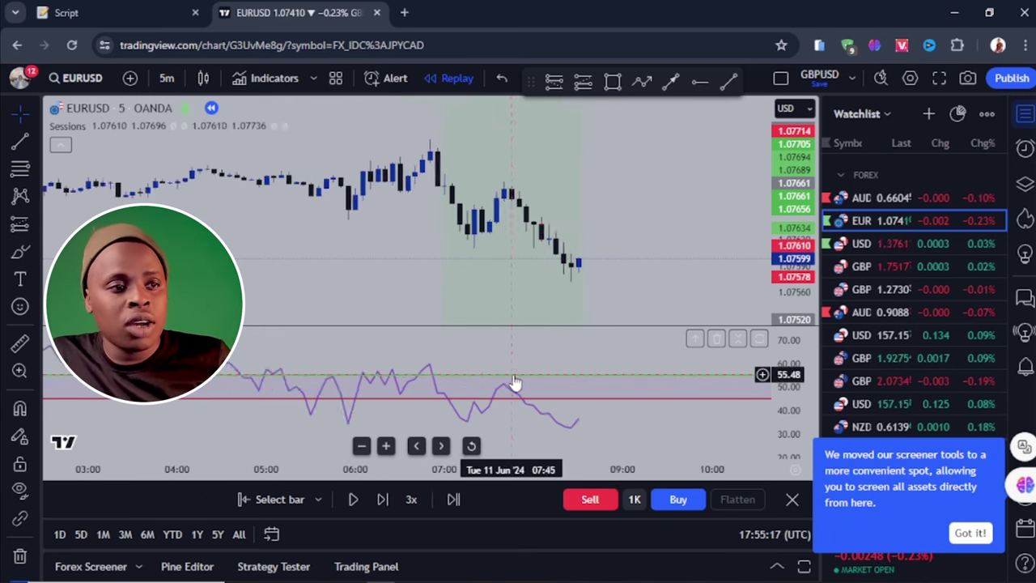
pyautogui.scroll(5, 512, 405)
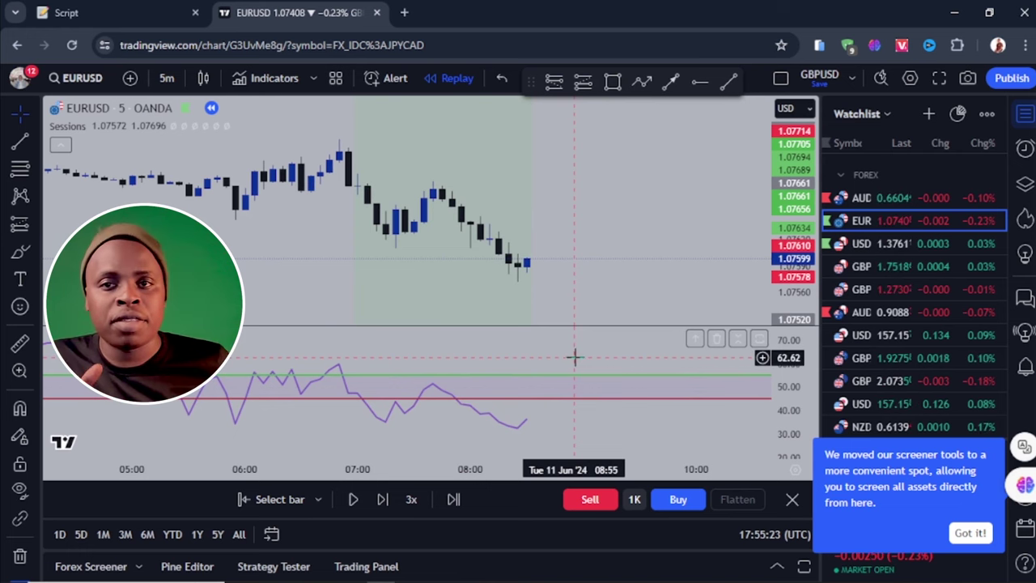
pyautogui.scroll(2, 403, 408)
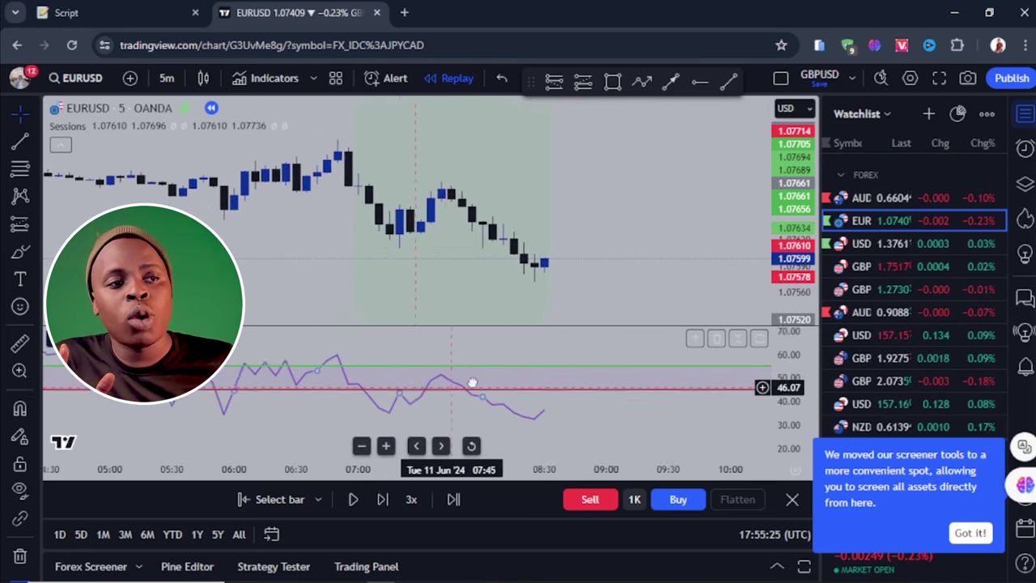
pyautogui.moveTo(472, 381); pyautogui.dragTo(502, 389)
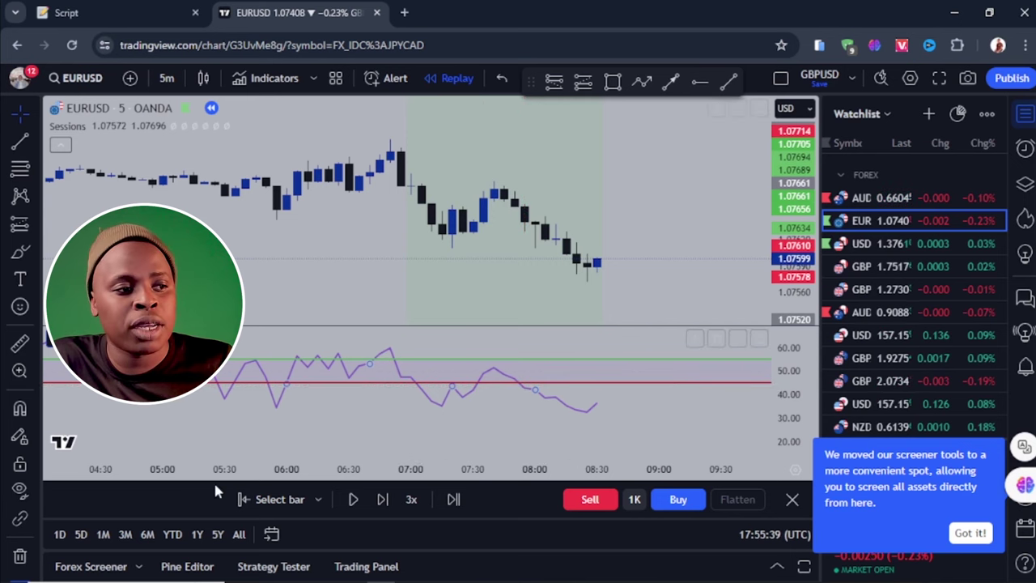
pyautogui.click(260, 500)
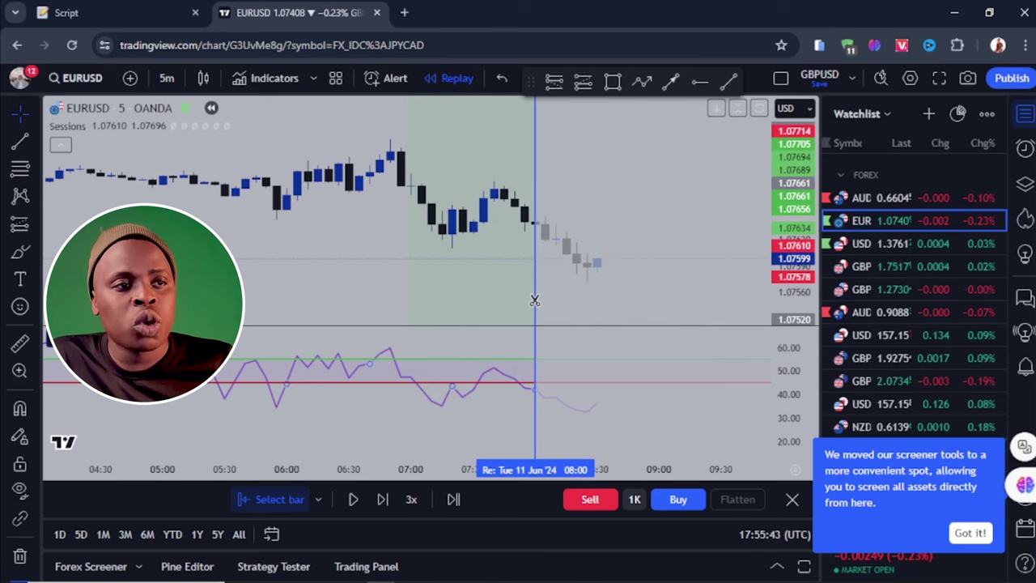
pyautogui.click(535, 300)
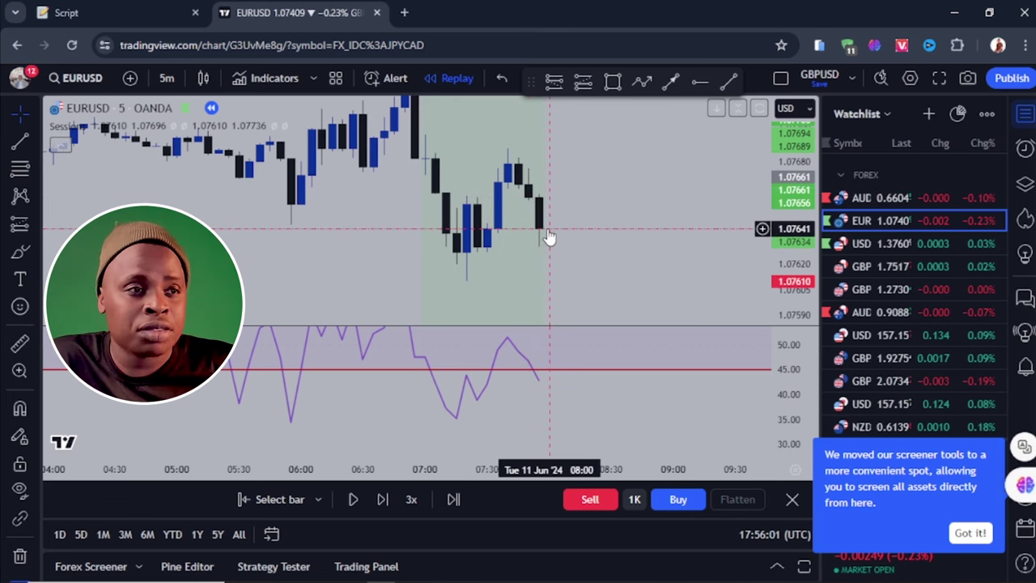
# Place a short position at the last replay bar's close, entry 1.07641, with stop and target each 0.00025 away.
pyautogui.scroll(2, 535, 225)
pyautogui.moveTo(524, 220); pyautogui.dragTo(575, 286)
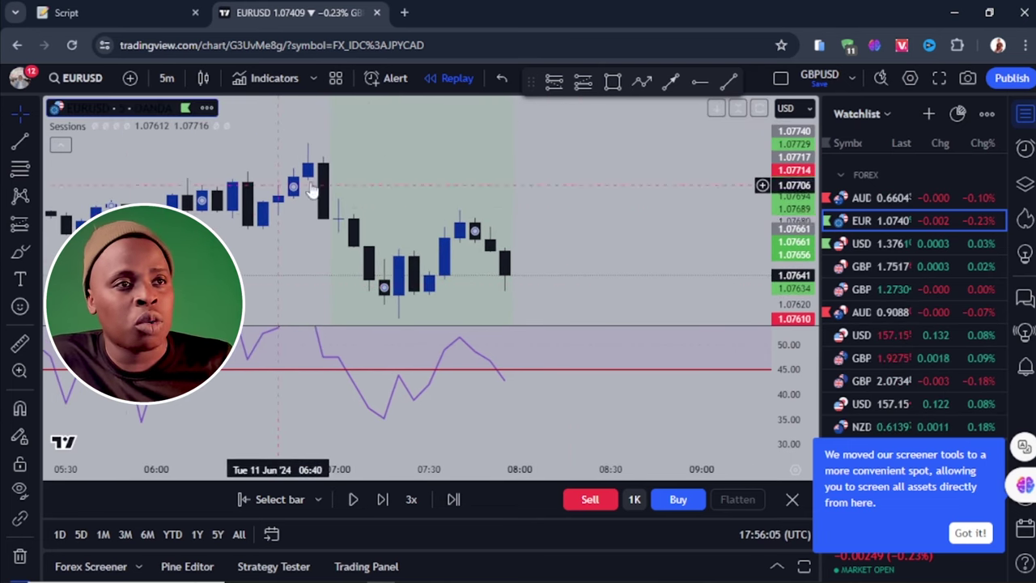
pyautogui.click(556, 83)
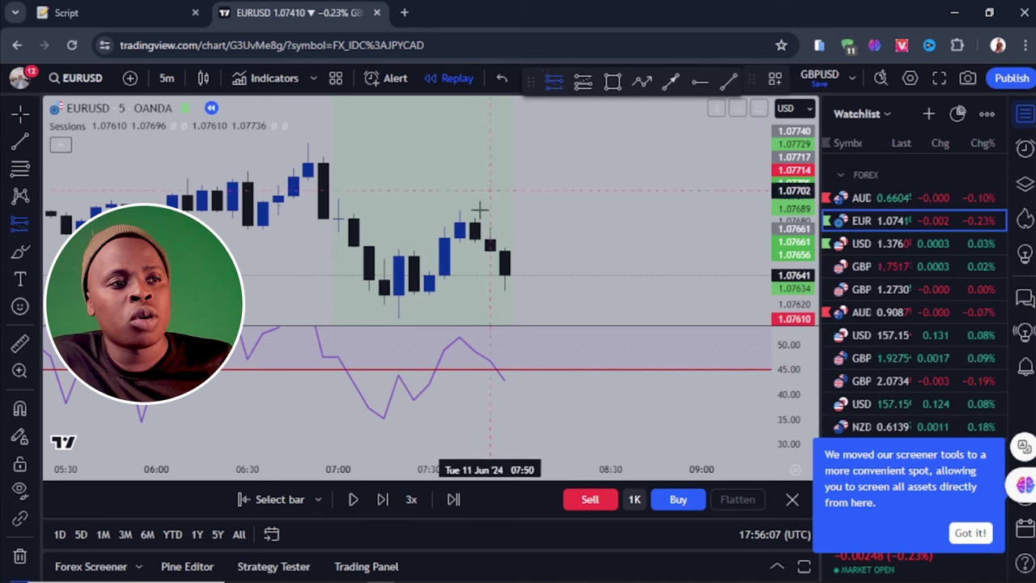
pyautogui.click(506, 275)
pyautogui.moveTo(689, 268); pyautogui.dragTo(694, 215)
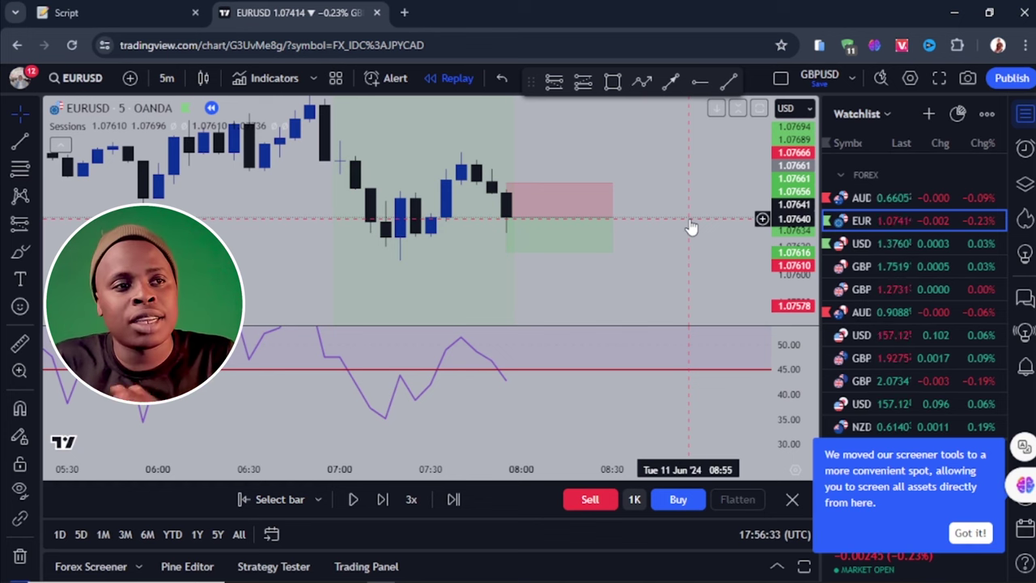
# Narrow the short position box and shift it just past the last replay bar, with the entry at 1.07640.
pyautogui.click(611, 215)
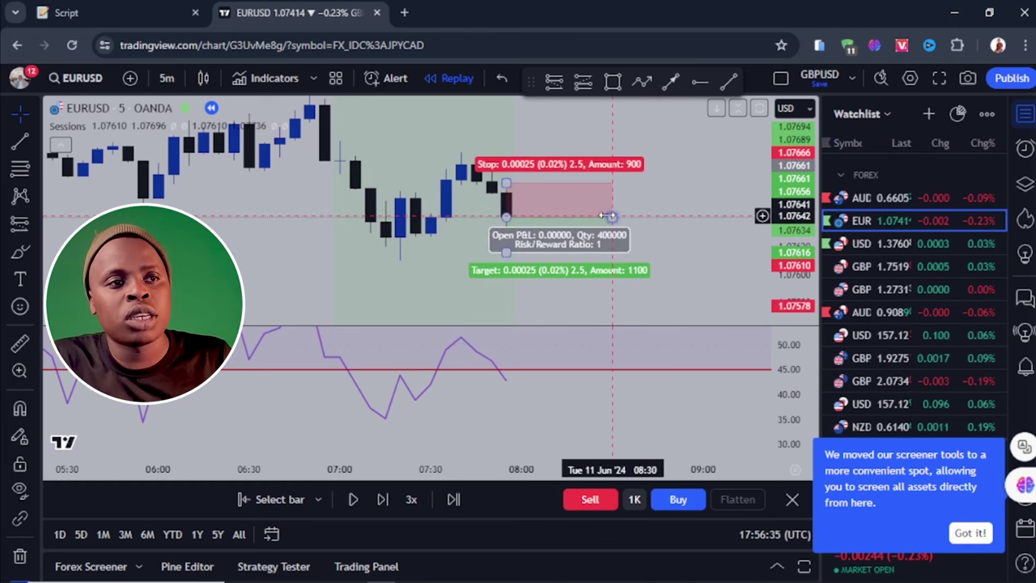
pyautogui.moveTo(557, 224); pyautogui.dragTo(552, 218)
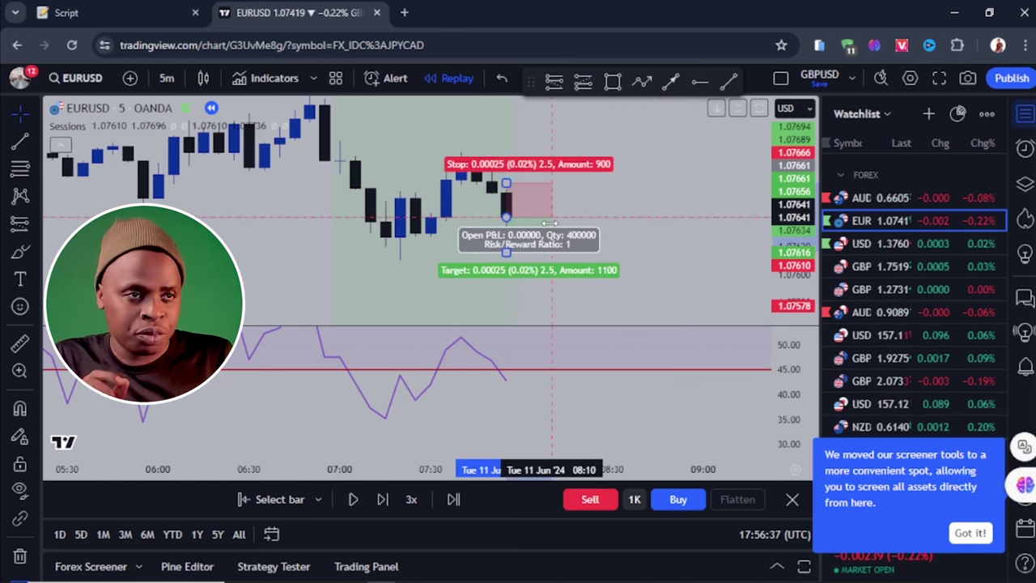
pyautogui.click(689, 264)
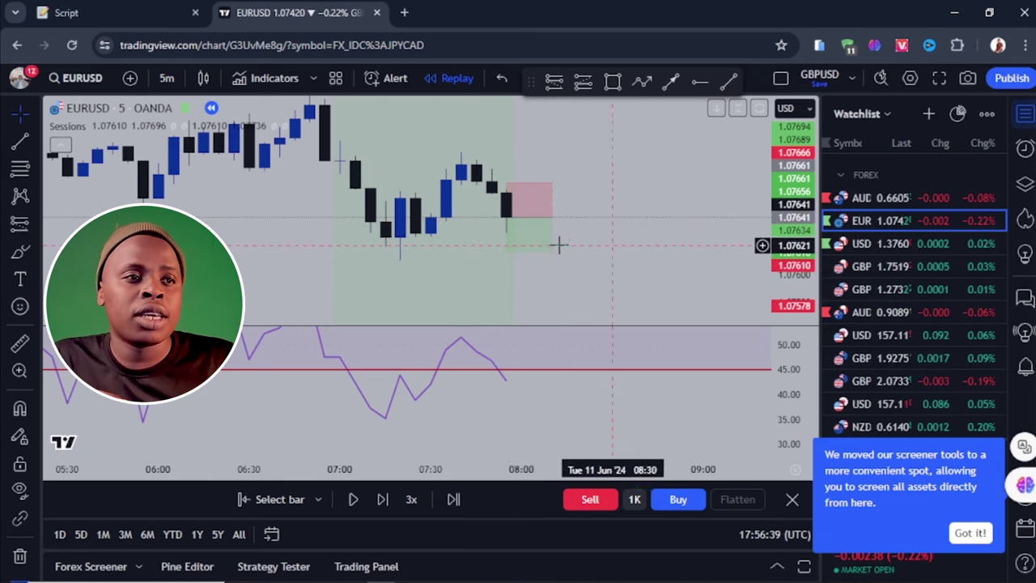
pyautogui.moveTo(535, 251); pyautogui.dragTo(546, 243)
pyautogui.click(675, 240)
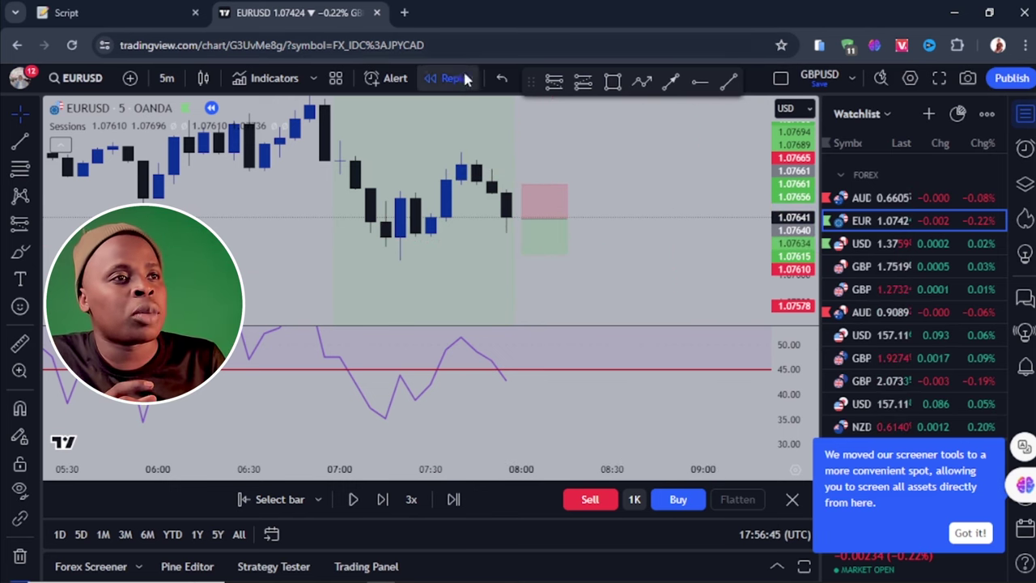
# Add the Average True Range indicator to the EURUSD 5-minute chart.
pyautogui.click(274, 78)
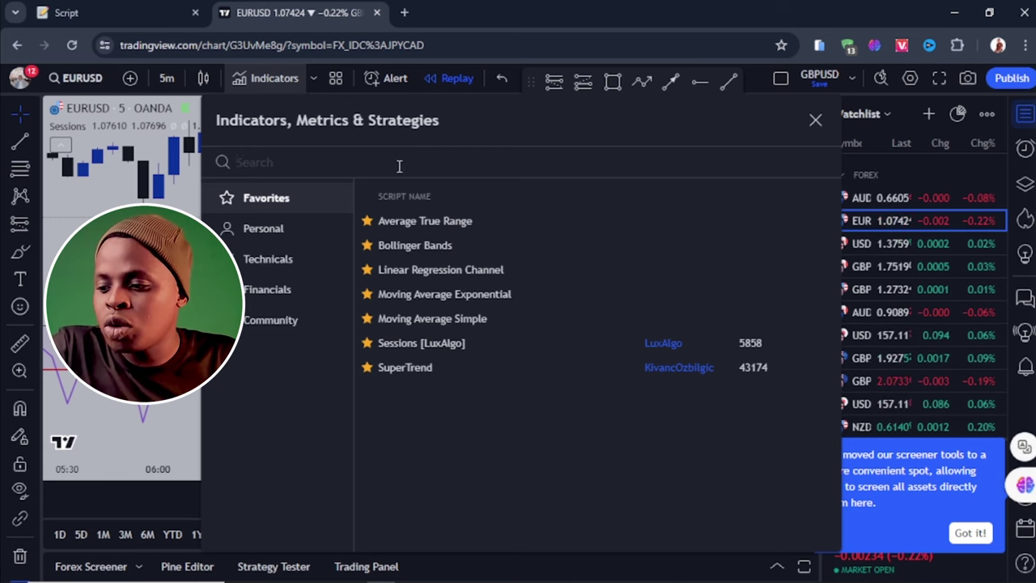
pyautogui.write('atr')
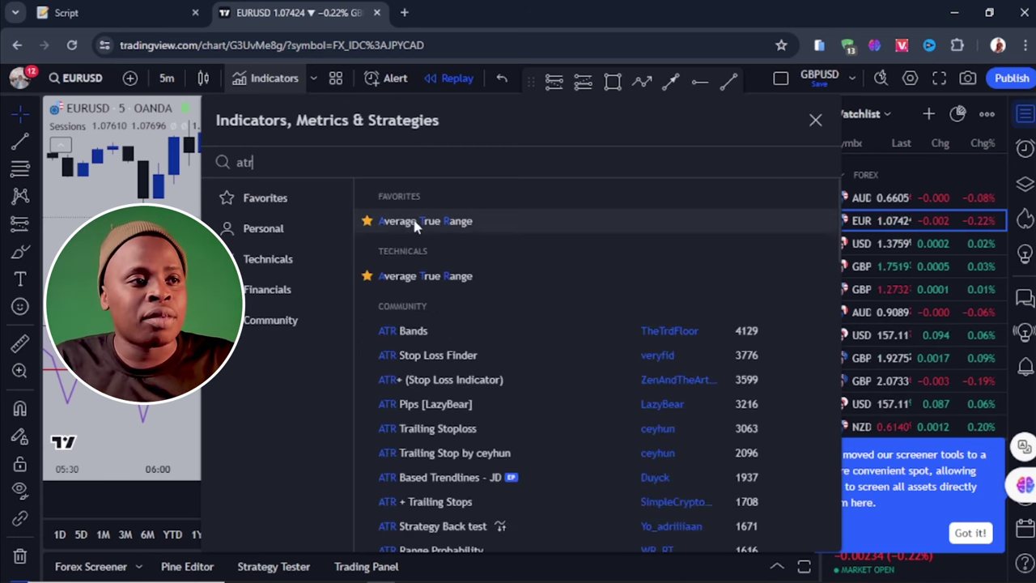
pyautogui.click(417, 222)
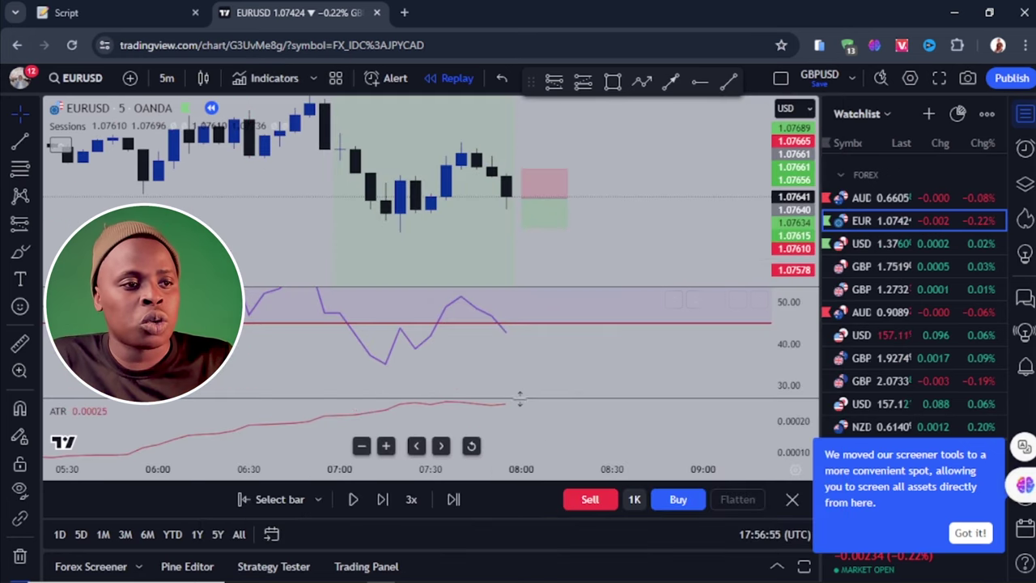
# Shrink the ATR pane to enlarge the RSI pane and inspect the ATR curve, bringing both RSI bands into view.
pyautogui.moveTo(521, 400); pyautogui.dragTo(498, 422)
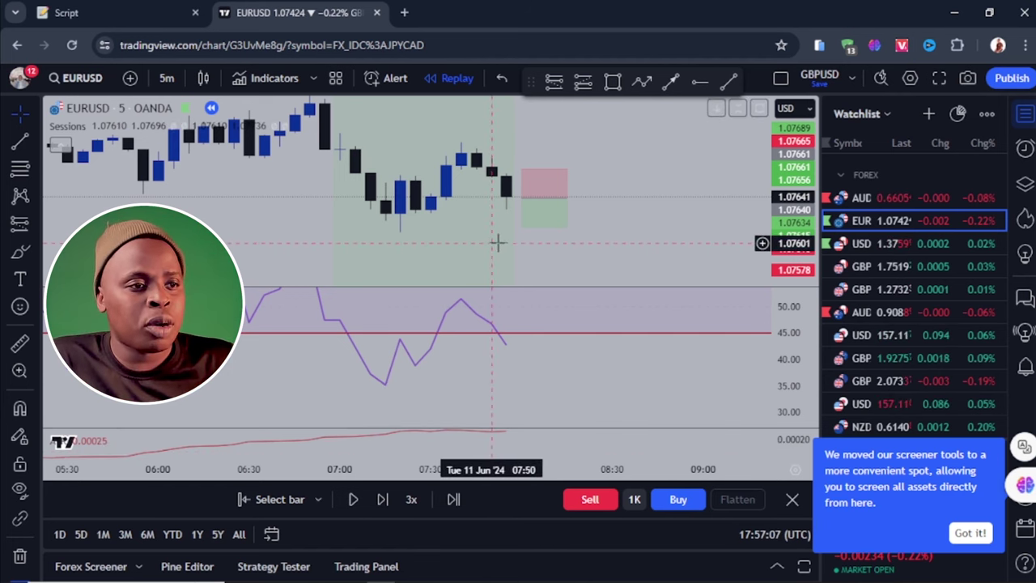
pyautogui.doubleClick(492, 436)
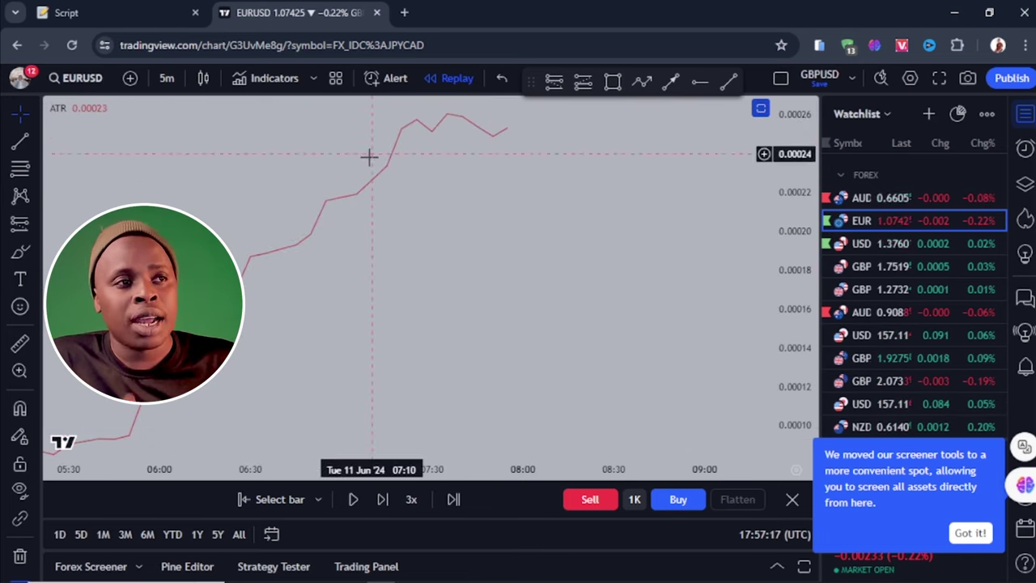
pyautogui.click(760, 107)
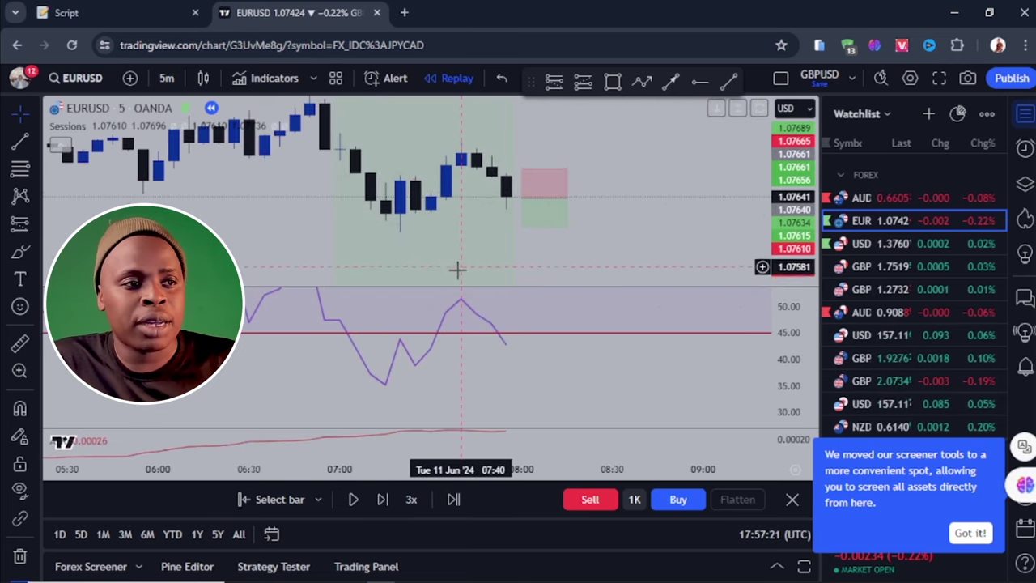
pyautogui.moveTo(512, 429); pyautogui.dragTo(513, 437)
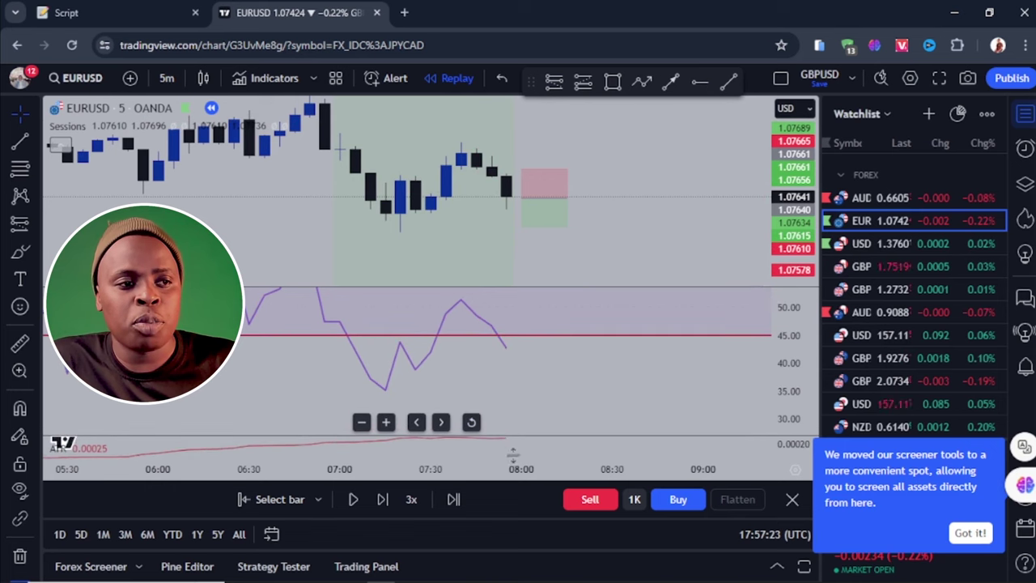
pyautogui.moveTo(480, 358); pyautogui.dragTo(497, 422)
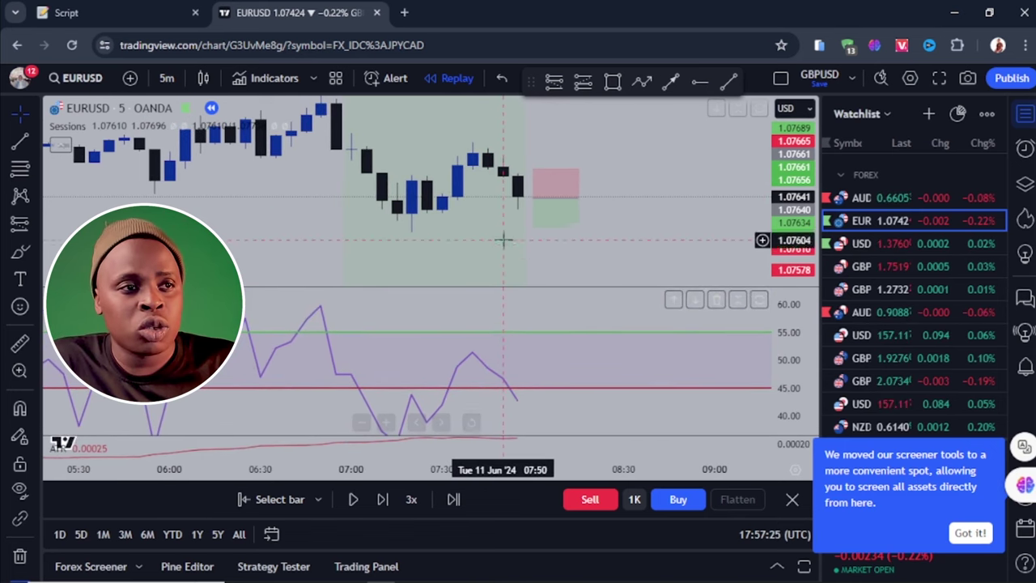
# Narrow the short position to end at 08:10 and set its stop to 0.00030 and its target to 0.00016.
pyautogui.moveTo(518, 216); pyautogui.dragTo(502, 219)
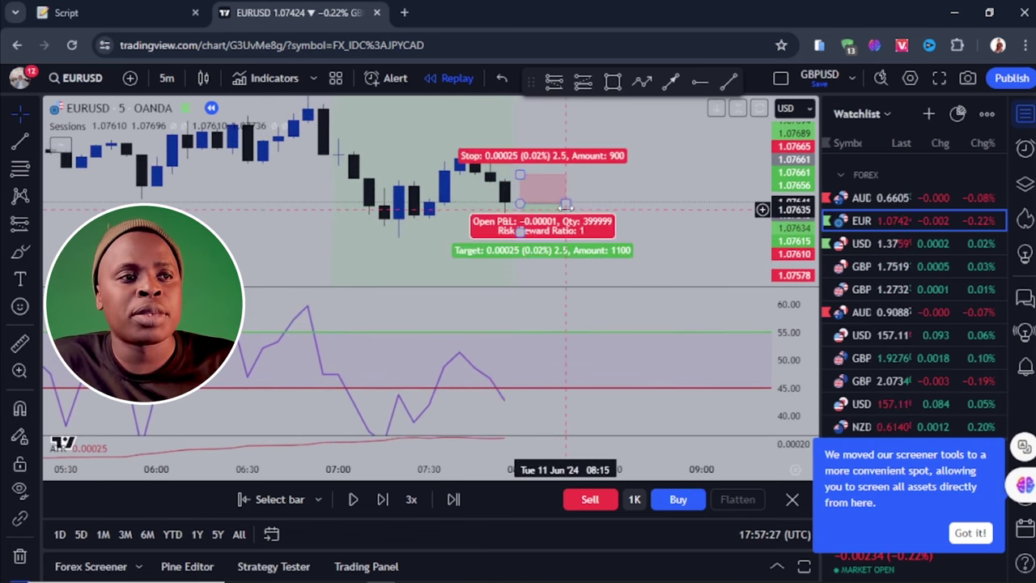
pyautogui.click(530, 202)
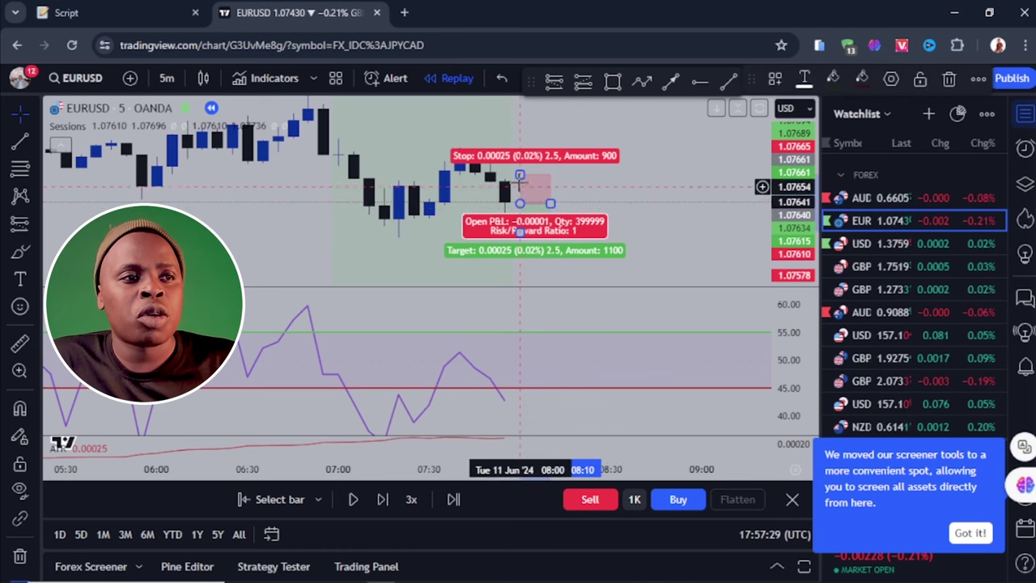
pyautogui.moveTo(519, 174); pyautogui.dragTo(520, 167)
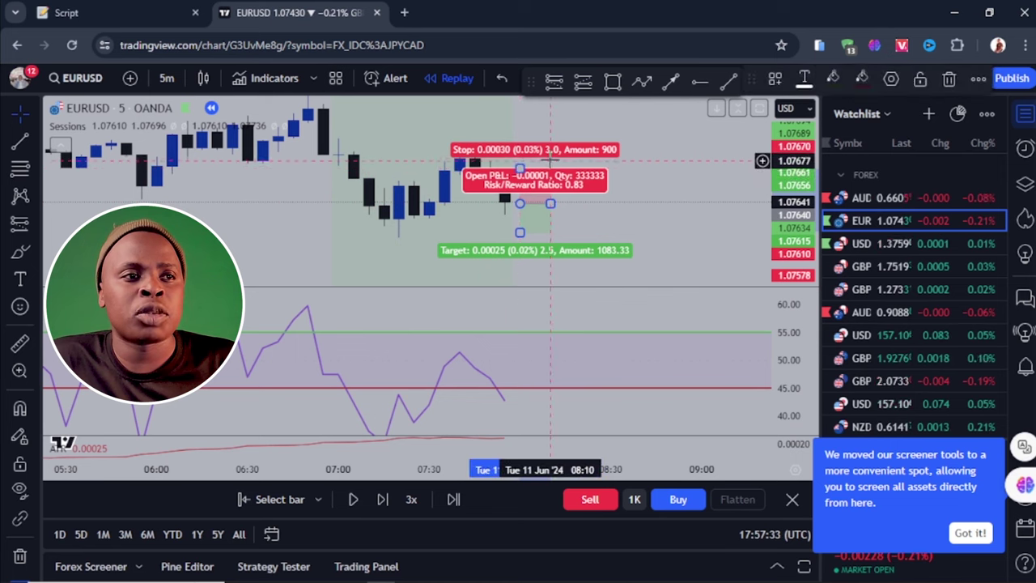
pyautogui.moveTo(540, 241)
pyautogui.mouseDown()
pyautogui.moveTo(513, 249)
pyautogui.moveTo(493, 226)
pyautogui.mouseUp()
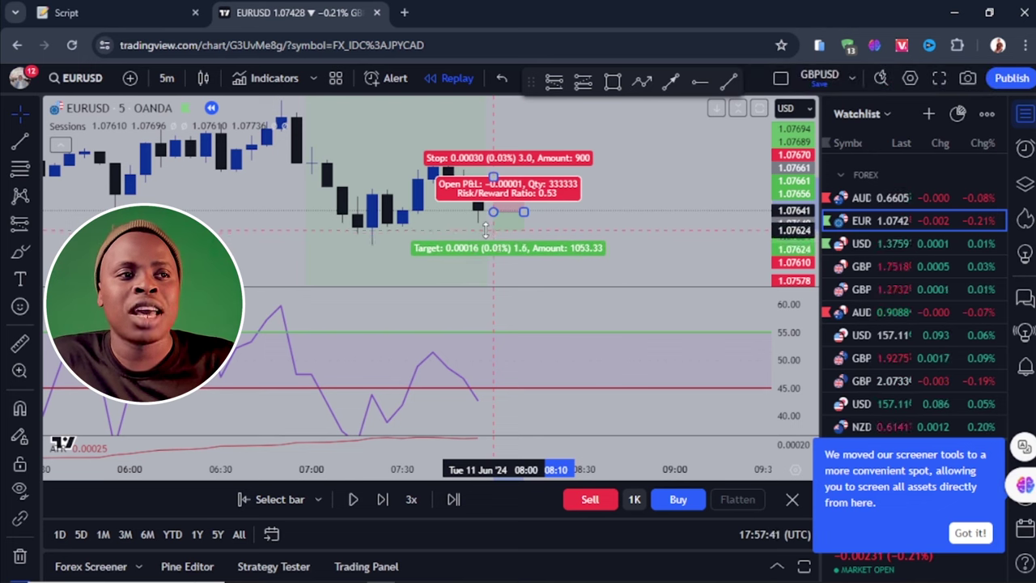
pyautogui.click(666, 207)
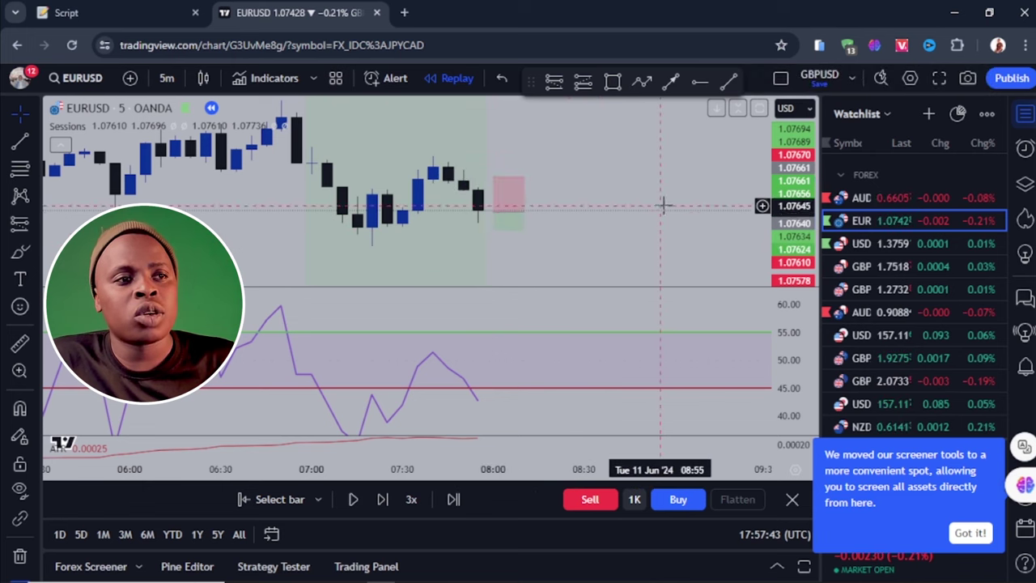
# Place a second narrow short position beside the first, entry 1.07640, with the stop 0.00030 and the target 0.00031 away.
pyautogui.moveTo(779, 257); pyautogui.dragTo(790, 207)
pyautogui.moveTo(675, 235); pyautogui.dragTo(684, 224)
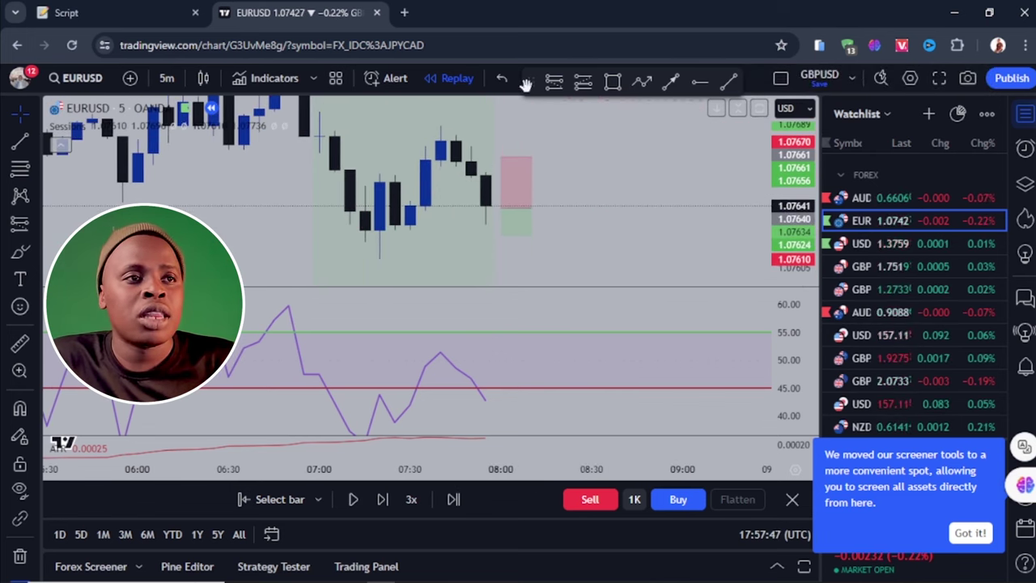
pyautogui.click(554, 81)
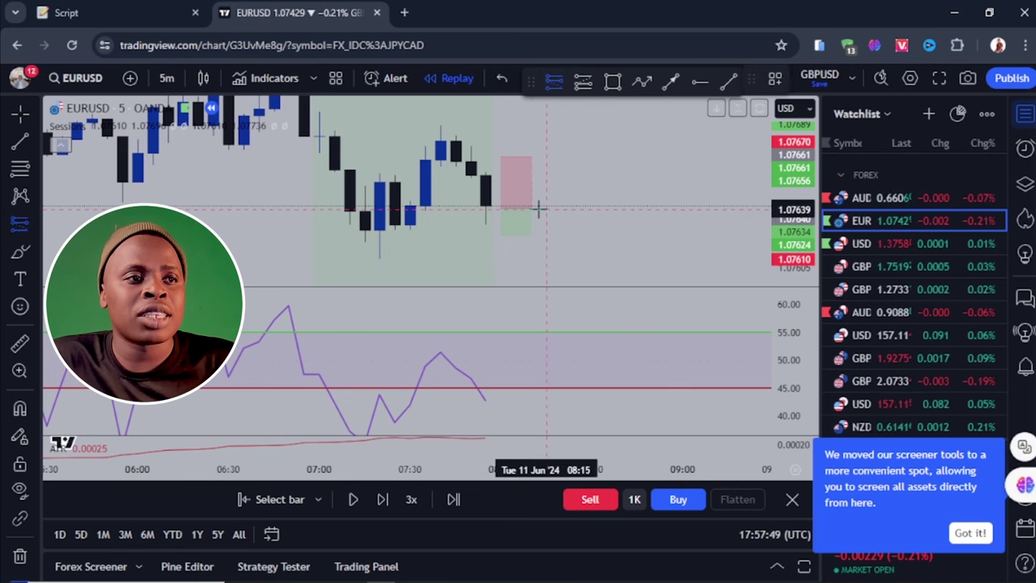
pyautogui.click(538, 207)
pyautogui.moveTo(536, 166); pyautogui.dragTo(536, 157)
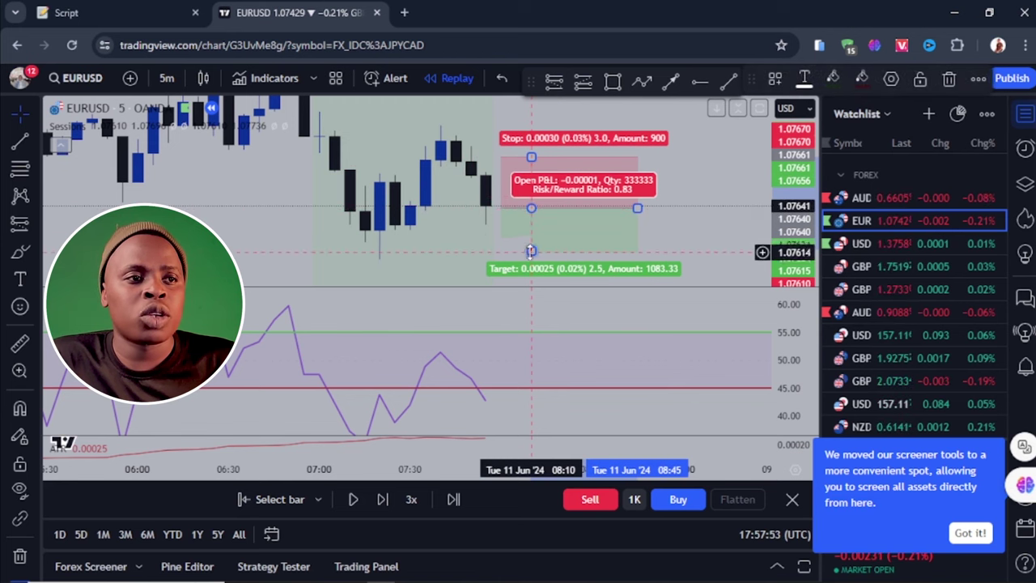
pyautogui.moveTo(531, 251); pyautogui.dragTo(531, 259)
pyautogui.moveTo(638, 208); pyautogui.dragTo(576, 212)
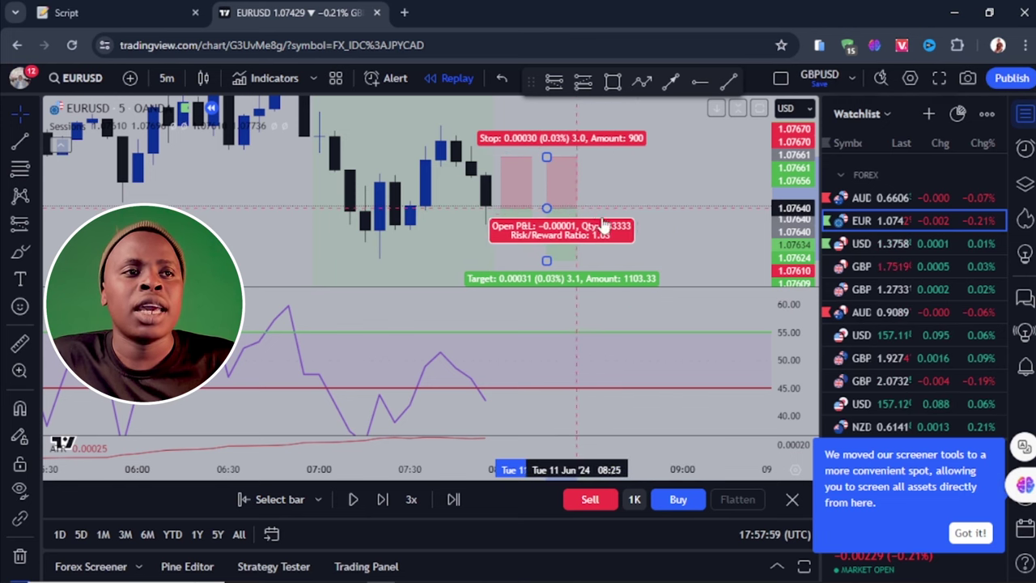
# Place a third short position beside the second, entry 1.07641, with the stop 0.00029 away and the target at 1.07581.
pyautogui.click(627, 169)
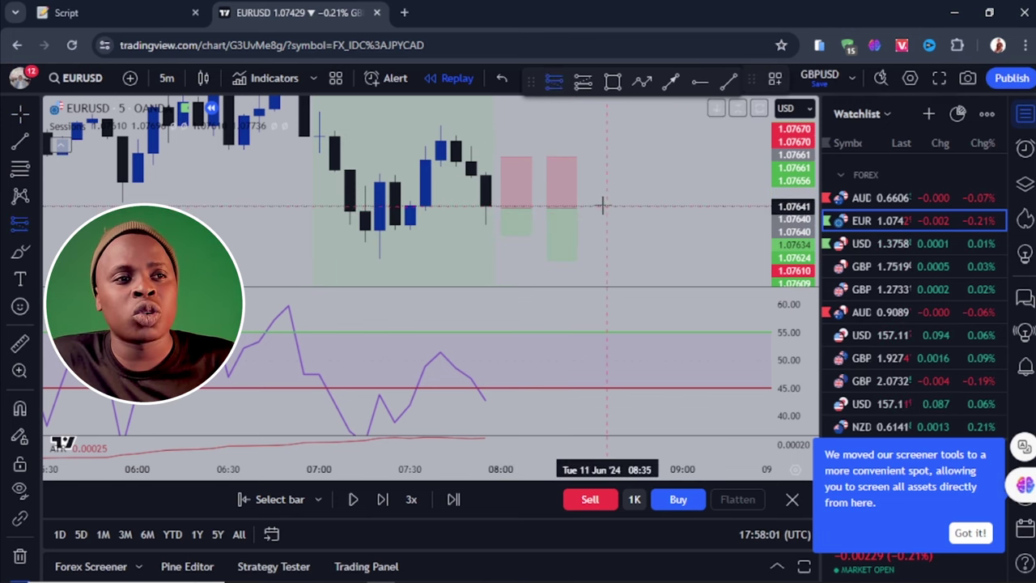
pyautogui.click(593, 205)
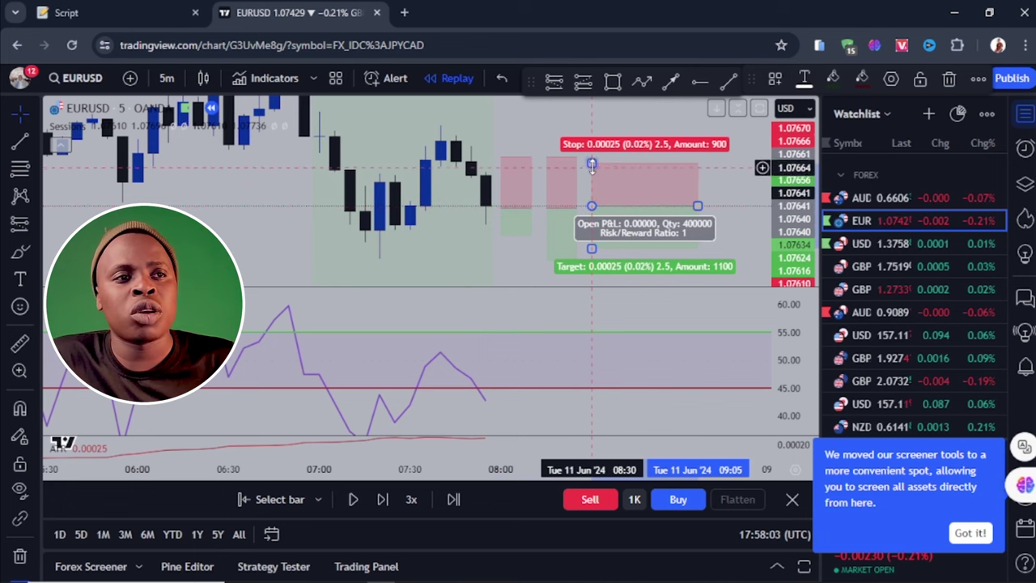
pyautogui.moveTo(592, 166); pyautogui.dragTo(597, 161)
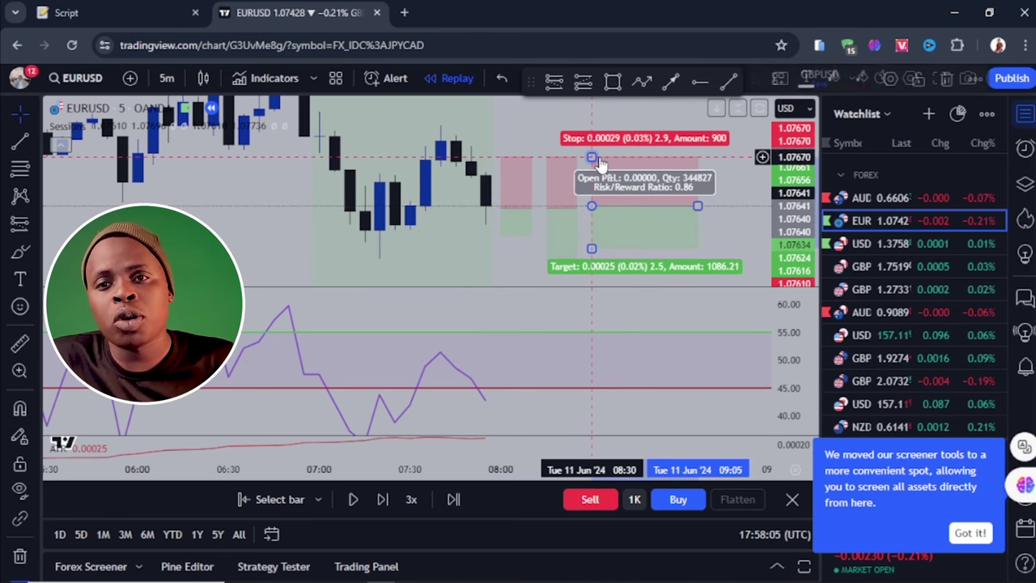
pyautogui.scroll(-2, 599, 170)
pyautogui.click(605, 202)
pyautogui.moveTo(606, 211); pyautogui.dragTo(458, 267)
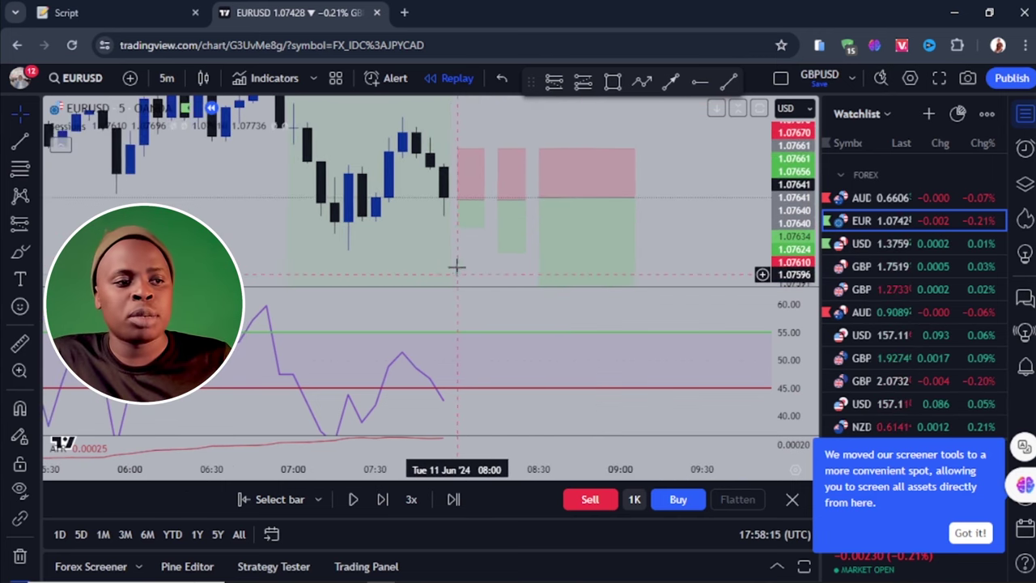
# Play the EURUSD replay forward past the three short positions and pause it at about 10:30 on 11 June 2024.
pyautogui.click(352, 499)
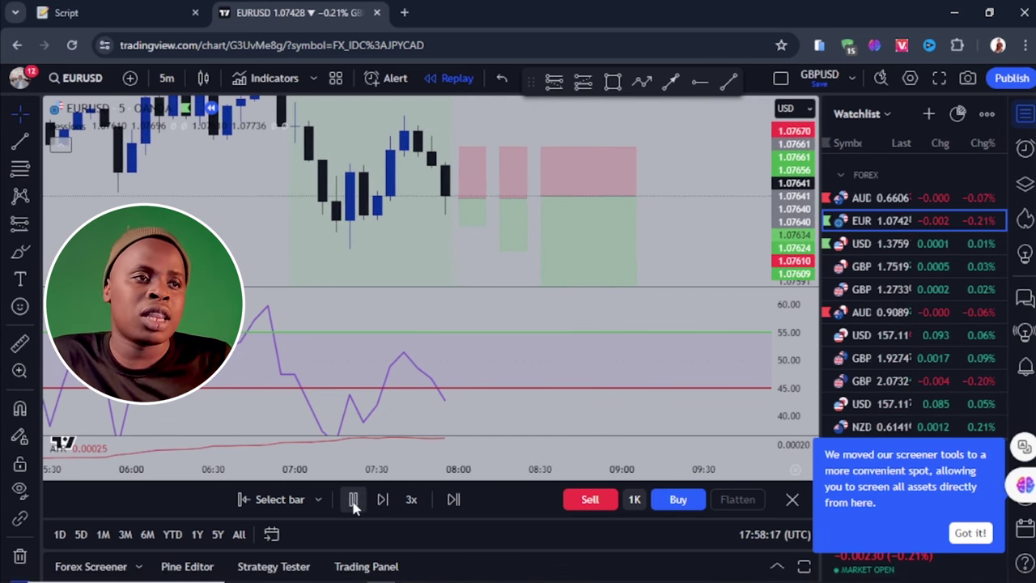
pyautogui.click(352, 499)
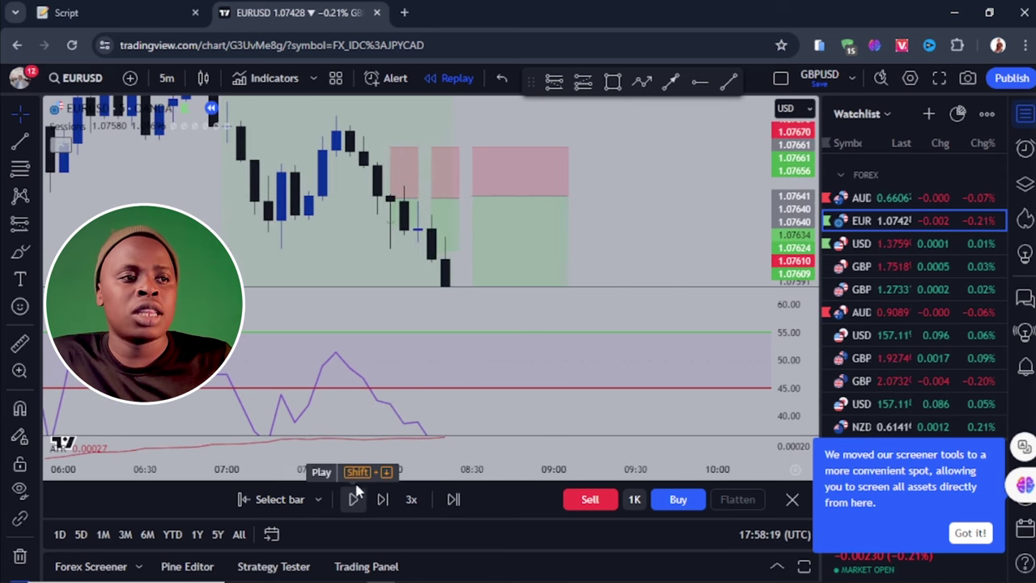
pyautogui.moveTo(551, 254); pyautogui.dragTo(443, 219)
pyautogui.moveTo(504, 243); pyautogui.dragTo(574, 185)
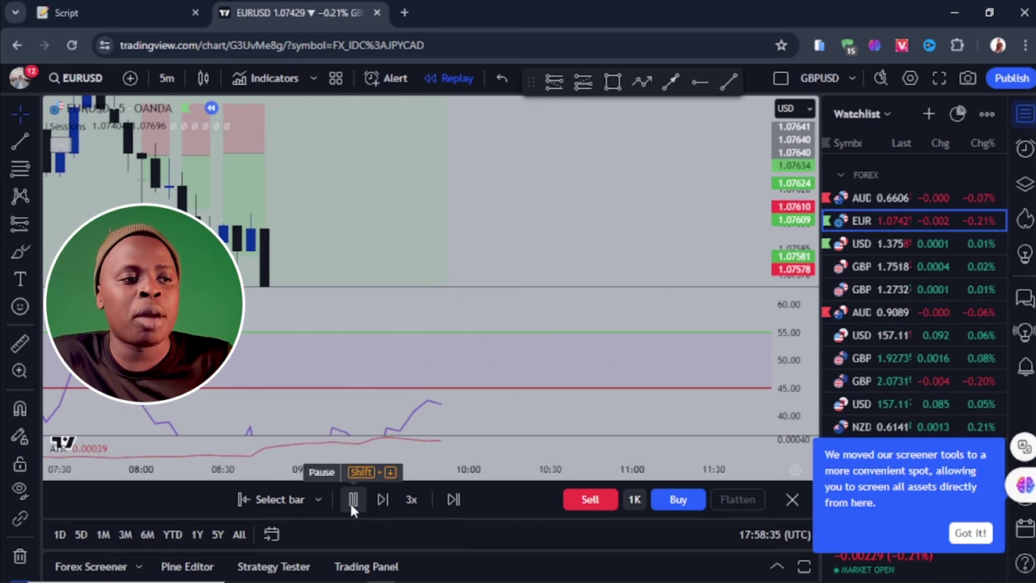
pyautogui.click(353, 499)
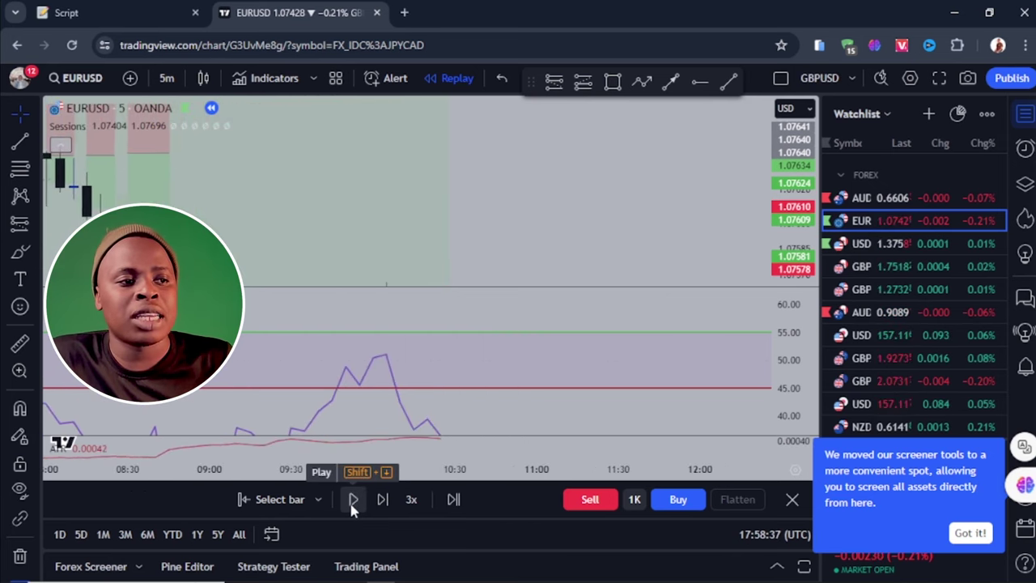
# Compress the price scale around the 10:10 sell signal and activate the Short Position tool for the next trade.
pyautogui.moveTo(313, 177); pyautogui.dragTo(483, 172)
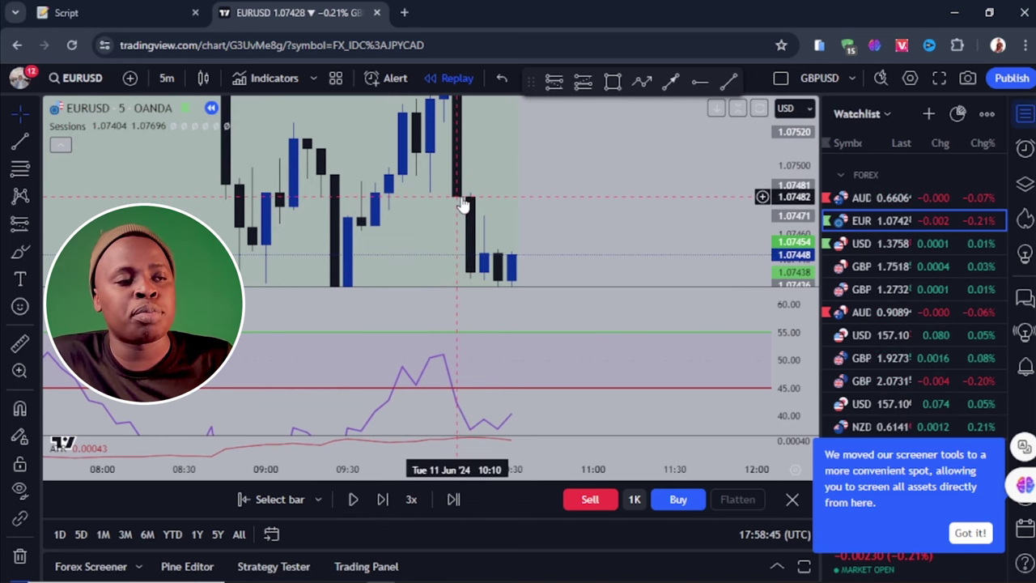
pyautogui.moveTo(446, 213); pyautogui.dragTo(446, 185)
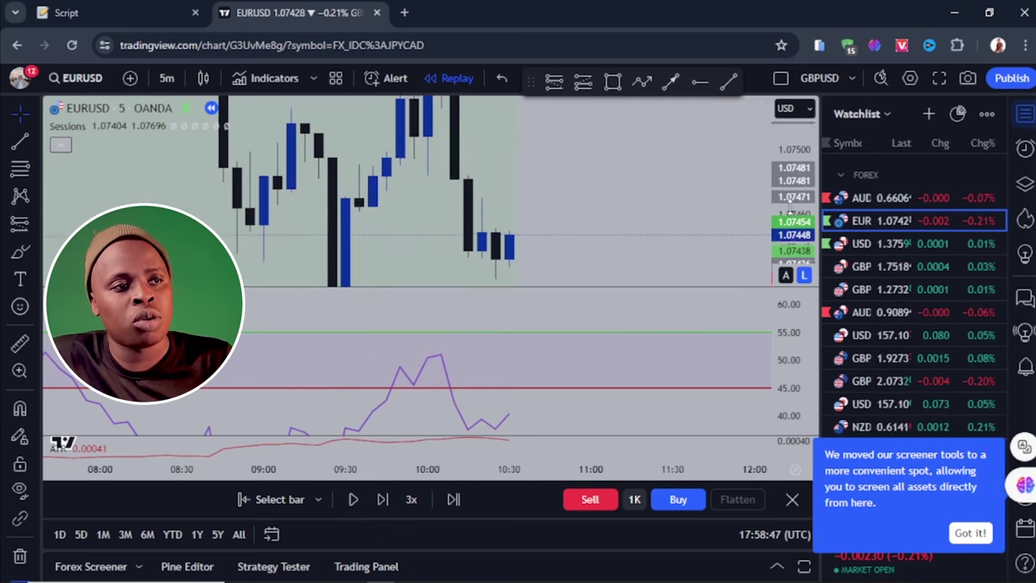
pyautogui.moveTo(791, 206); pyautogui.dragTo(475, 240)
pyautogui.click(554, 81)
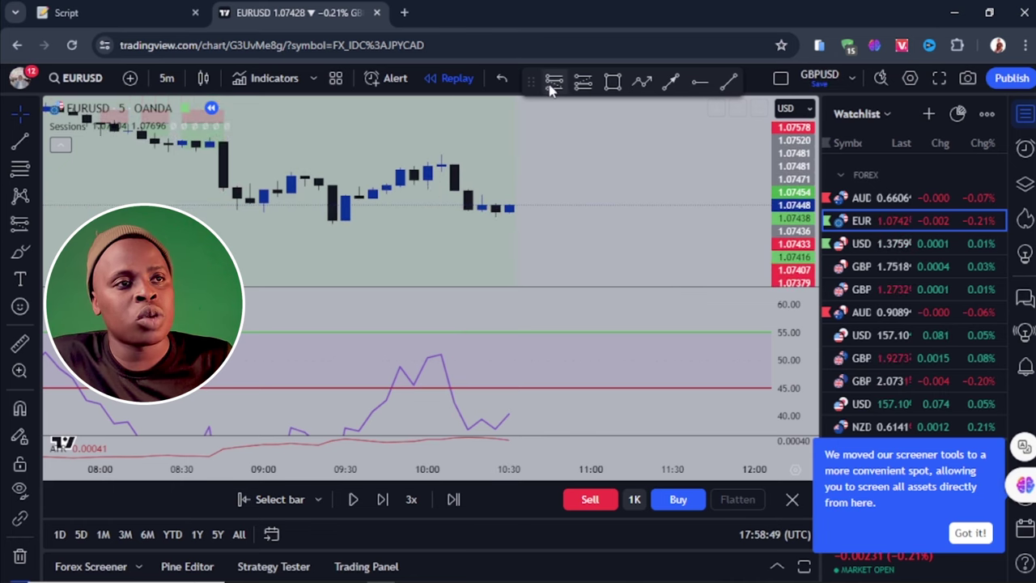
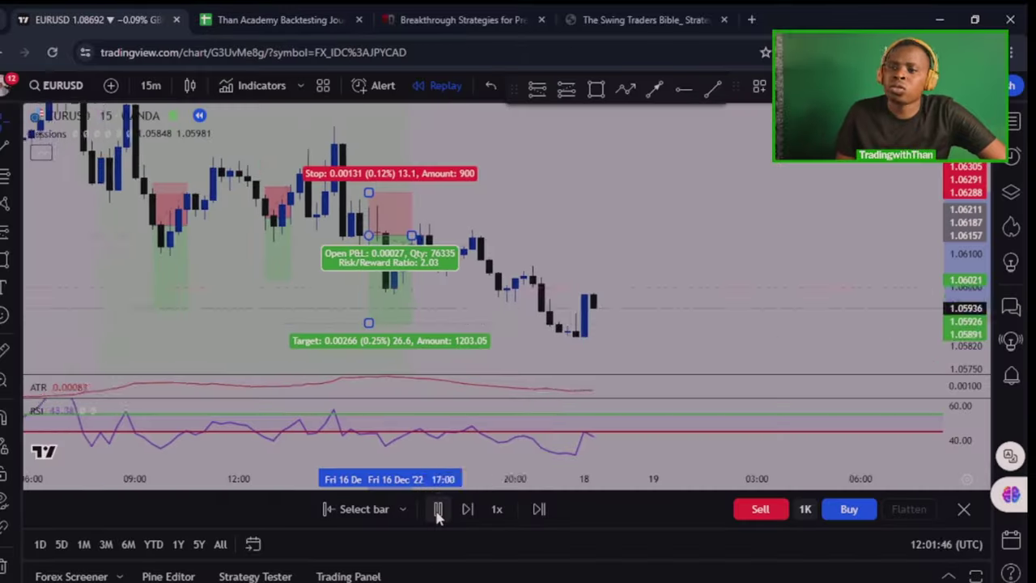
# Pause the EURUSD 15-minute replay after the December 2022 short trade.
pyautogui.click(438, 509)
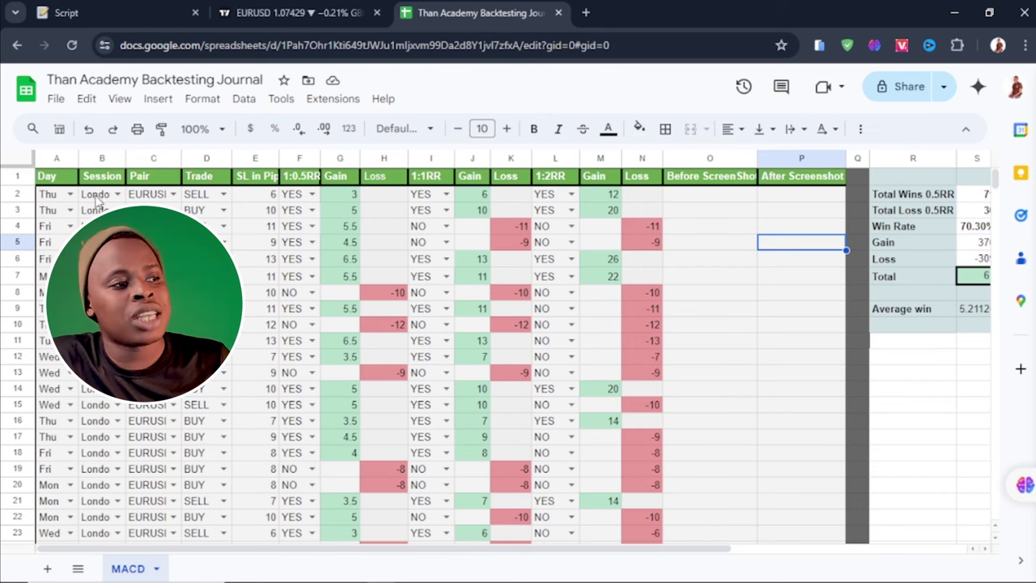
# Review the logged EURUSD London-session trades in the Than Academy Backtesting Journal in Google Sheets.
pyautogui.scroll(-10, 518, 356)
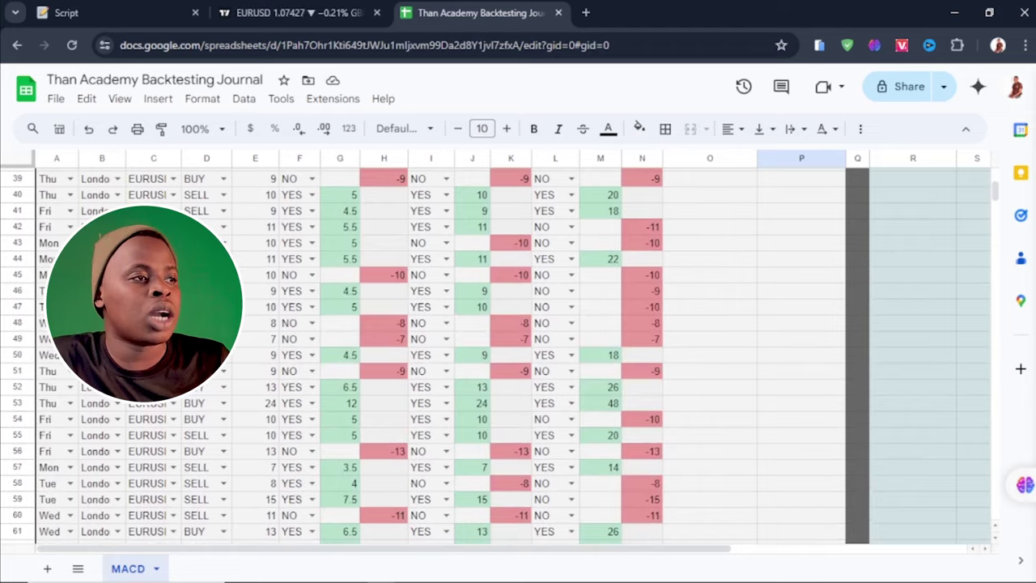
pyautogui.scroll(10, 518, 357)
pyautogui.scroll(-10, 499, 356)
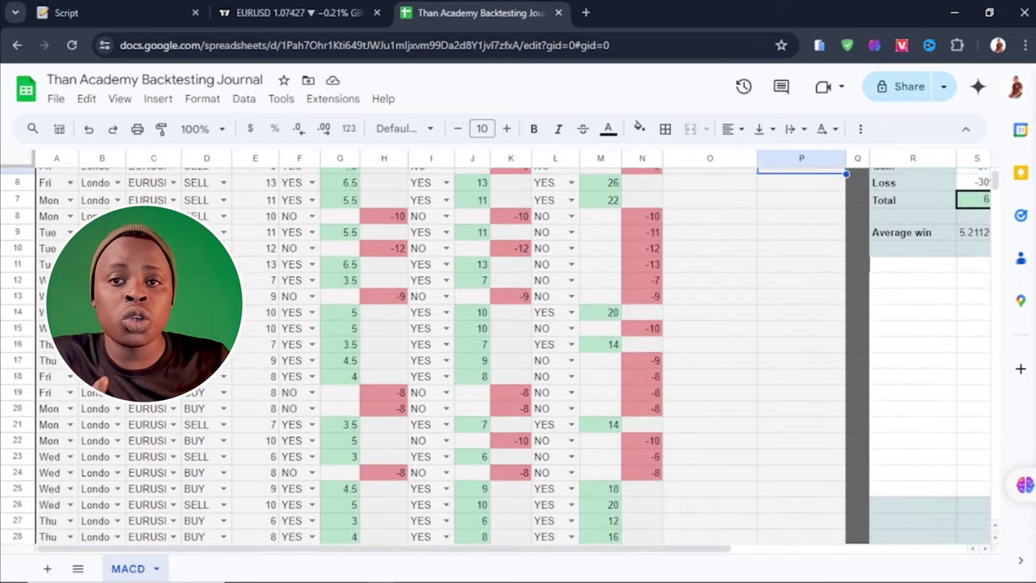
pyautogui.scroll(10, 500, 356)
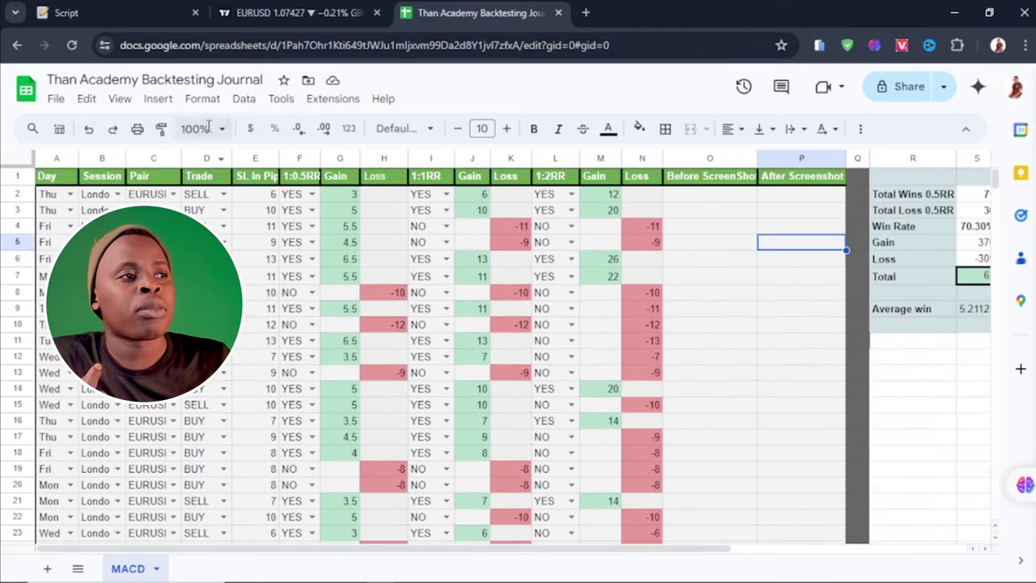
pyautogui.scroll(-10, 519, 356)
pyautogui.scroll(10, 518, 356)
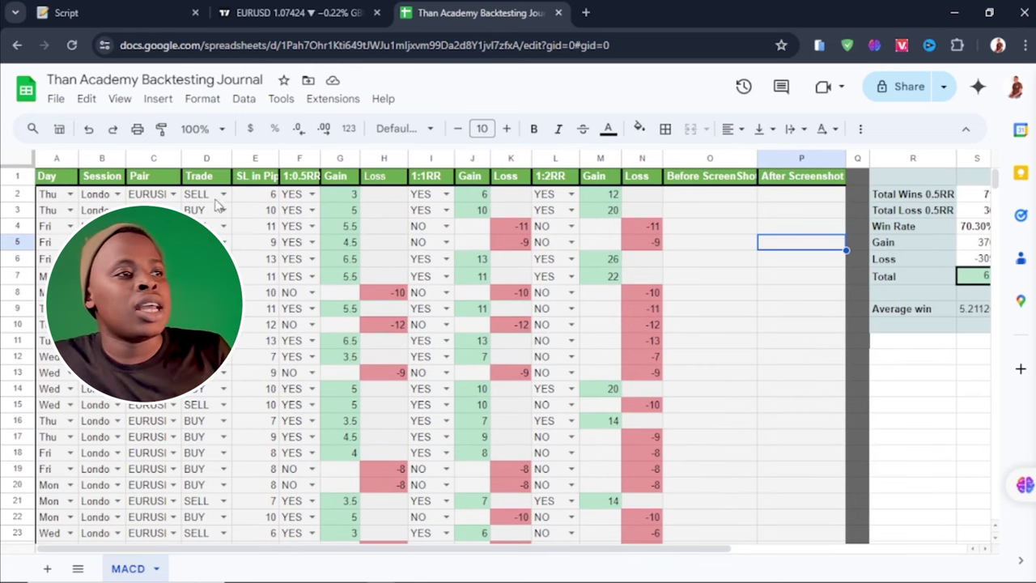
# Widen the SL in Pips column so its header fits, and look through the stop sizes of the logged trades.
pyautogui.moveTo(279, 158); pyautogui.dragTo(297, 158)
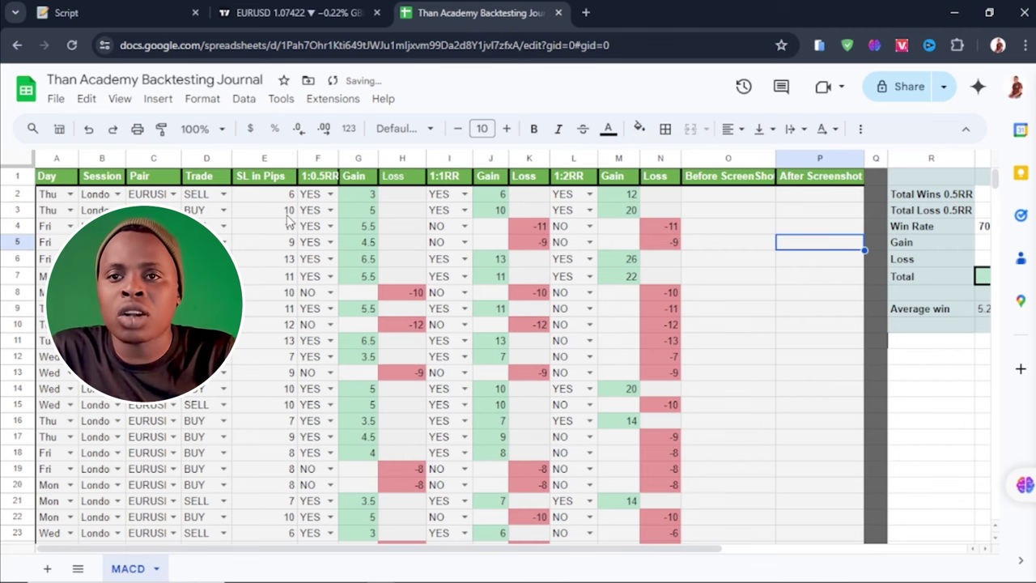
pyautogui.scroll(-5, 279, 231)
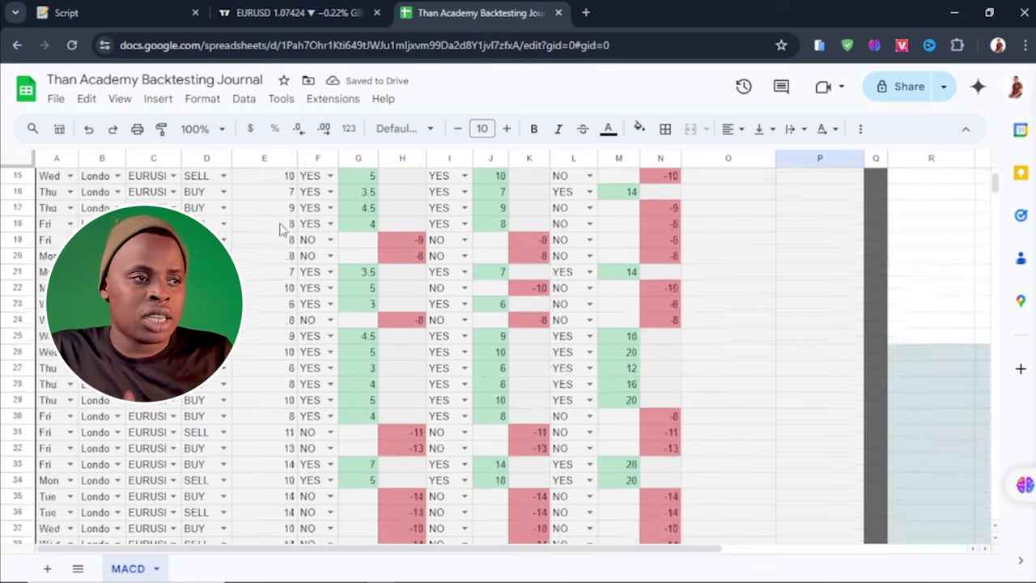
pyautogui.scroll(-8, 272, 267)
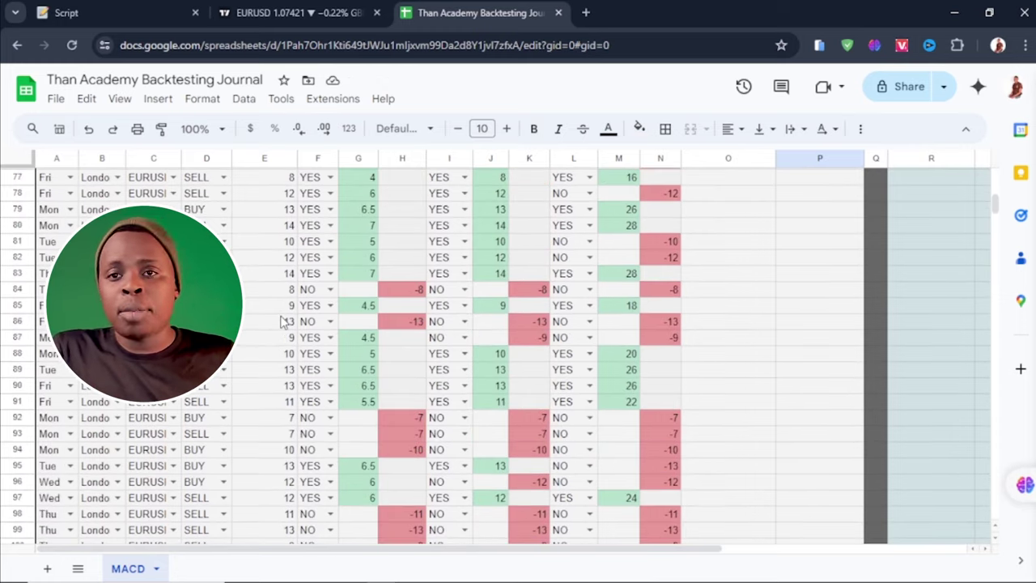
pyautogui.scroll(10, 276, 416)
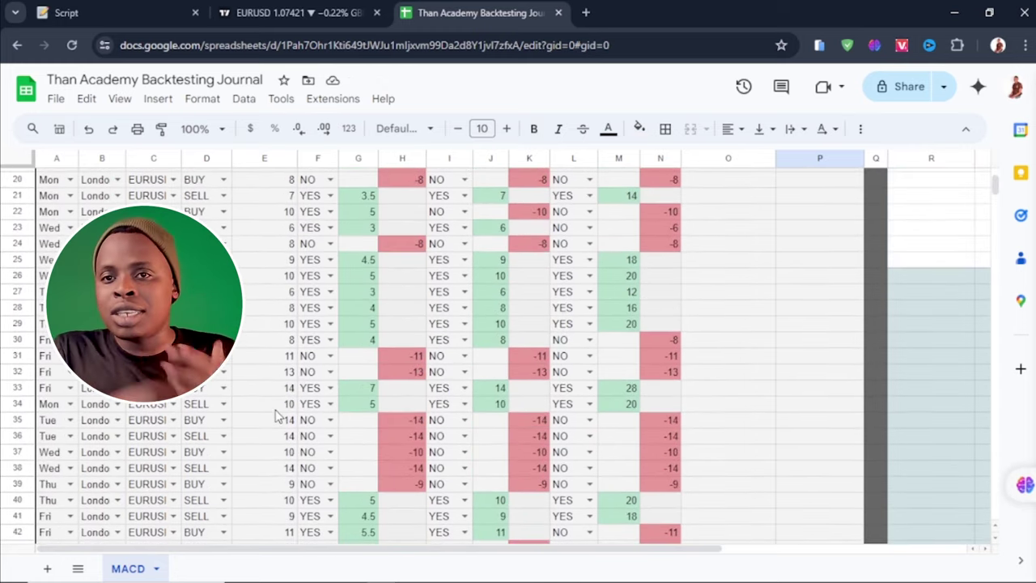
# Widen the 1:0.5RR column so its header fits.
pyautogui.scroll(4, 275, 415)
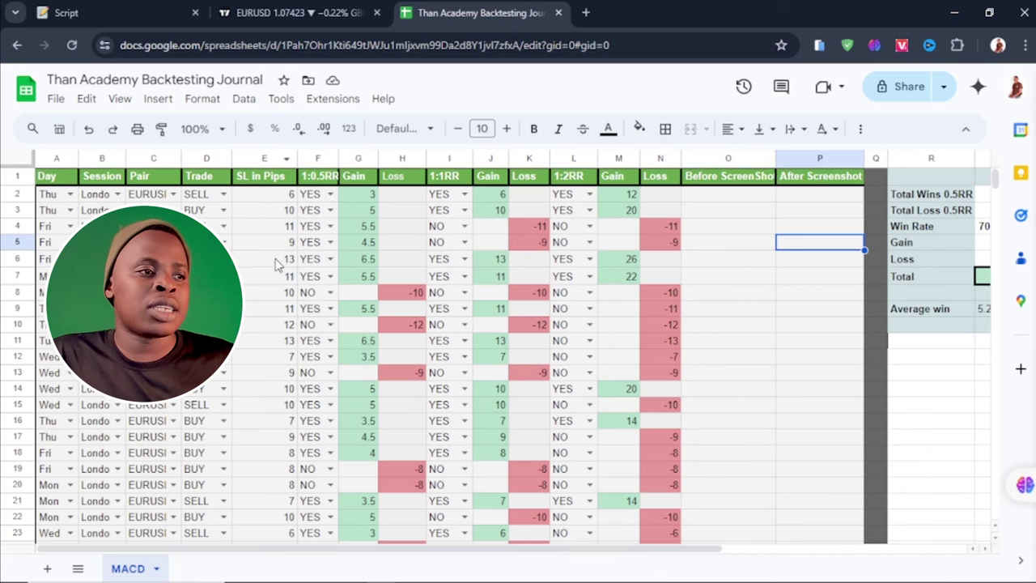
pyautogui.scroll(-9, 275, 263)
pyautogui.scroll(9, 284, 271)
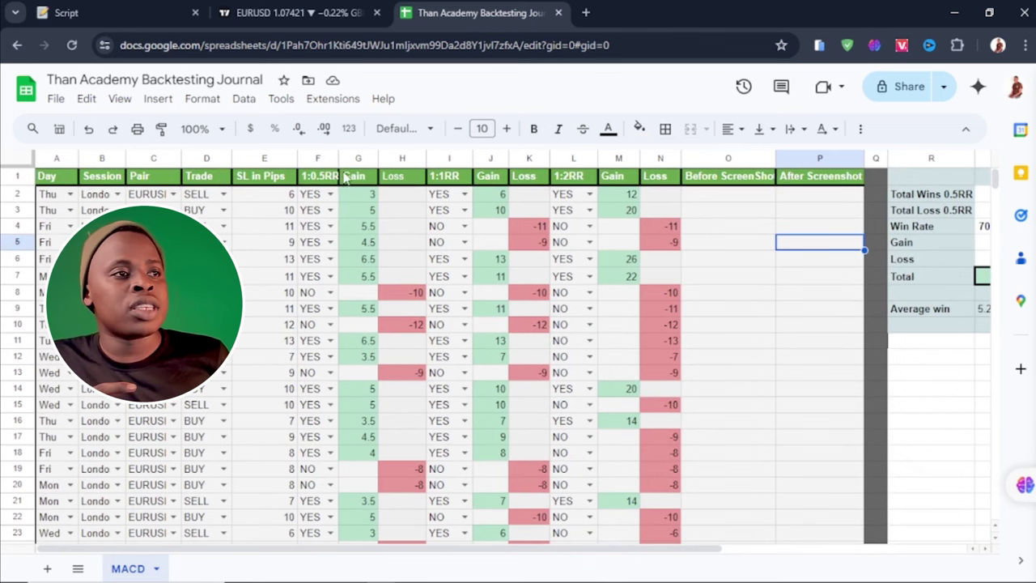
pyautogui.moveTo(340, 158); pyautogui.dragTo(353, 157)
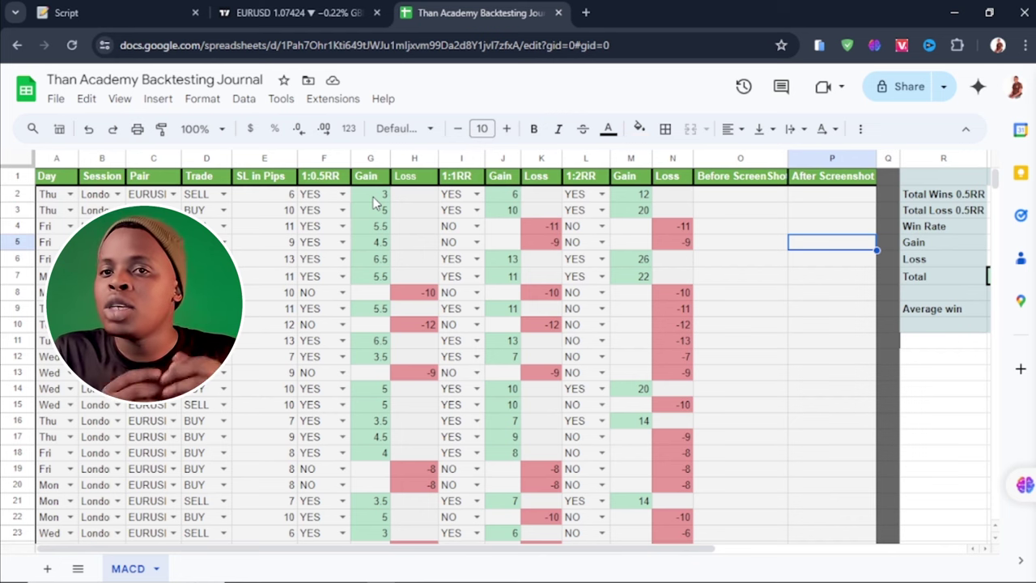
# Compare the first logged trade's stop size in pips with its gains at 1:0.5RR, 1:1RR and 1:2RR.
pyautogui.click(280, 200)
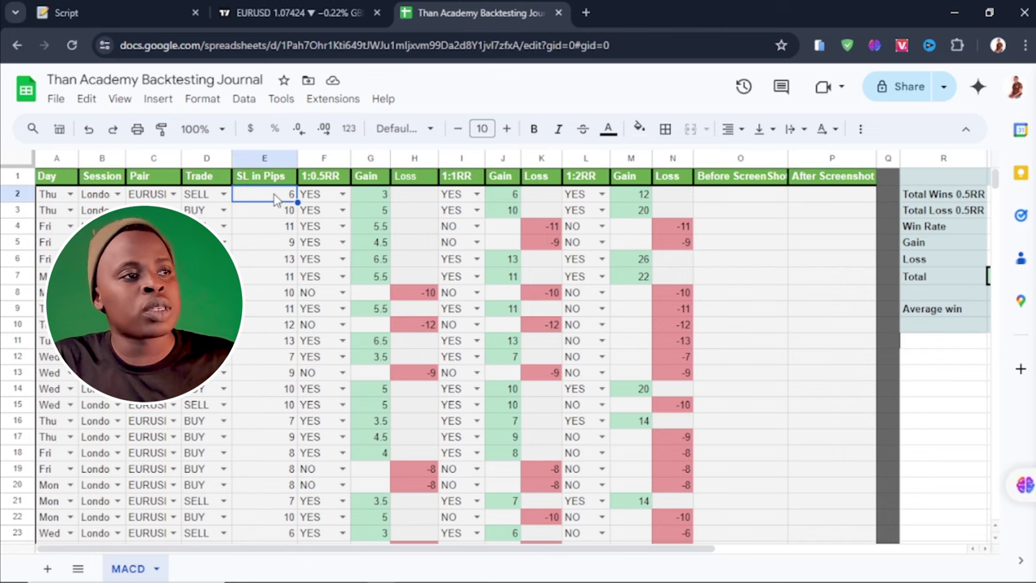
pyautogui.click(376, 198)
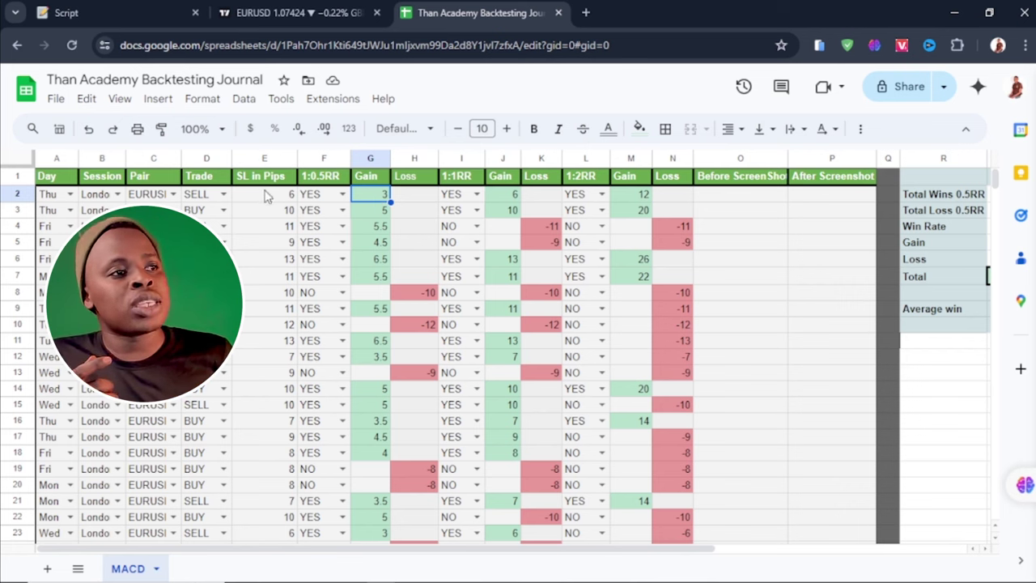
pyautogui.click(513, 195)
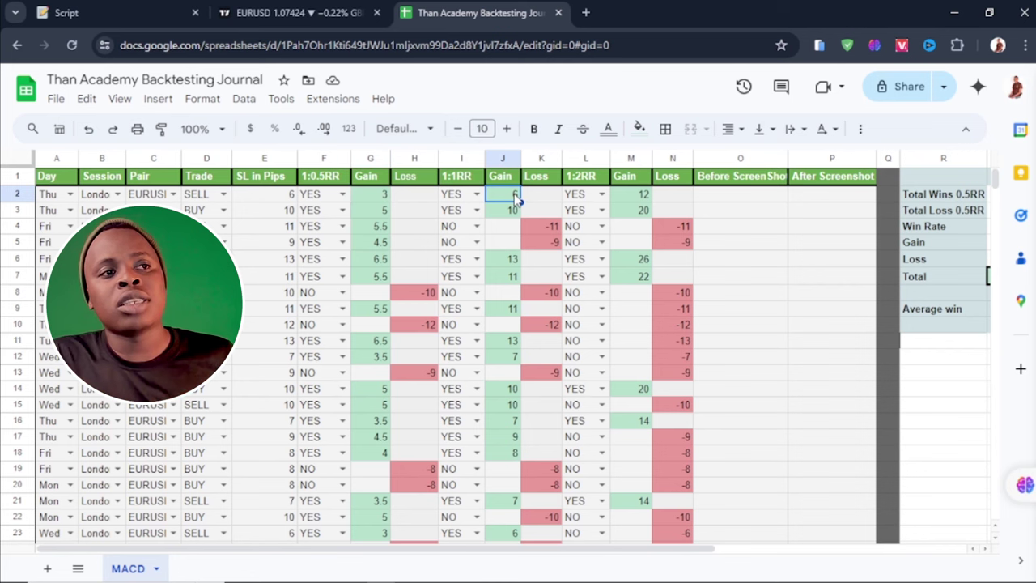
pyautogui.click(268, 200)
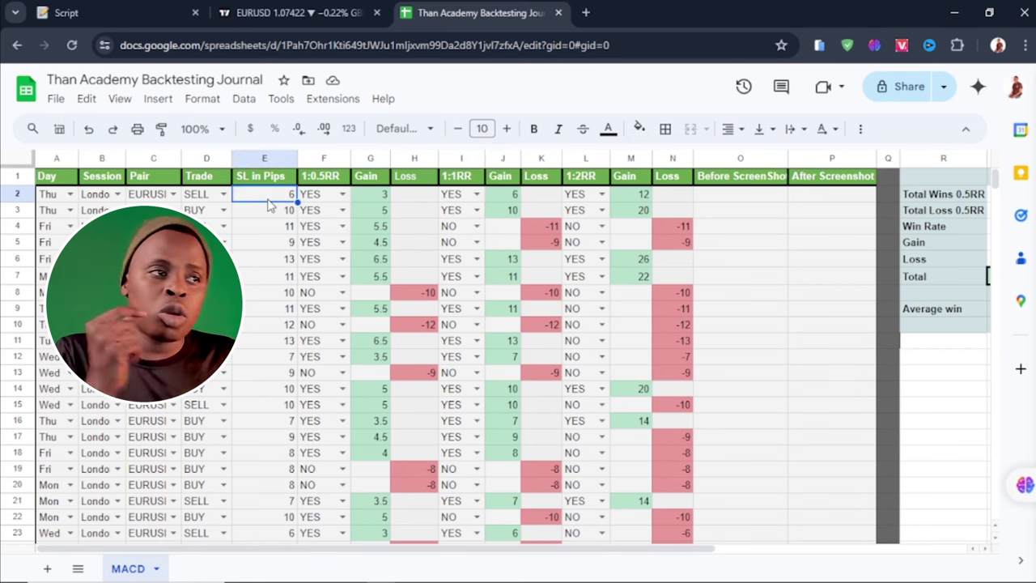
pyautogui.click(642, 196)
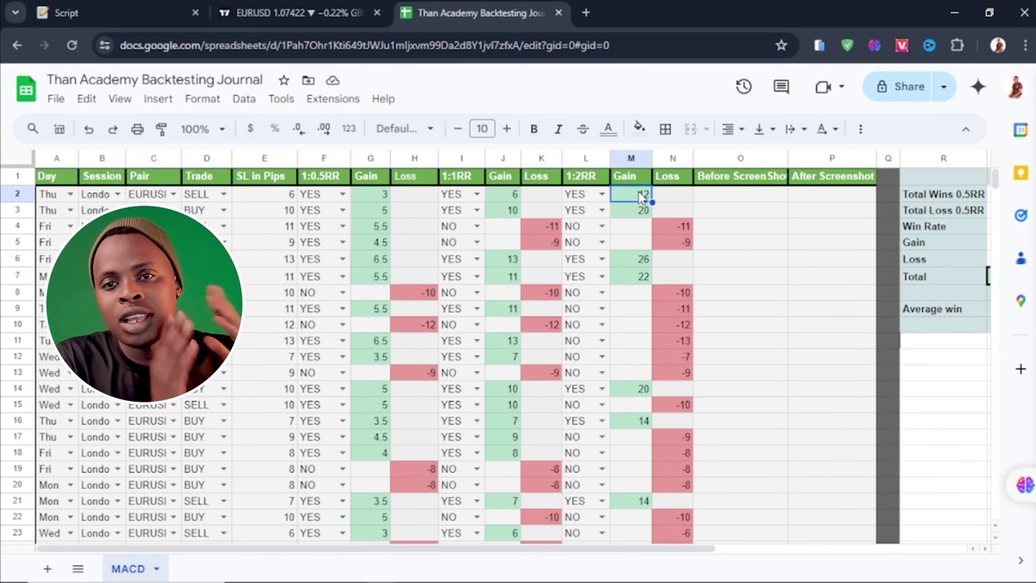
# Look through the logged trades' YES/NO outcomes, gains and losses across the three risk/reward ratios.
pyautogui.scroll(-5, 551, 194)
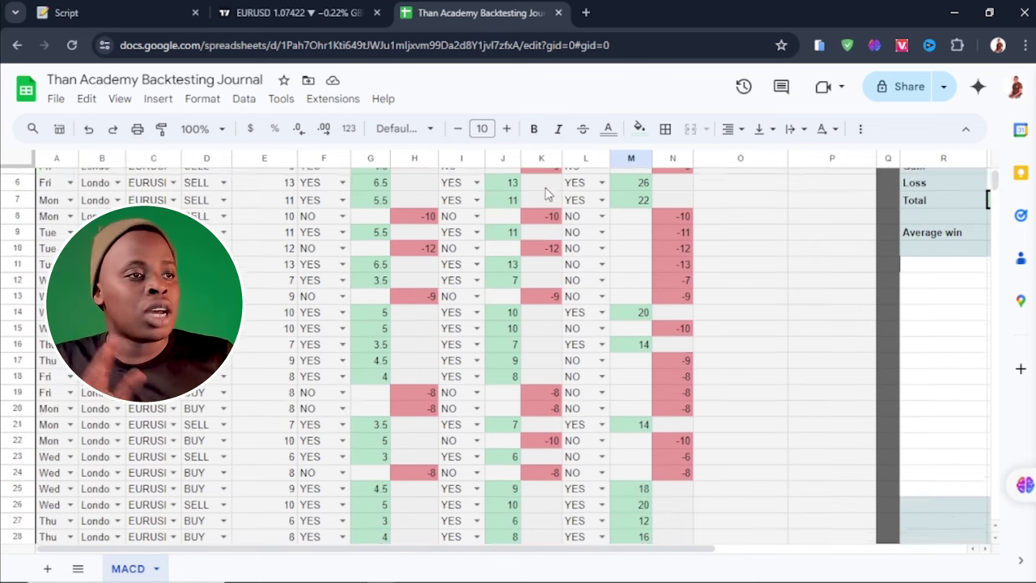
pyautogui.scroll(5, 478, 227)
pyautogui.scroll(-20, 423, 262)
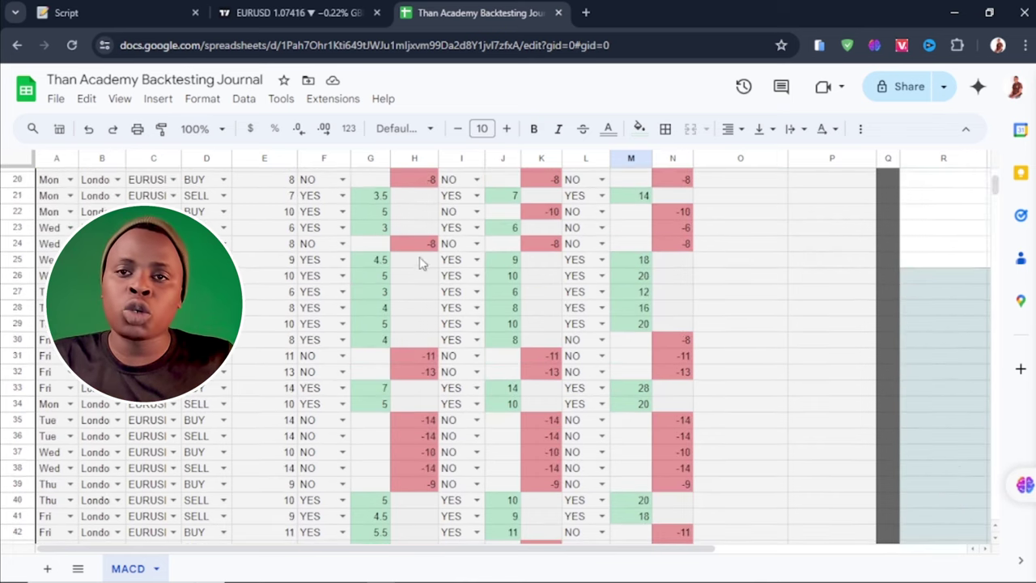
pyautogui.scroll(-4, 449, 297)
pyautogui.scroll(20, 449, 297)
pyautogui.scroll(2, 449, 297)
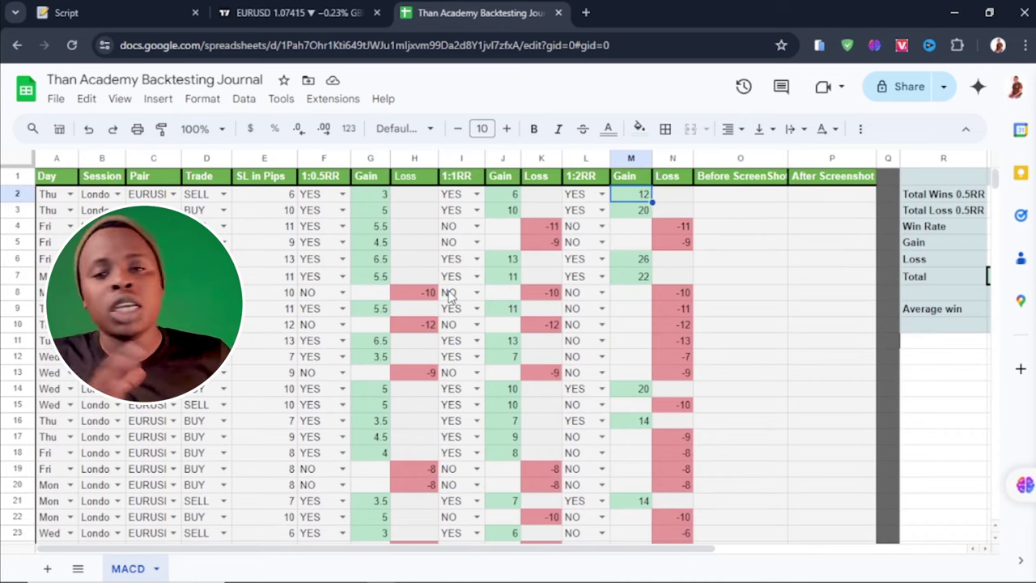
pyautogui.scroll(-5, 446, 287)
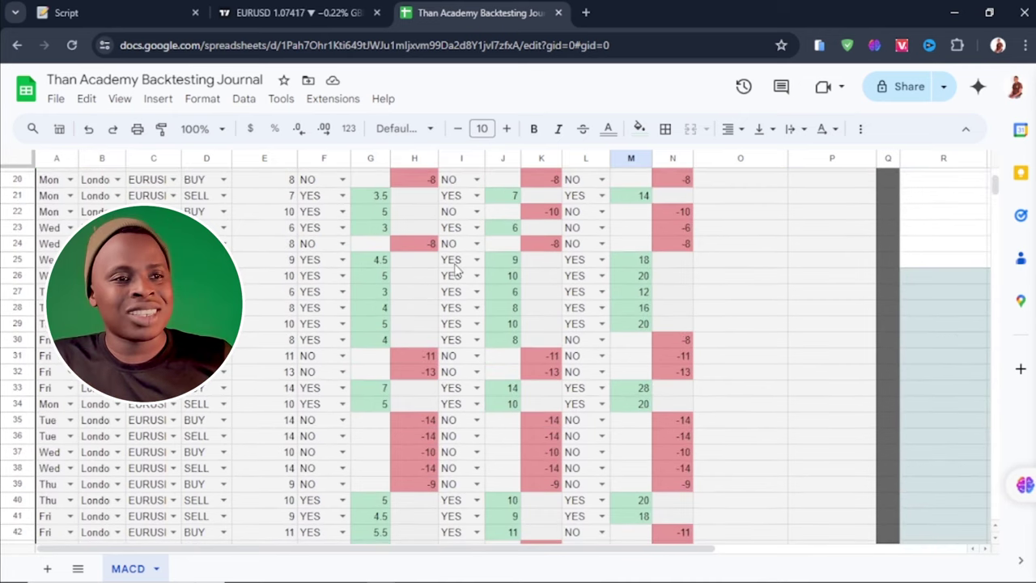
pyautogui.scroll(5, 460, 269)
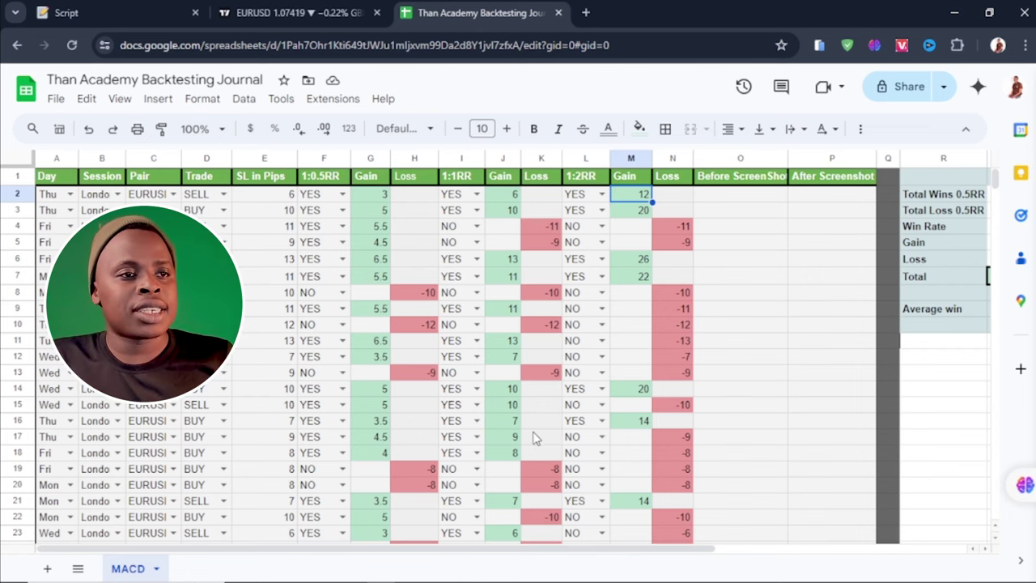
pyautogui.scroll(-10, 551, 421)
pyautogui.scroll(15, 571, 400)
# Examine the 0.5RR summary: total wins, total losses, win rate, gain, loss and overall total.
pyautogui.hscroll(2, 570, 400)
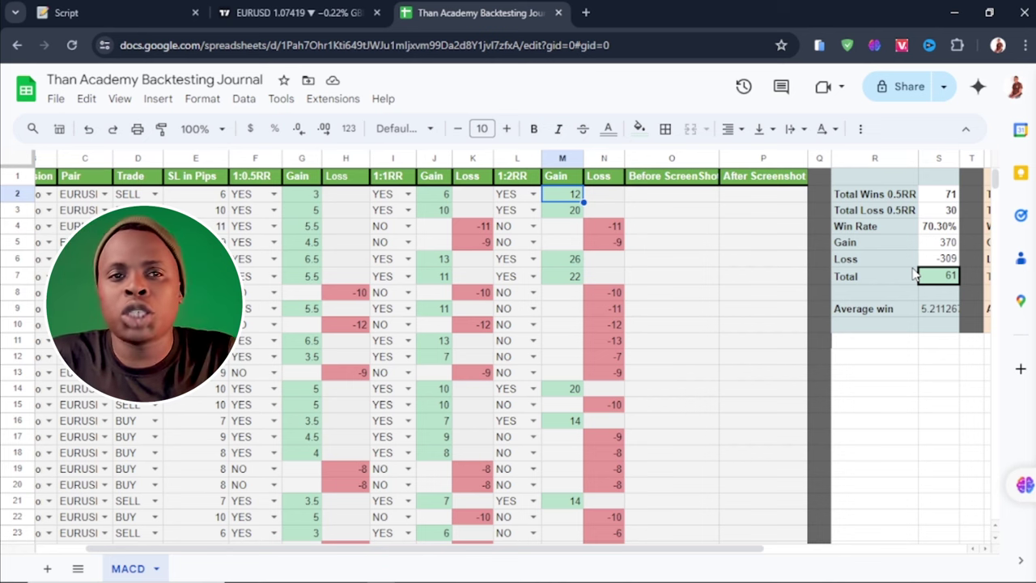
pyautogui.click(940, 195)
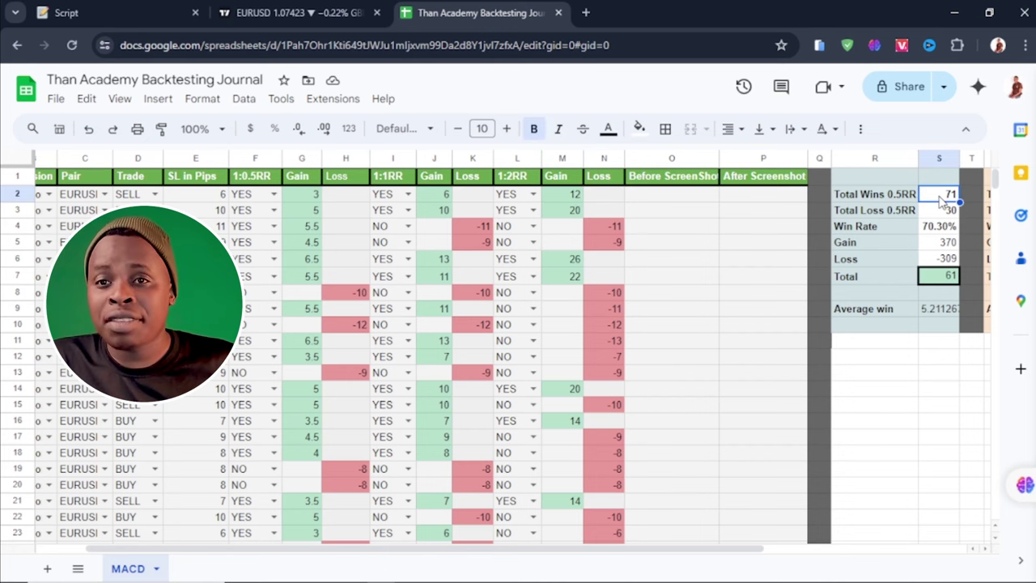
pyautogui.click(948, 213)
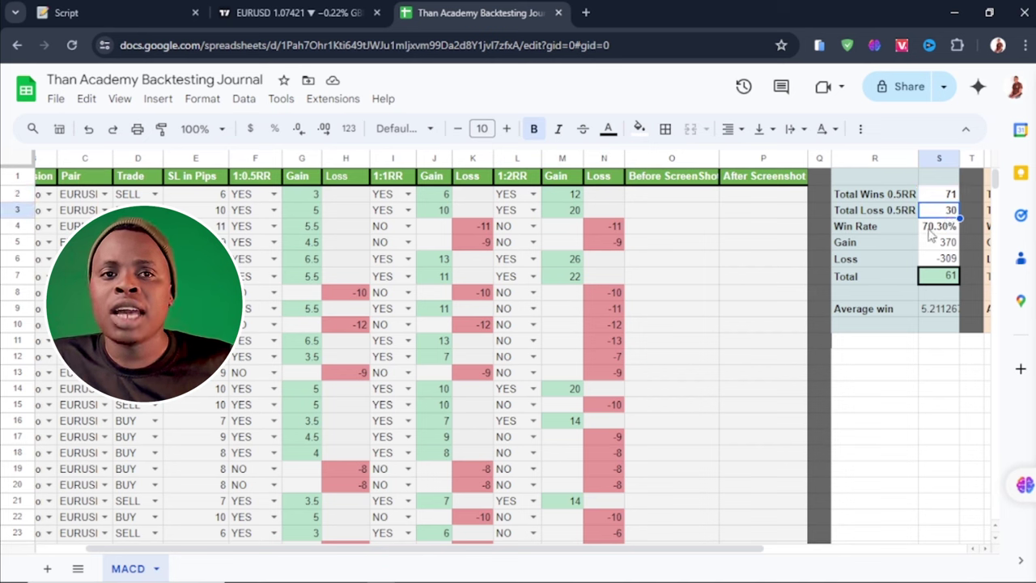
pyautogui.click(931, 231)
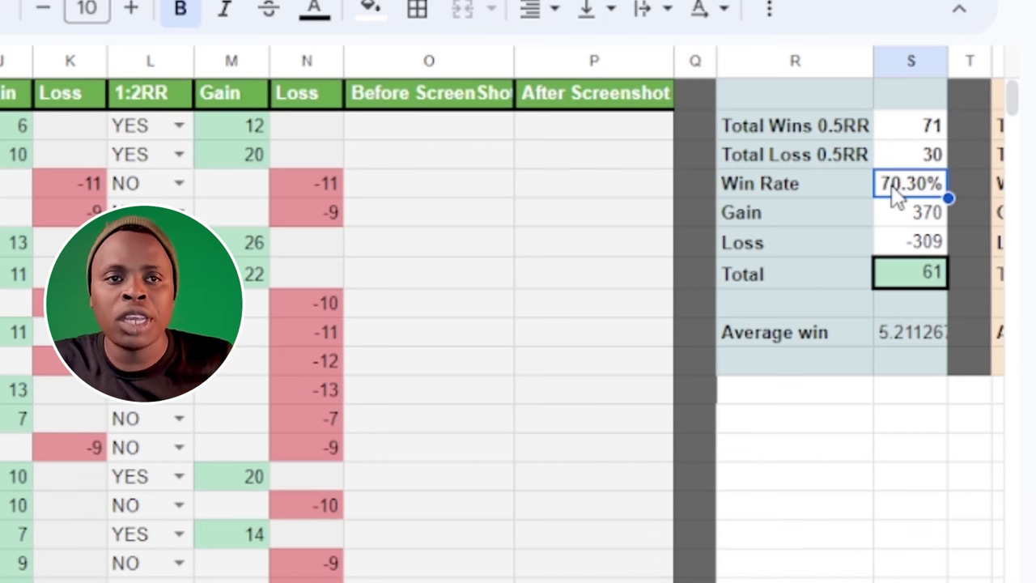
pyautogui.click(920, 214)
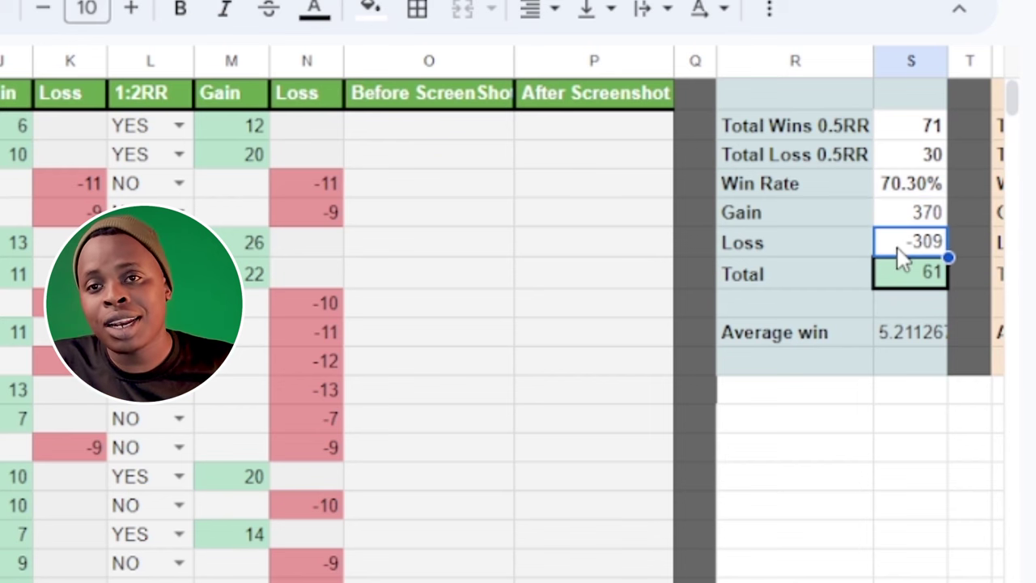
pyautogui.scroll(-2, 903, 257)
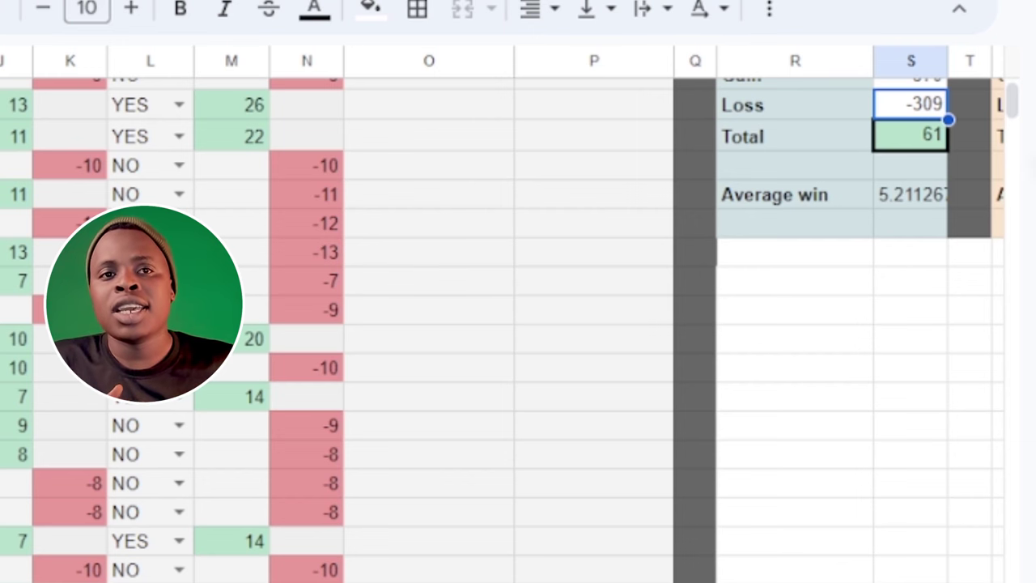
pyautogui.click(921, 145)
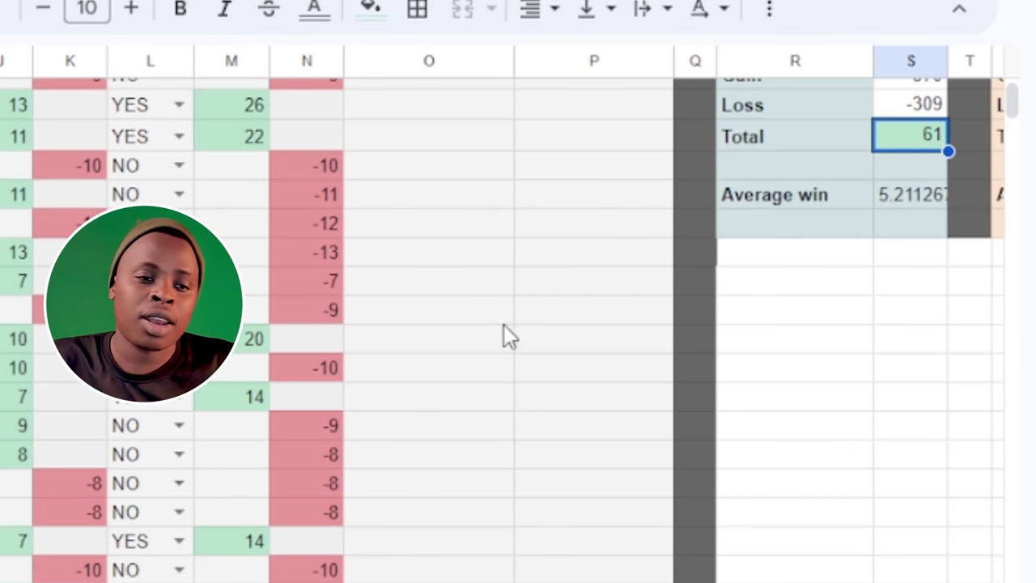
# Examine the 1RR summary: wins, losses, win rate, gain, loss, total and average win.
pyautogui.hscroll(-3, 502, 315)
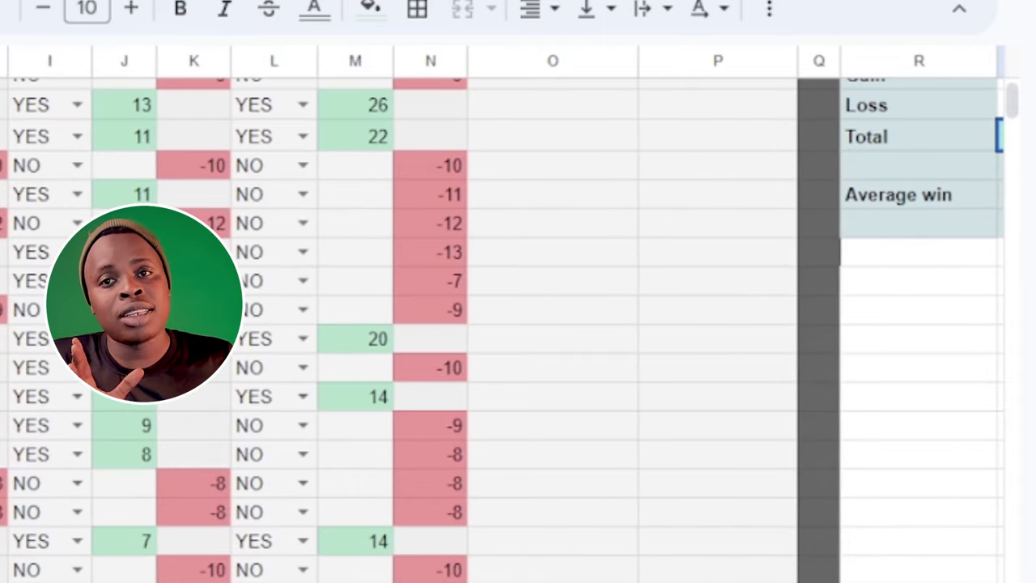
pyautogui.hscroll(10, 502, 314)
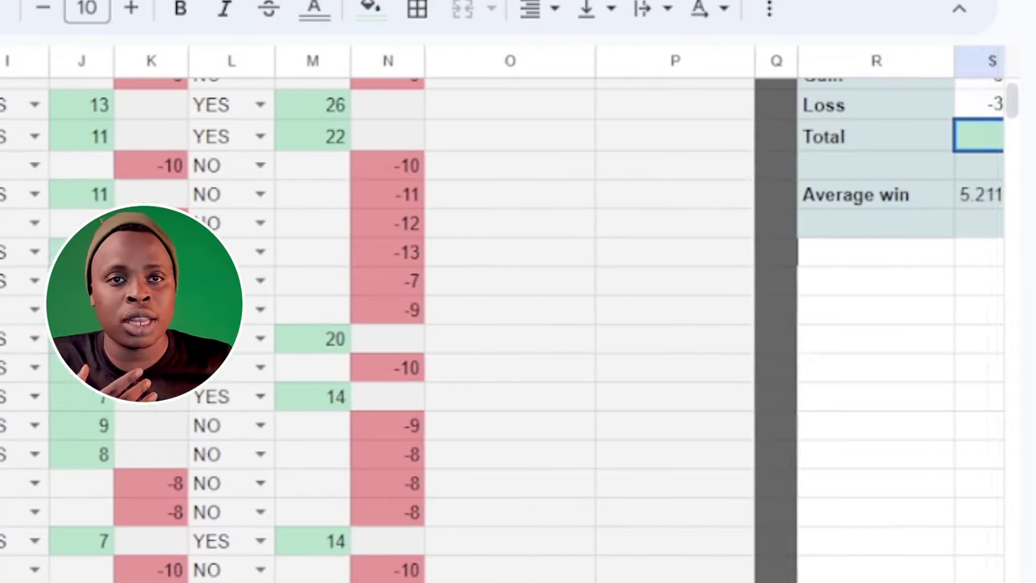
pyautogui.hscroll(-2, 781, 508)
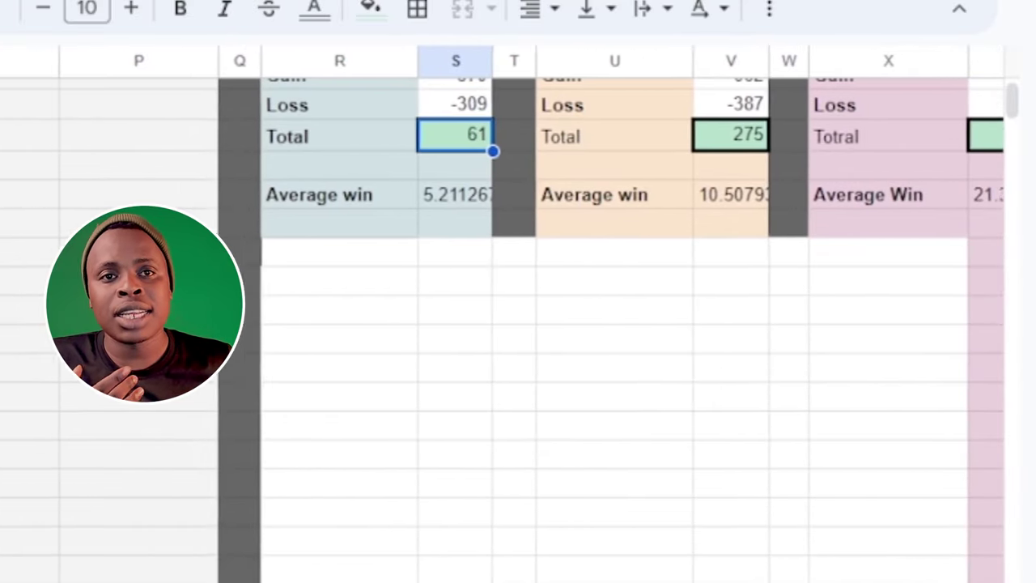
pyautogui.scroll(3, 781, 508)
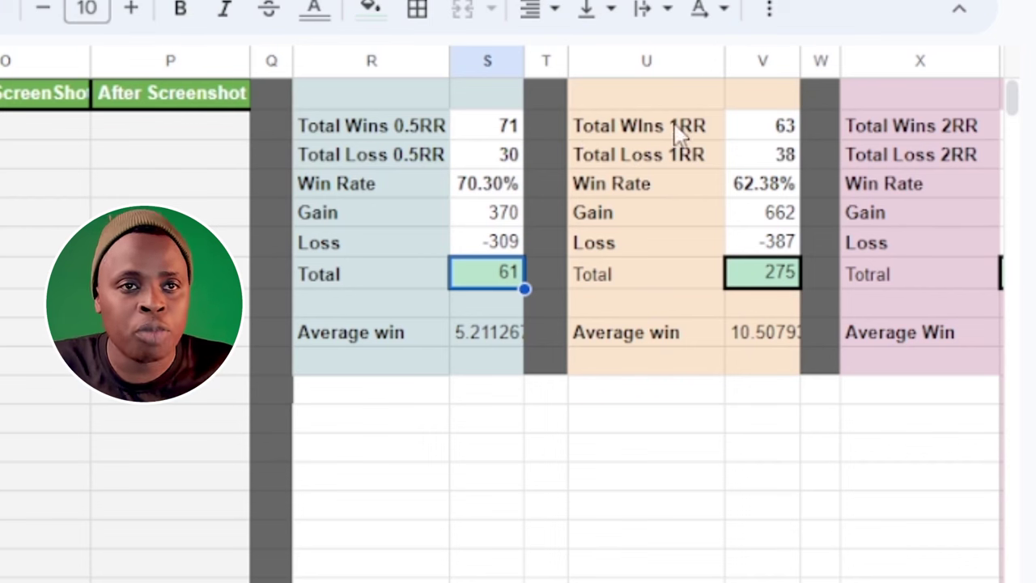
pyautogui.click(763, 137)
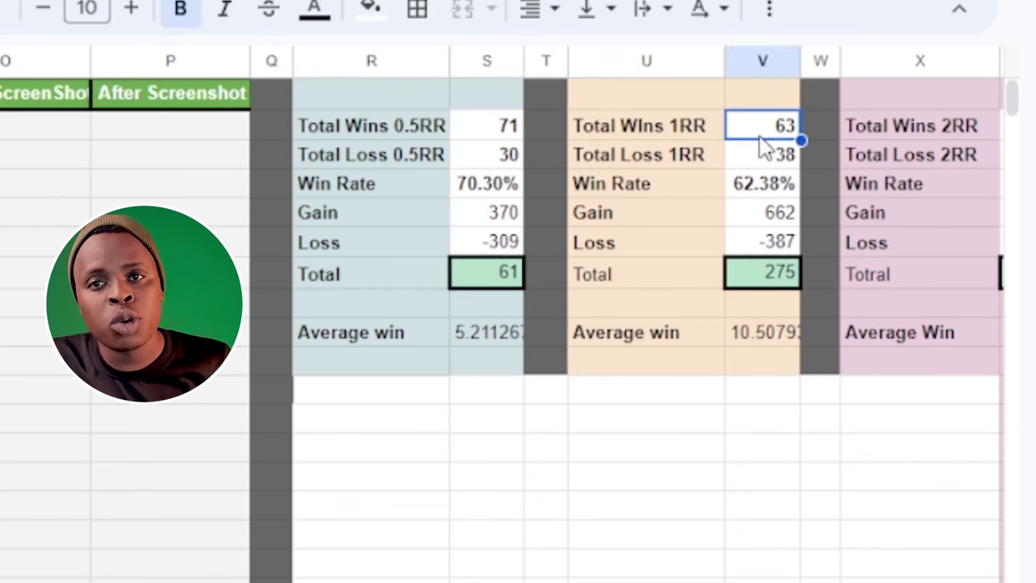
pyautogui.click(743, 158)
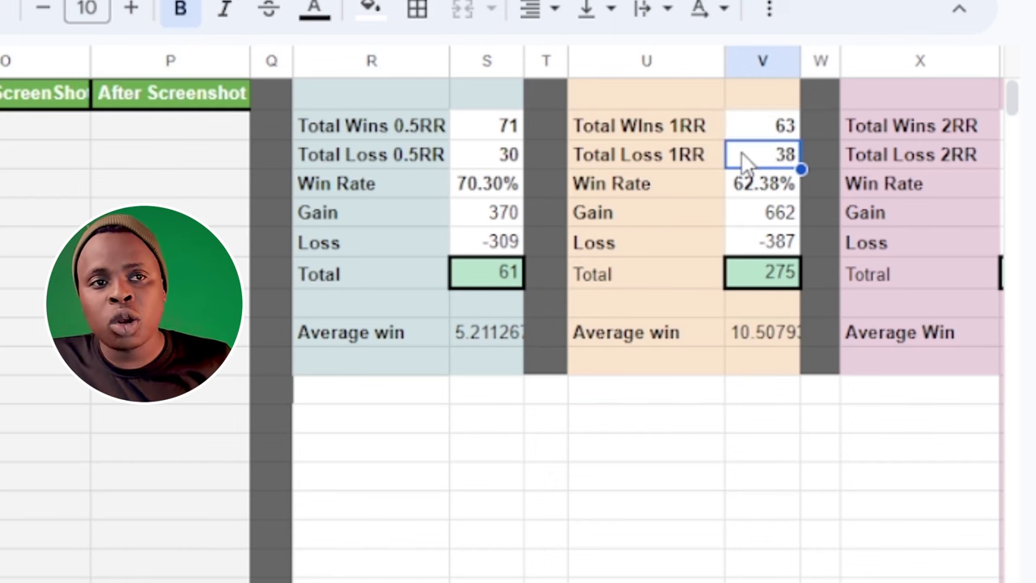
pyautogui.click(745, 197)
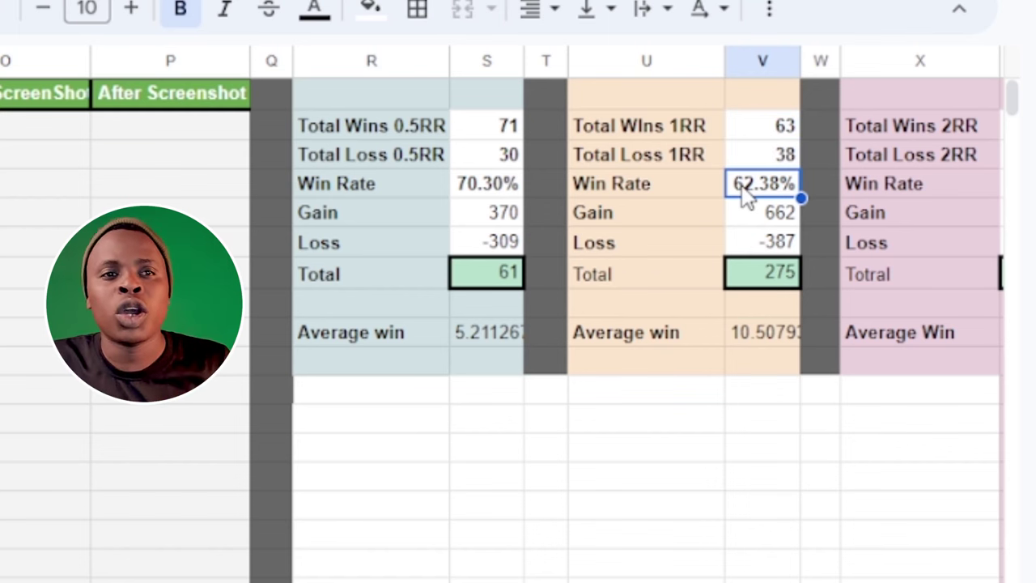
pyautogui.click(782, 217)
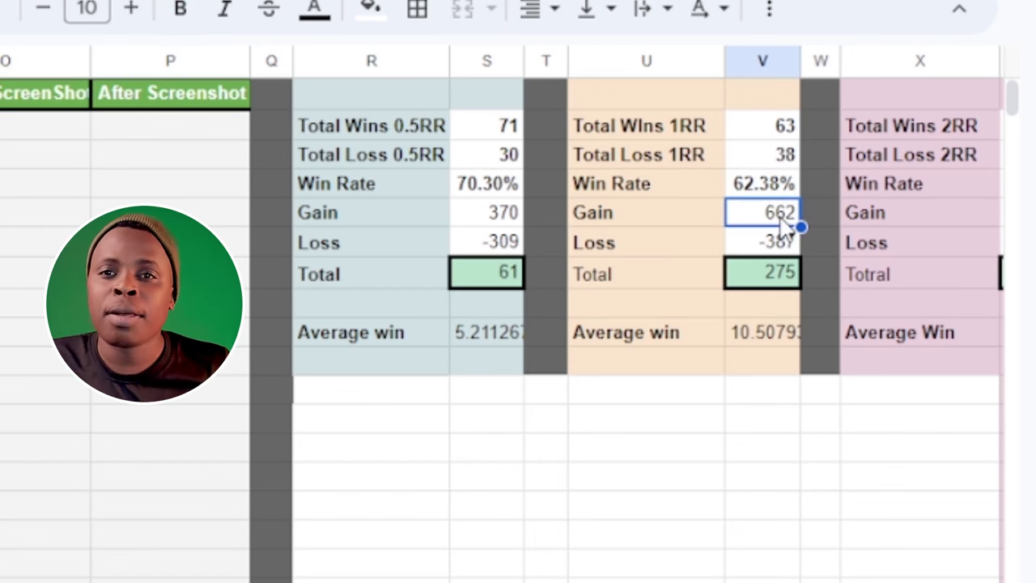
pyautogui.click(748, 240)
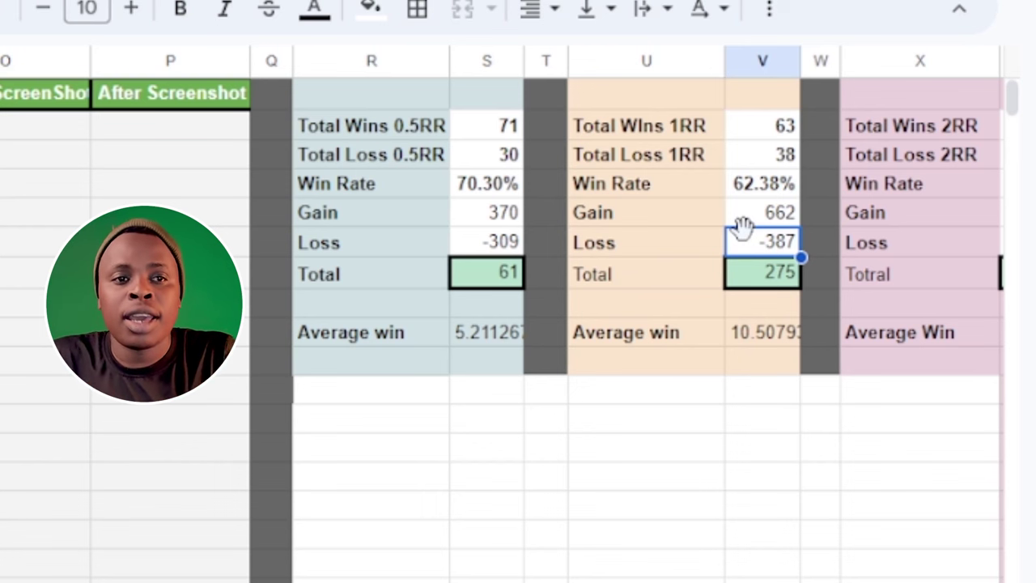
pyautogui.click(752, 283)
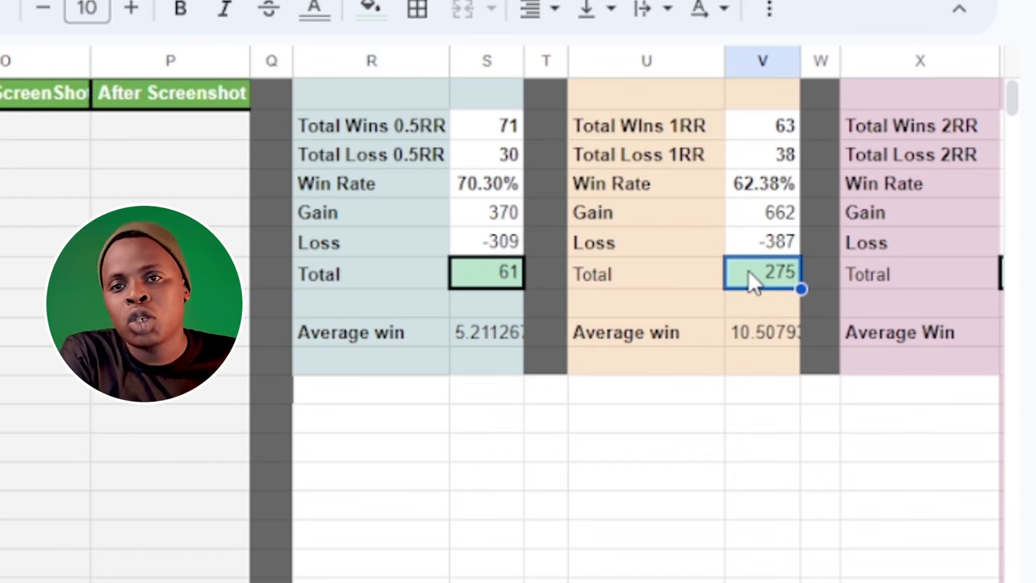
pyautogui.click(752, 338)
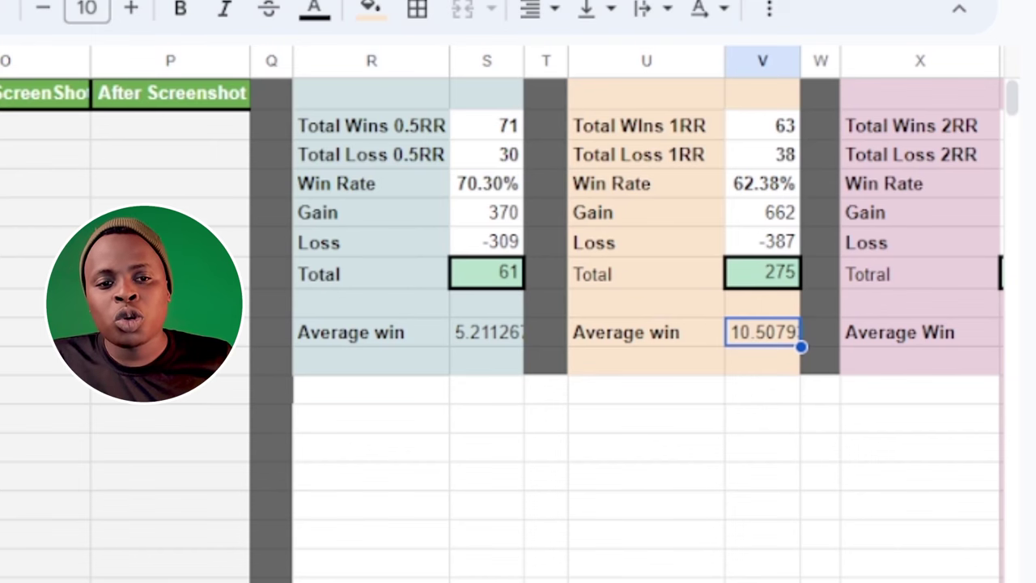
# Examine the 2RR summary: total wins, total losses, win rate, gain, loss, overall total and average win.
pyautogui.hscroll(2, 519, 324)
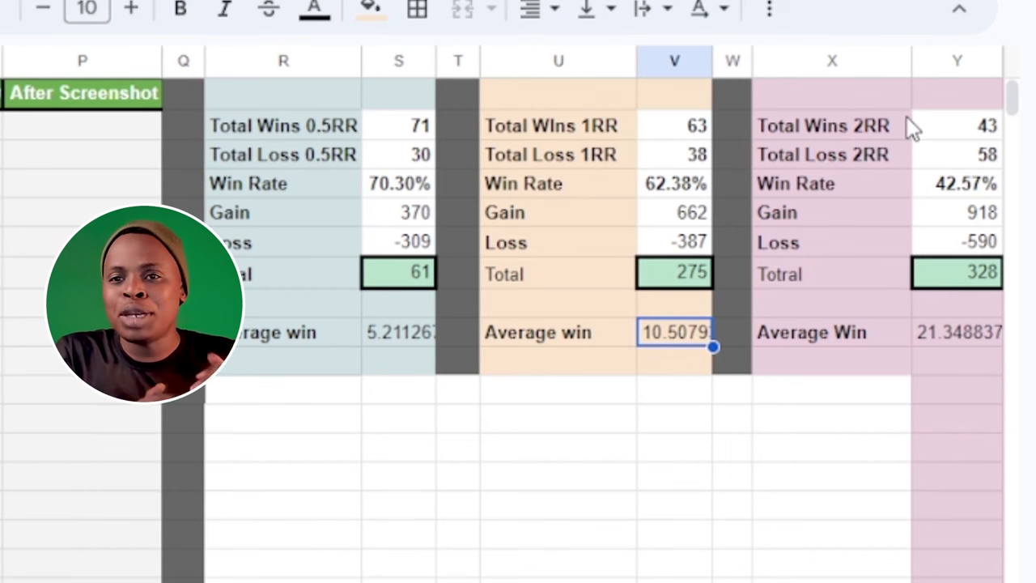
pyautogui.click(969, 127)
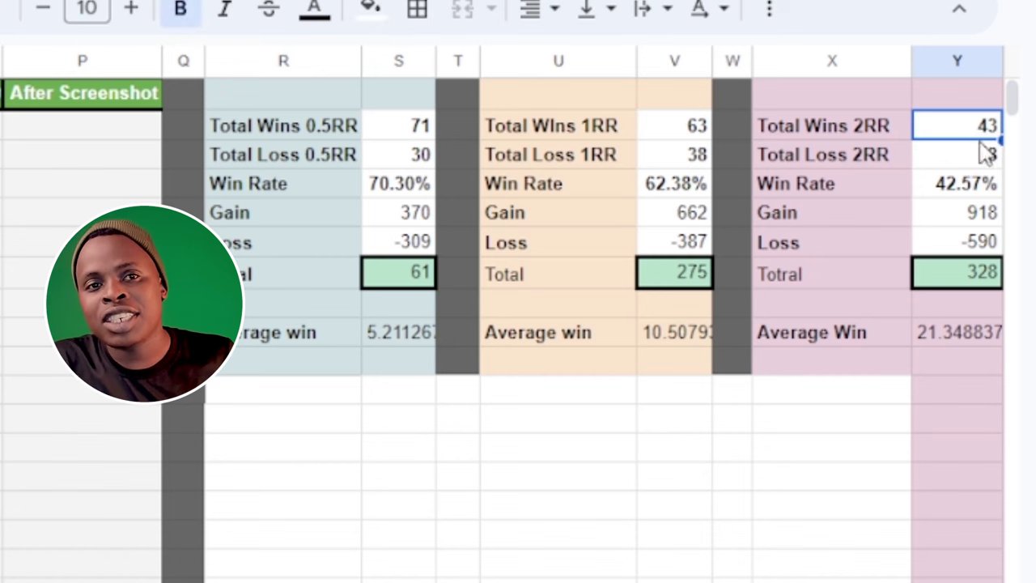
pyautogui.click(974, 157)
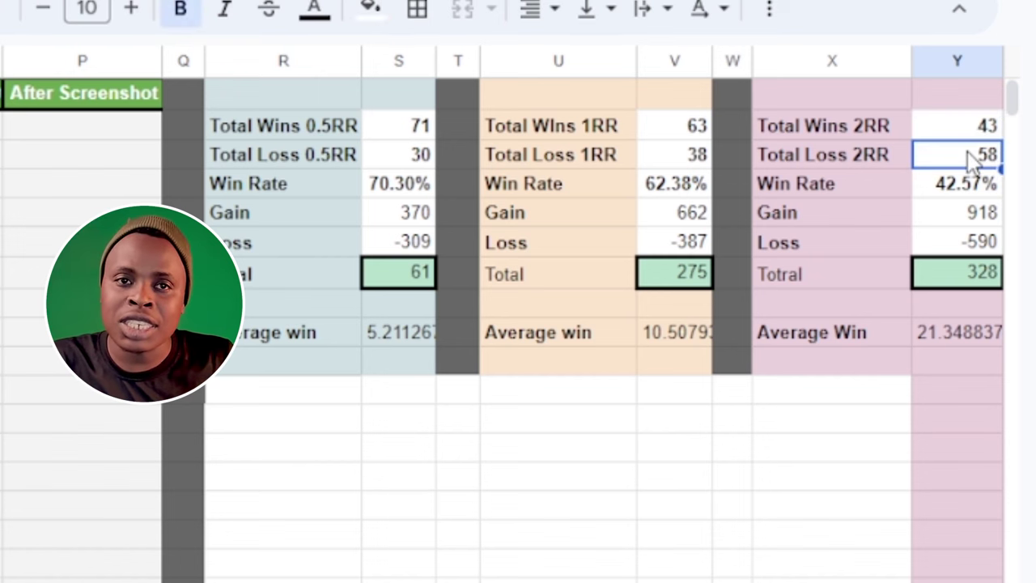
pyautogui.click(931, 193)
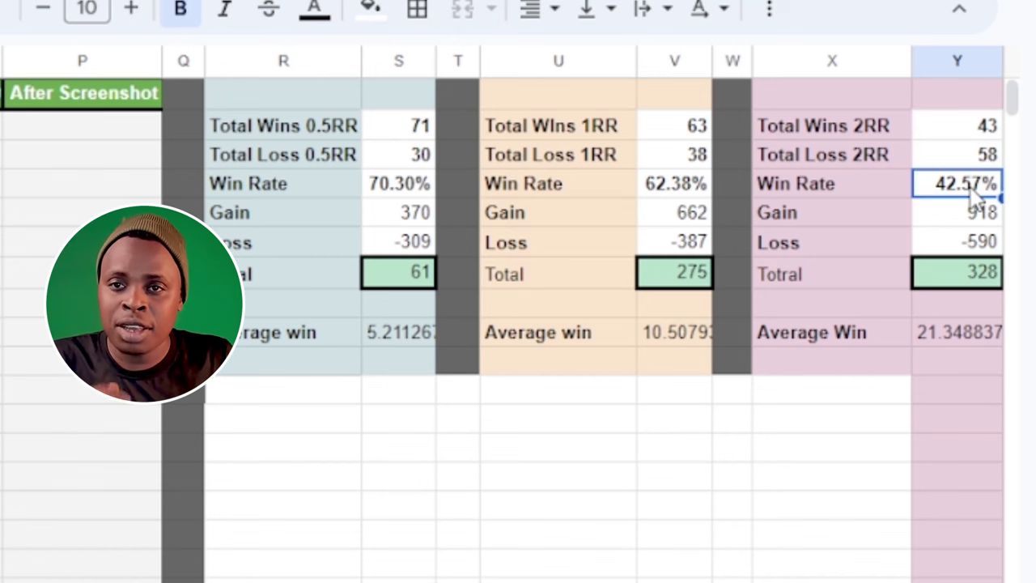
pyautogui.click(960, 220)
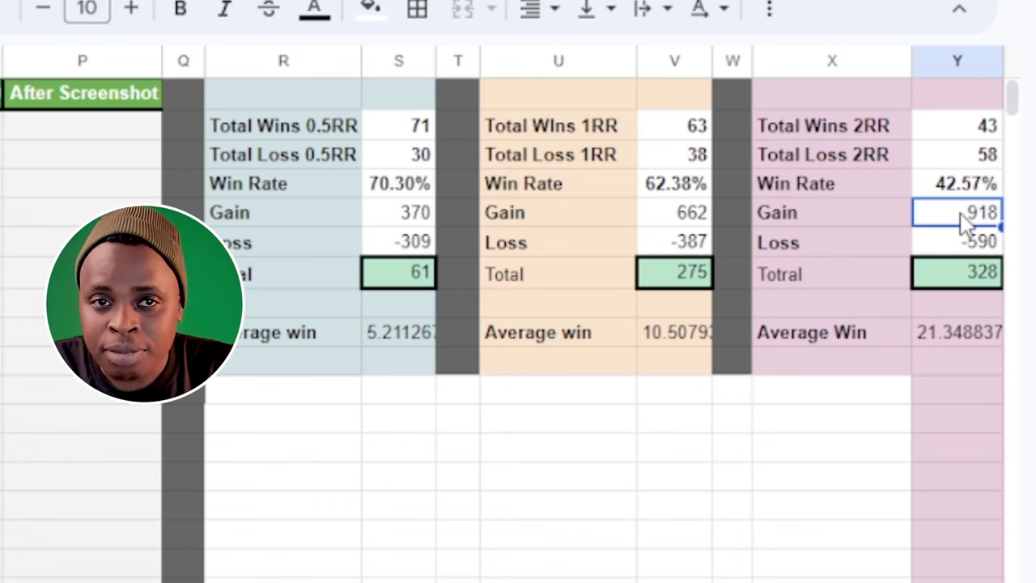
pyautogui.click(991, 244)
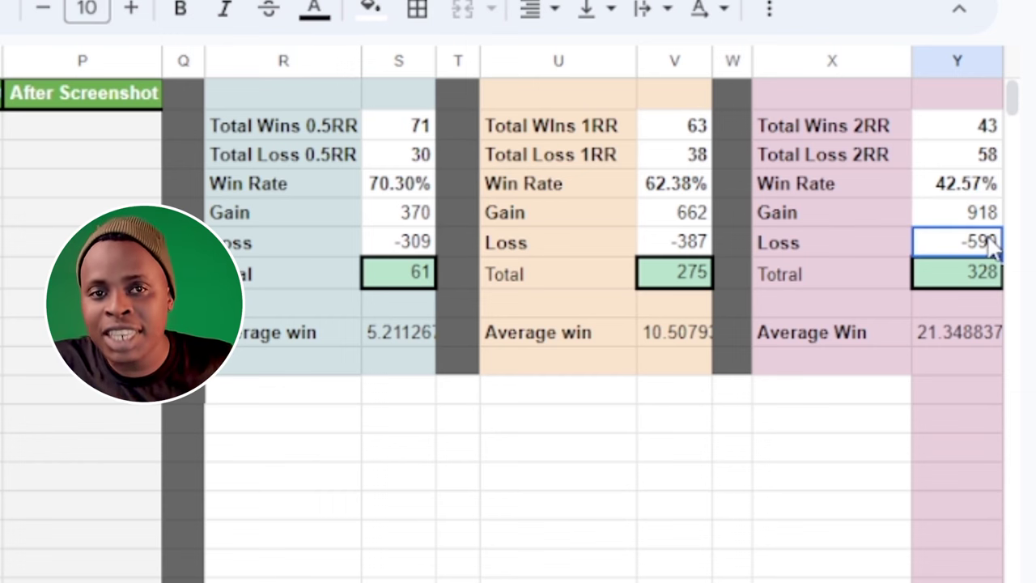
pyautogui.click(925, 279)
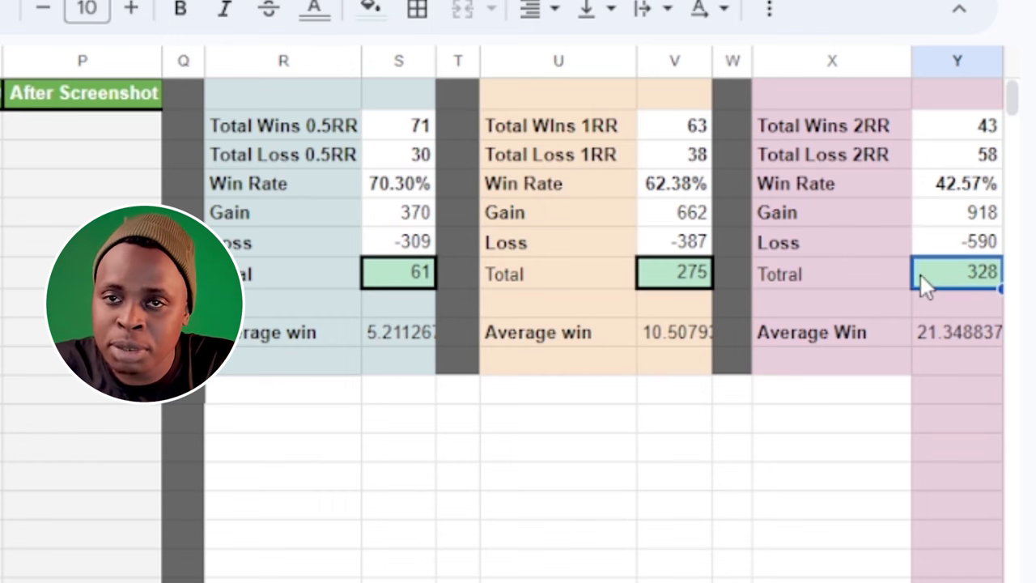
pyautogui.click(938, 331)
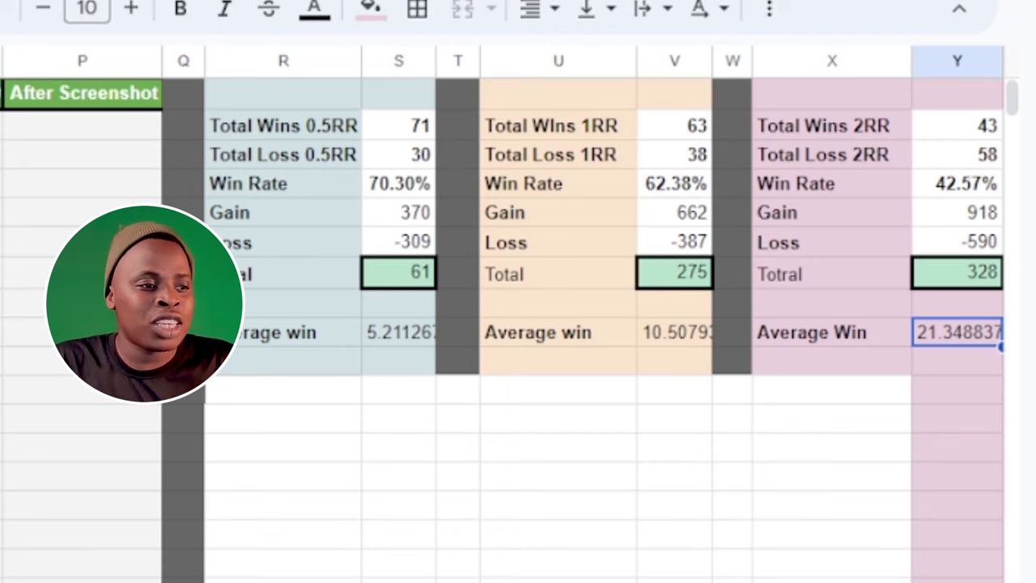
# Review the sequence of winning and losing trades in the 1:1RR and 1:2RR columns, and check the overall 2RR total.
pyautogui.hscroll(-8, 502, 324)
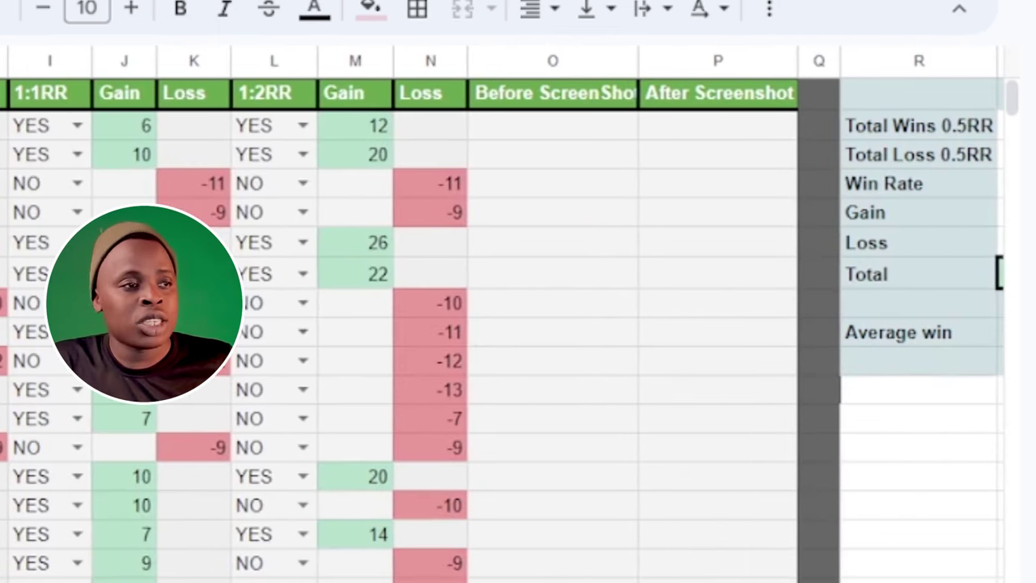
pyautogui.scroll(-7, 518, 324)
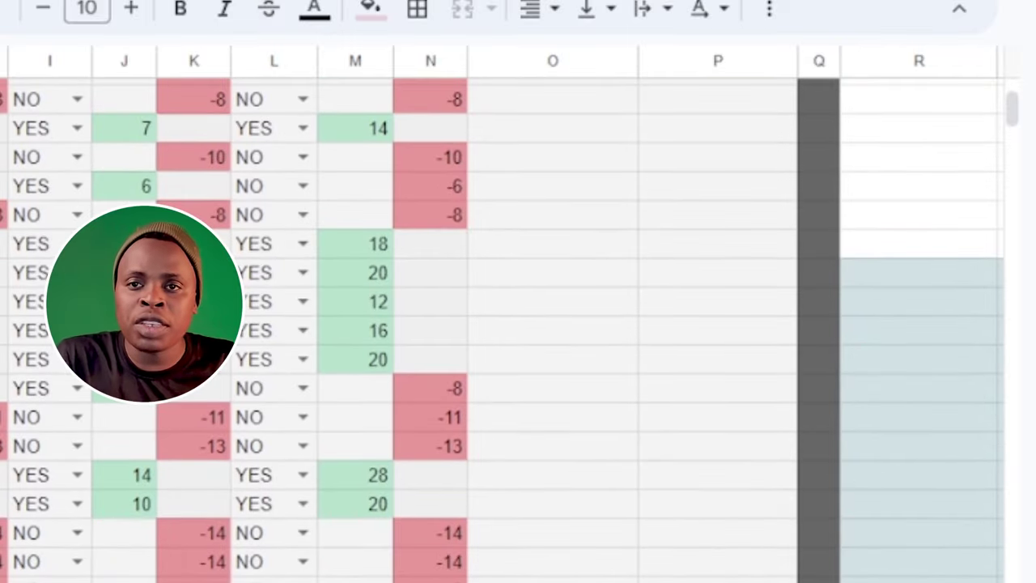
pyautogui.scroll(7, 519, 324)
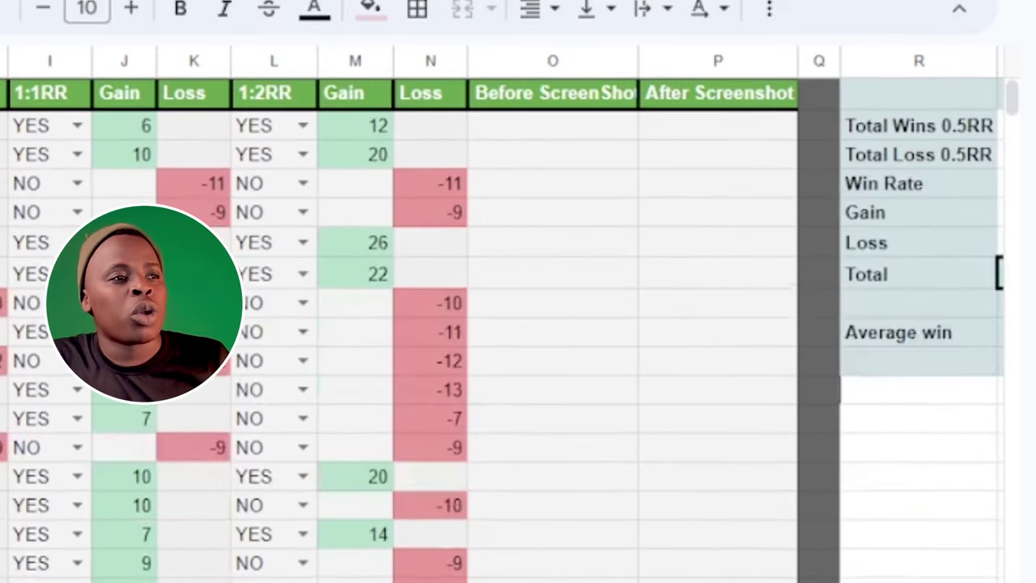
pyautogui.scroll(-15, 518, 324)
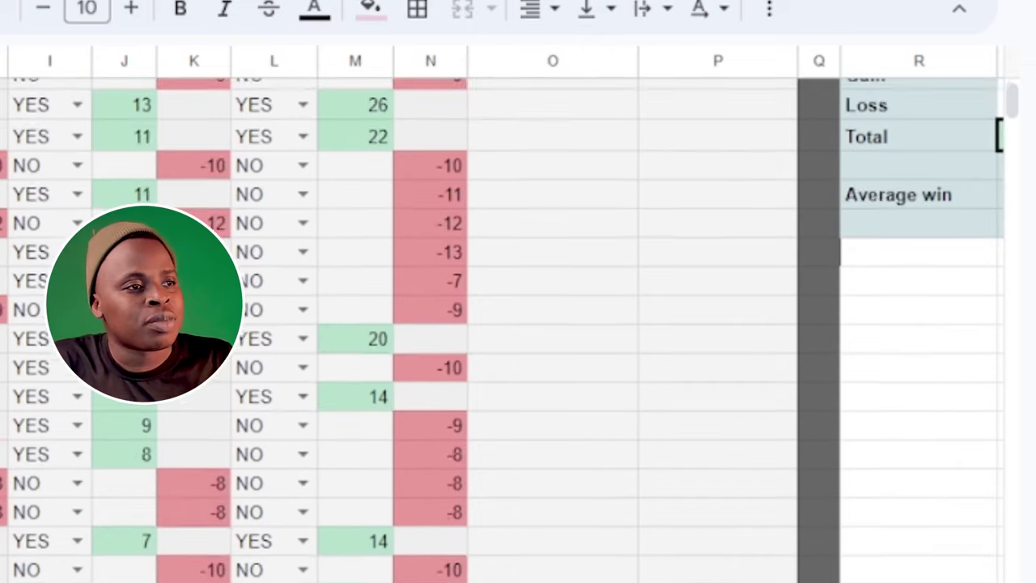
pyautogui.scroll(-3, 518, 324)
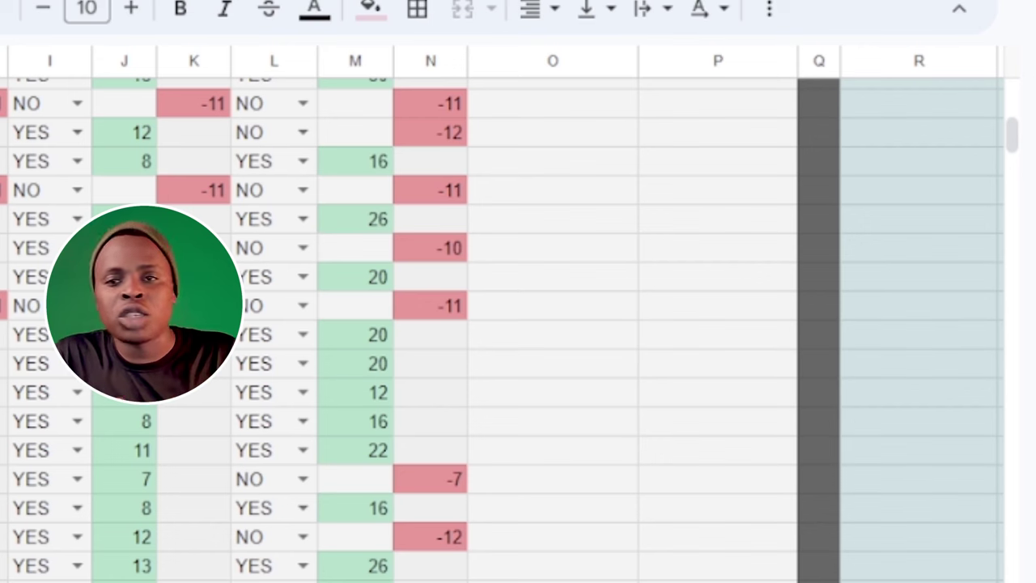
pyautogui.scroll(10, 519, 324)
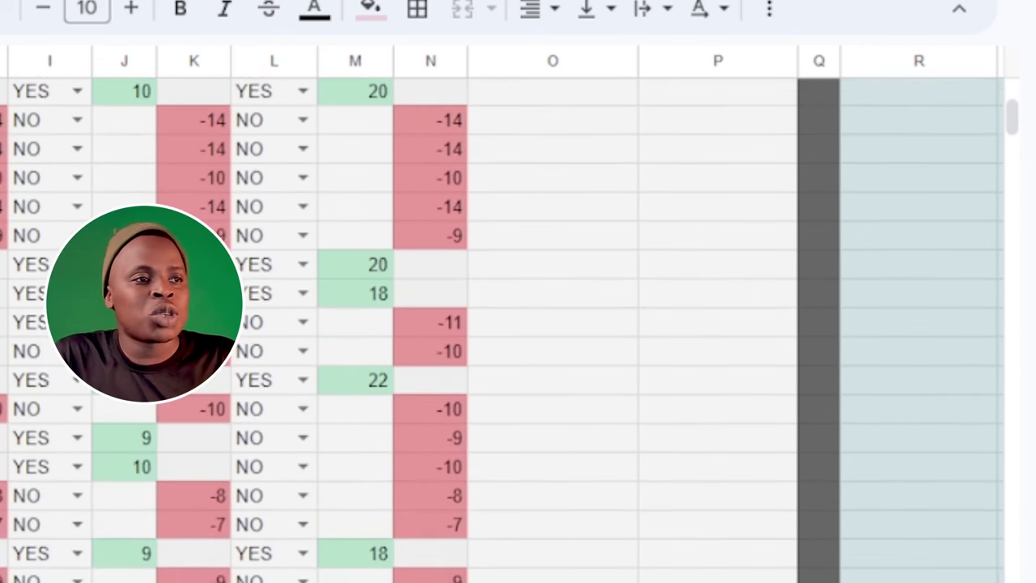
pyautogui.scroll(-11, 518, 331)
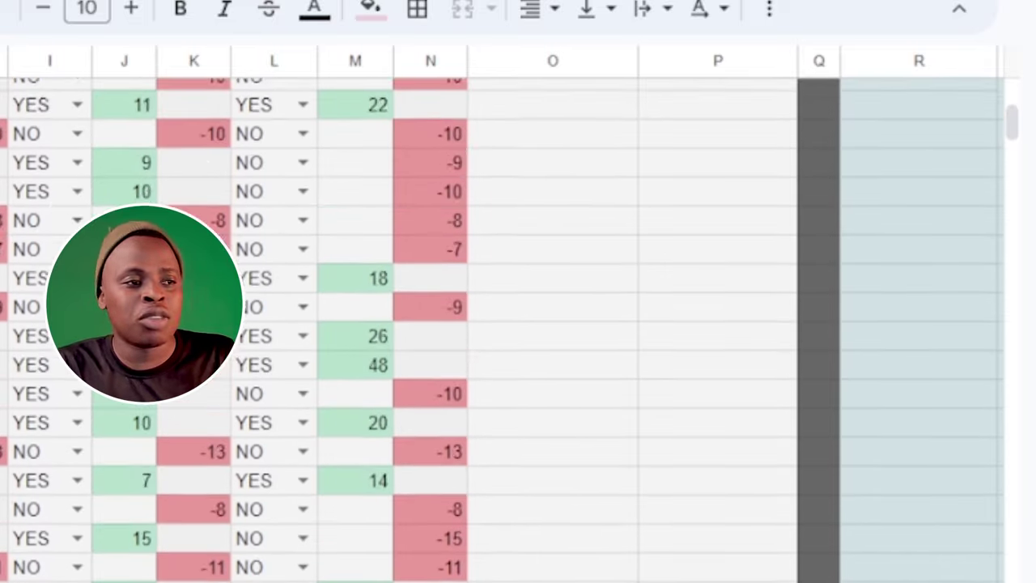
pyautogui.scroll(10, 518, 324)
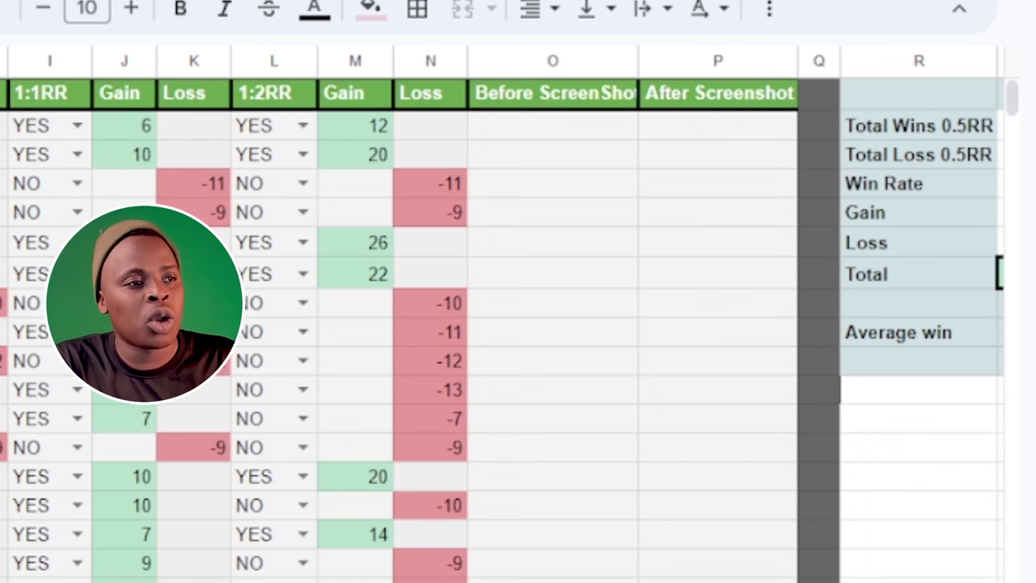
pyautogui.scroll(-2, 518, 324)
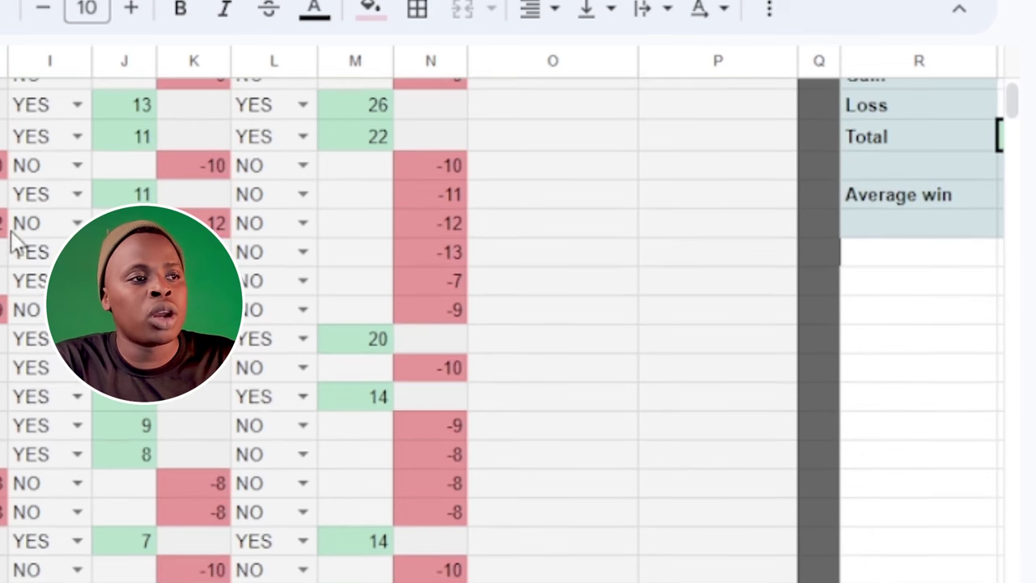
pyautogui.scroll(-7, 518, 330)
pyautogui.scroll(-3, 518, 330)
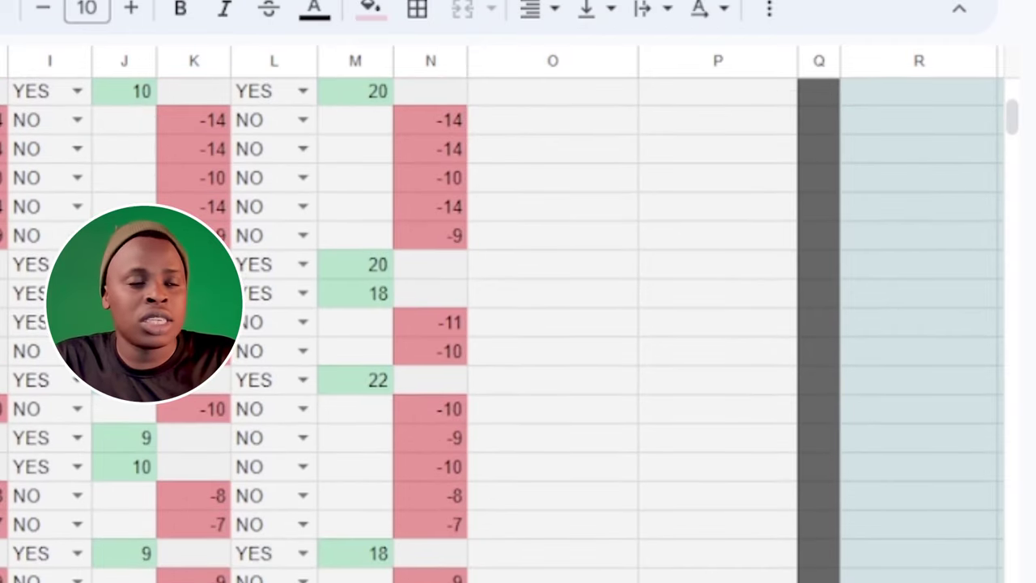
pyautogui.scroll(-8, 518, 330)
pyautogui.scroll(-3, 518, 330)
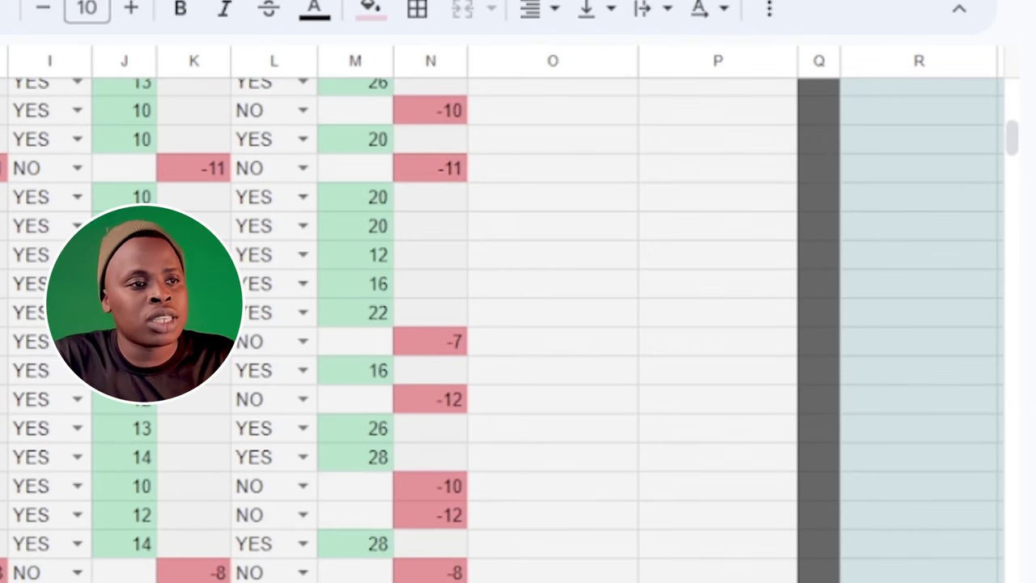
pyautogui.scroll(-2, 518, 330)
pyautogui.scroll(2, 519, 330)
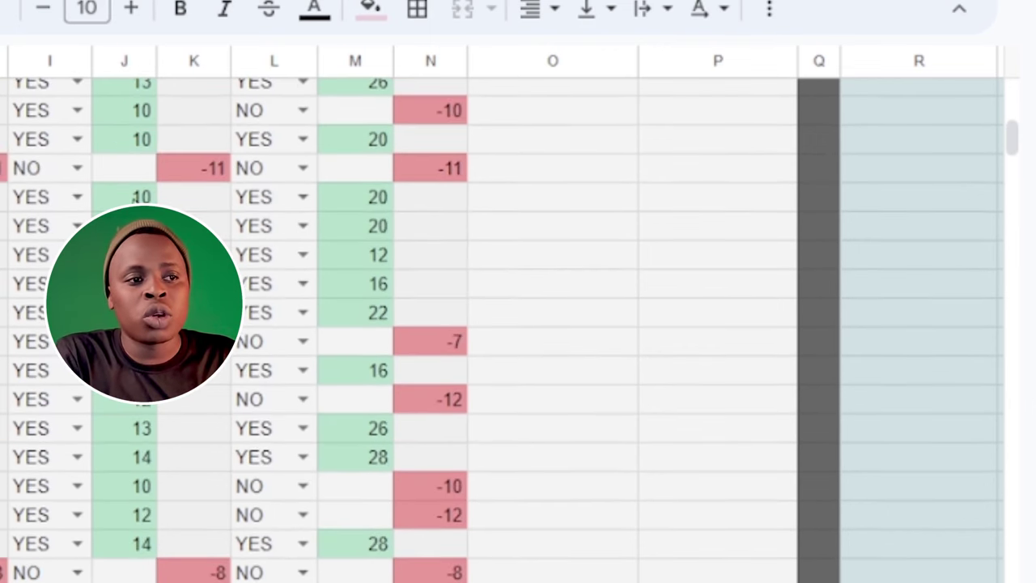
pyautogui.scroll(-10, 332, 346)
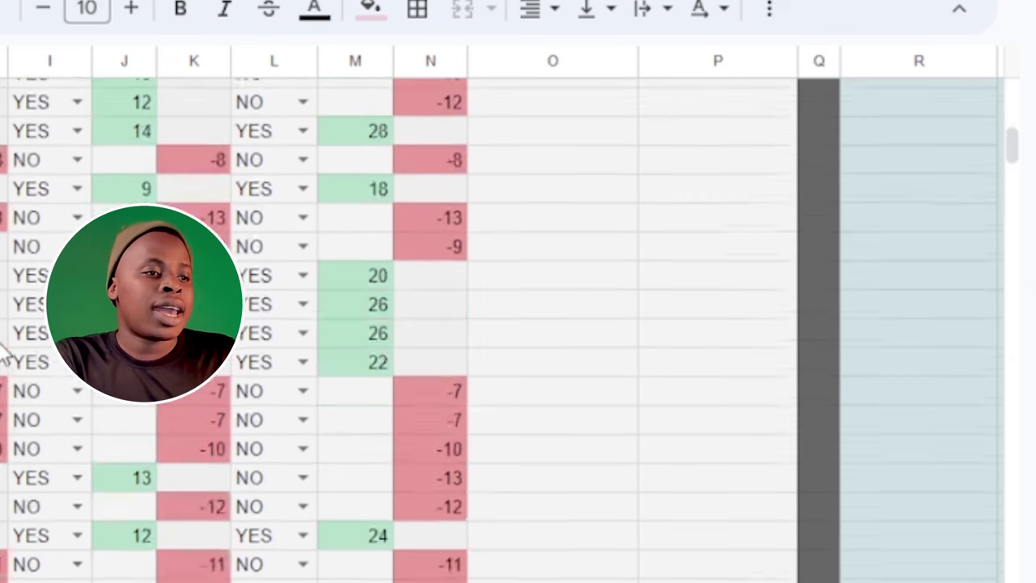
pyautogui.scroll(10, 332, 346)
pyautogui.scroll(5, 333, 349)
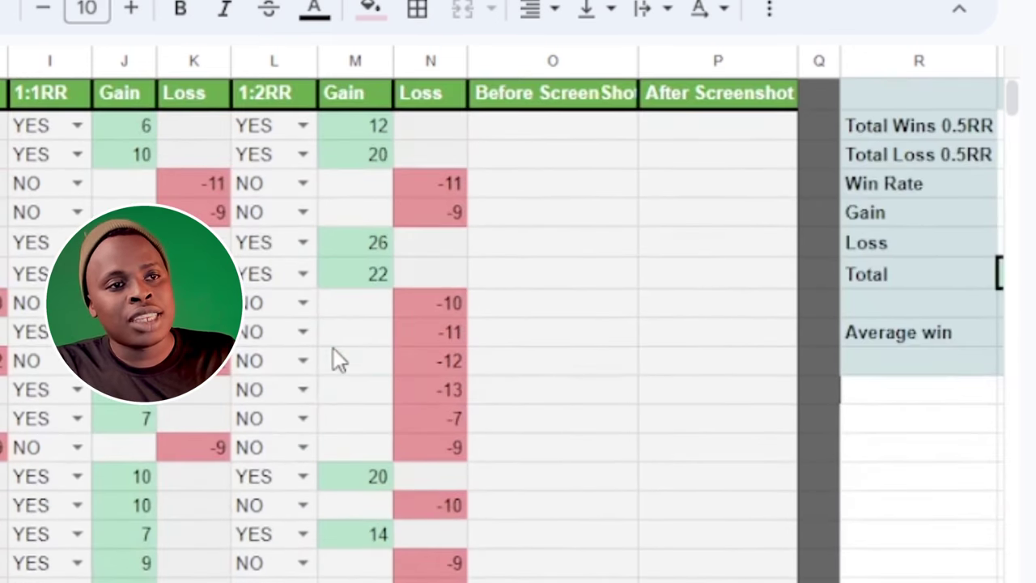
pyautogui.hscroll(8, 548, 314)
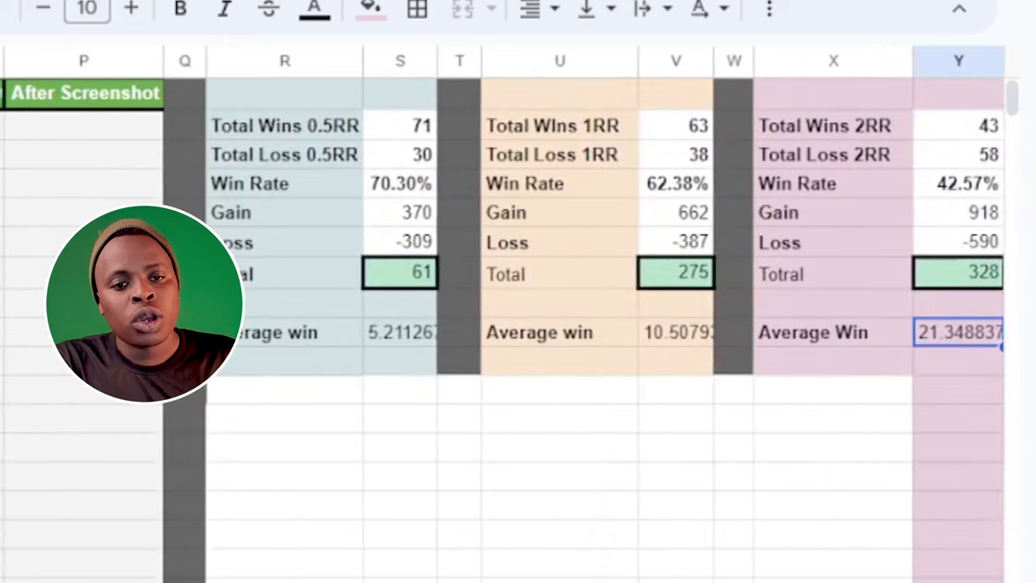
pyautogui.click(949, 278)
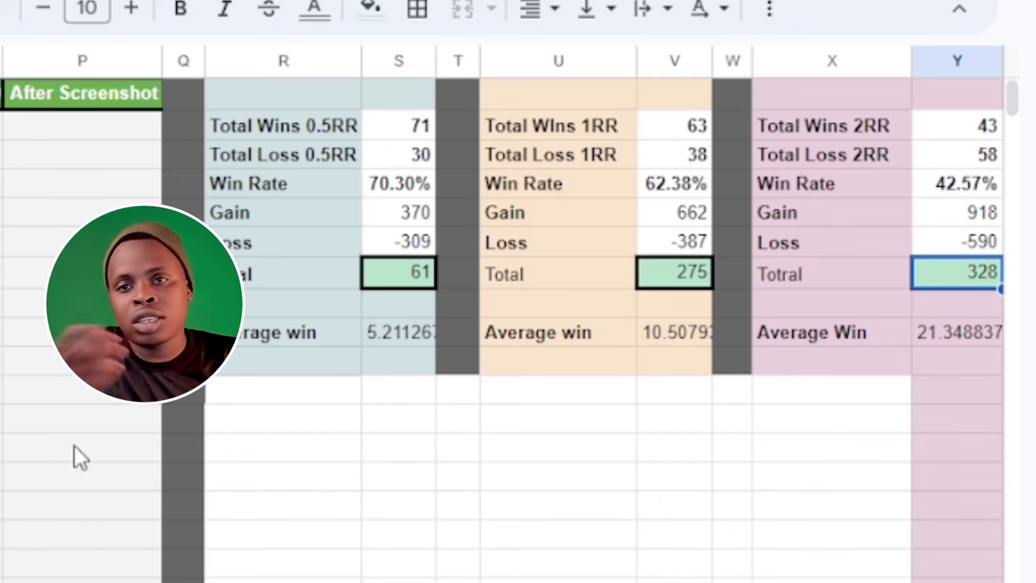
# Examine the runs of consecutive 1:2RR losses down to the last logged trade, and return to the three risk/reward summaries.
pyautogui.scroll(-5, 81, 441)
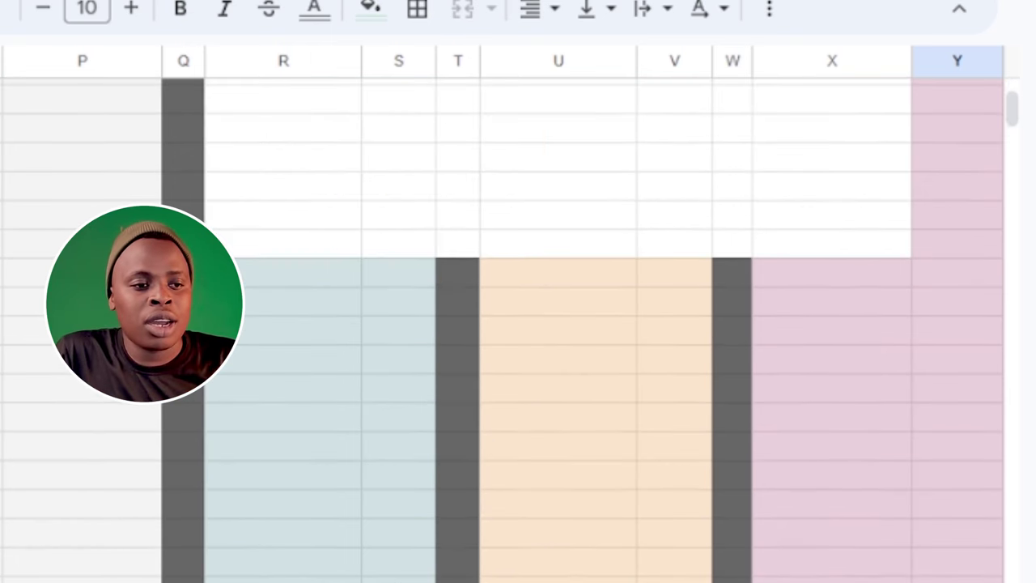
pyautogui.hscroll(-7, 518, 314)
pyautogui.scroll(5, 334, 267)
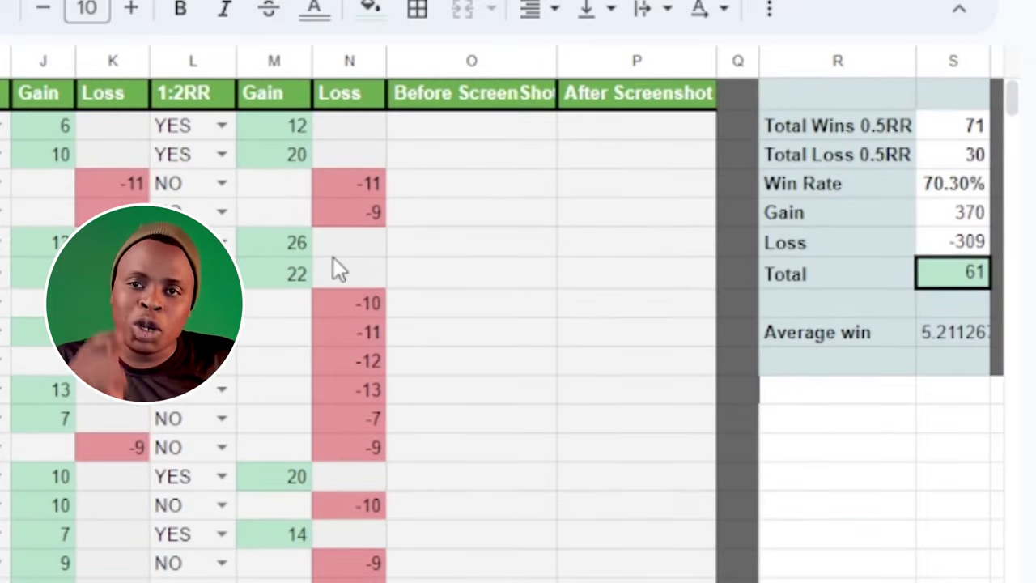
pyautogui.scroll(-3, 323, 138)
pyautogui.scroll(3, 343, 143)
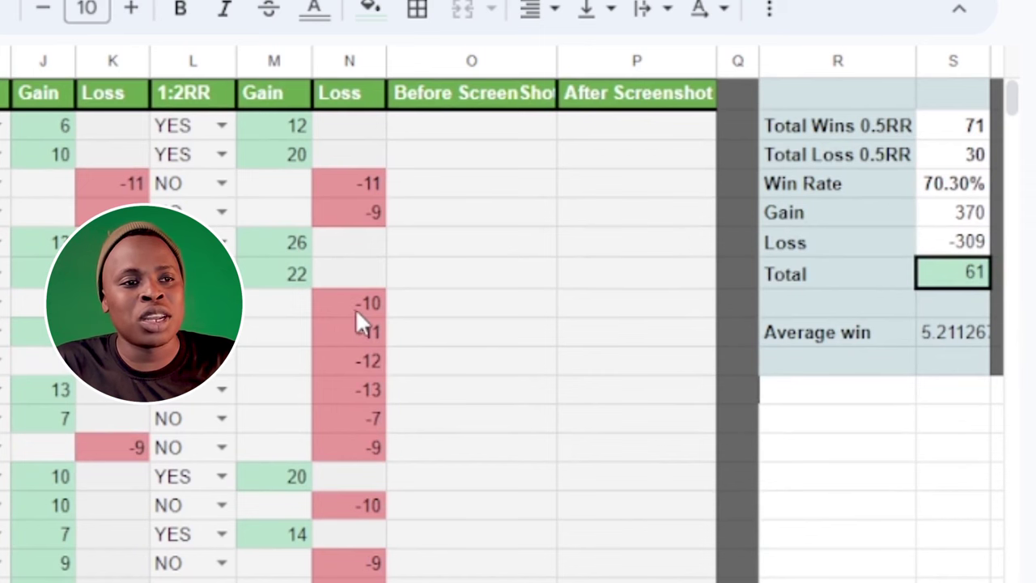
pyautogui.scroll(-2, 356, 429)
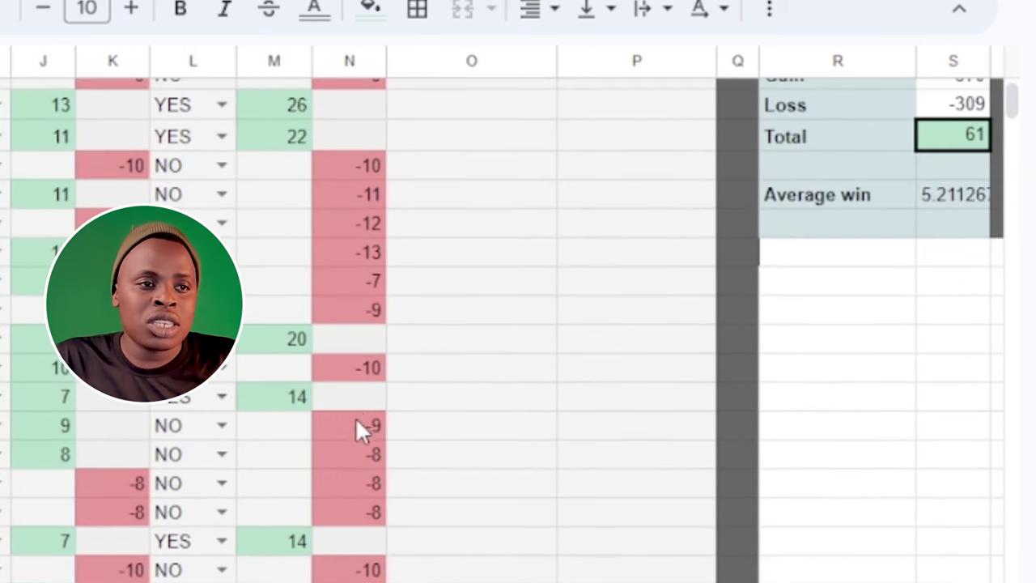
pyautogui.scroll(-3, 358, 226)
pyautogui.scroll(-2, 377, 227)
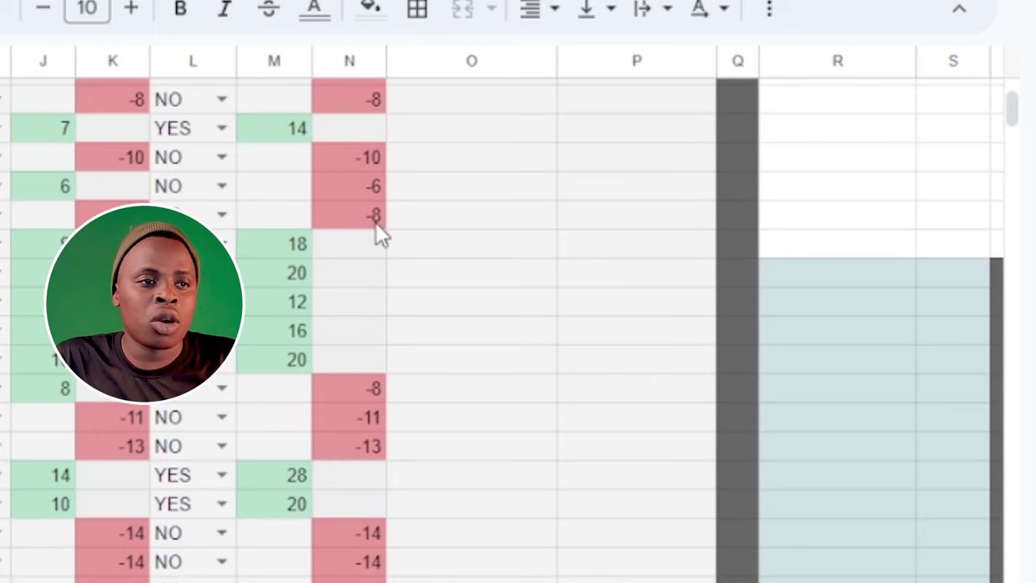
pyautogui.scroll(-3, 344, 219)
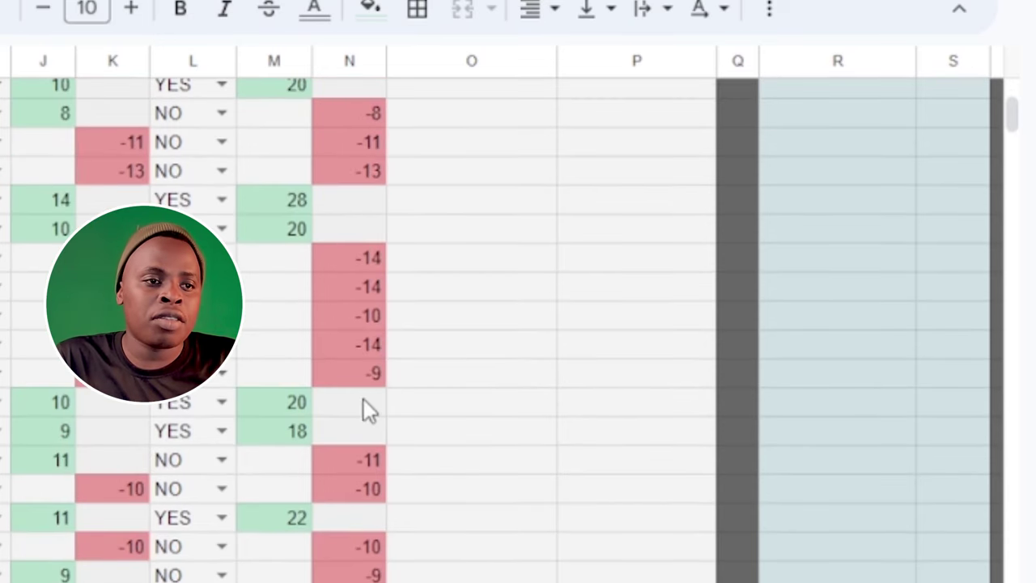
pyautogui.scroll(-3, 364, 409)
pyautogui.scroll(-12, 355, 372)
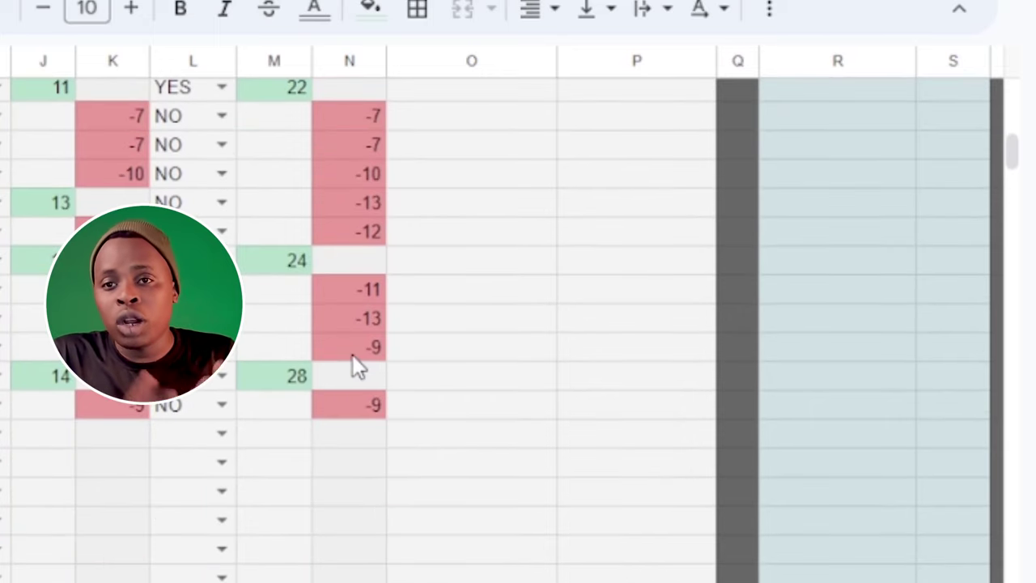
pyautogui.scroll(10, 352, 355)
pyautogui.scroll(5, 352, 362)
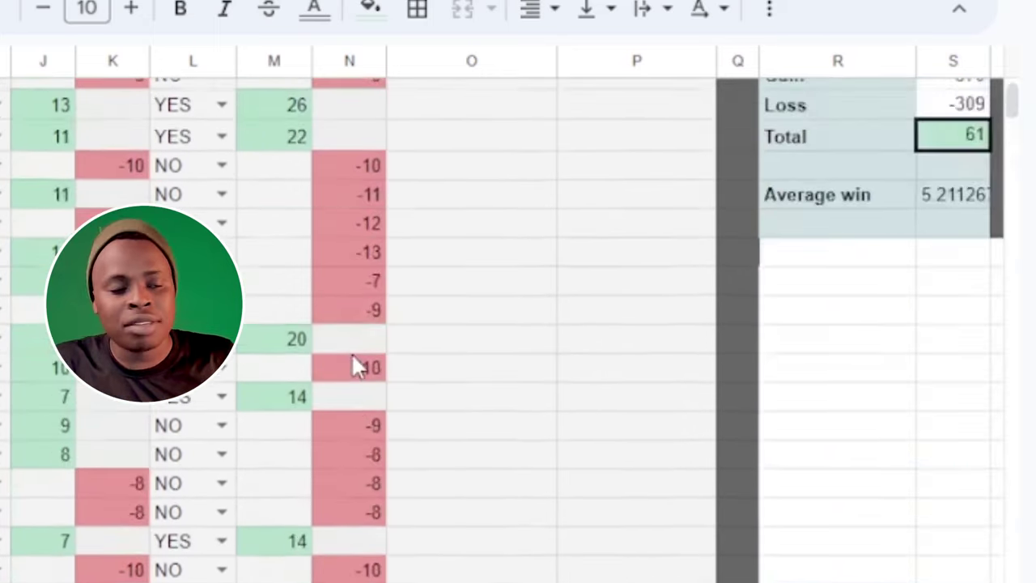
pyautogui.hscroll(6, 519, 324)
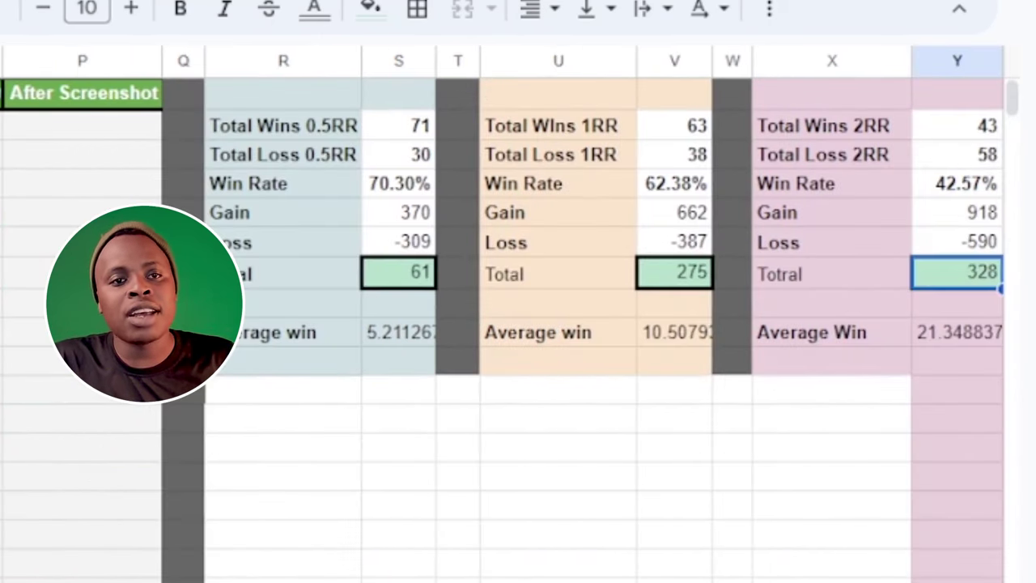